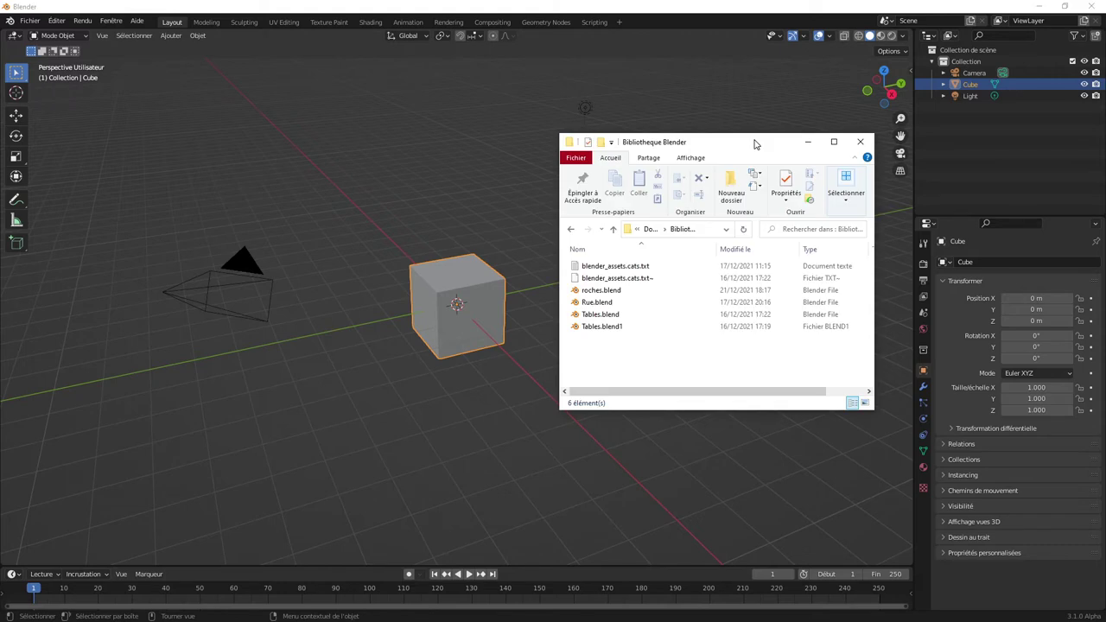
- Review the Bibliotheque Blender folder's .blend files, close the stray help page, and return to Blender
mouse_move(754, 144)
left_mouse_down()
mouse_move(763, 124)
mouse_move(762, 136)
mouse_move(750, 126)
left_mouse_up()
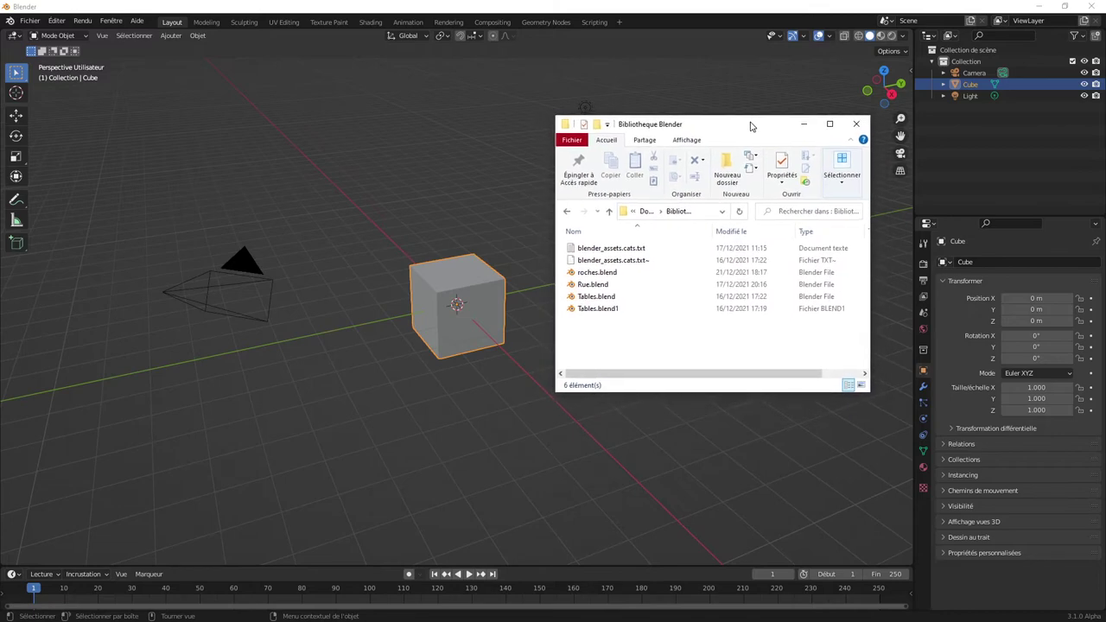
key("F1")
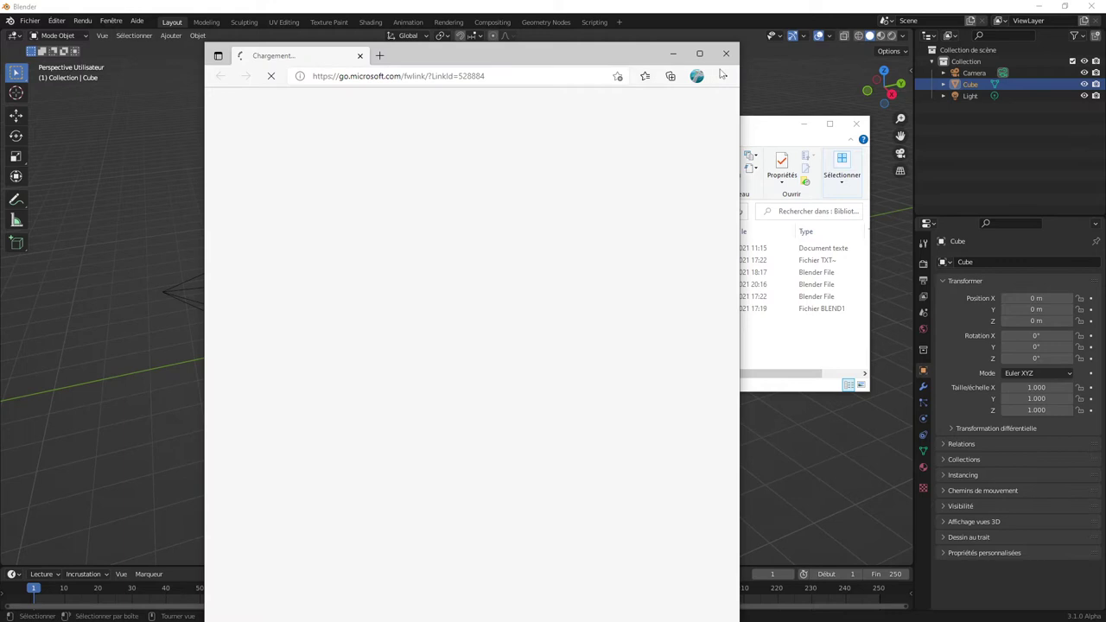
left_click(726, 54)
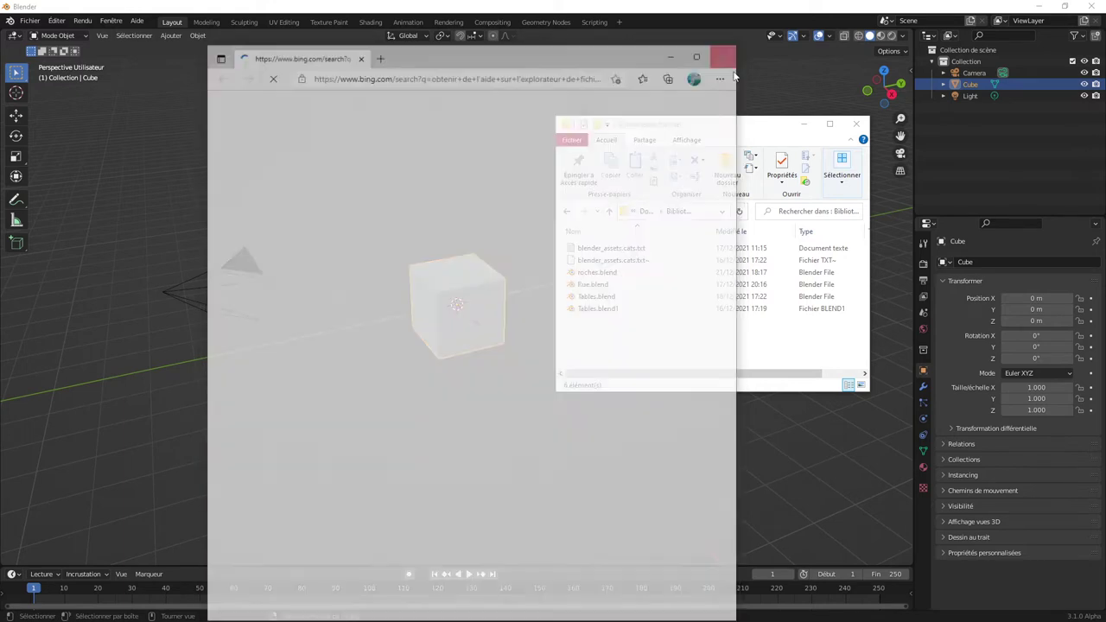
left_click_drag(720, 130, 746, 121)
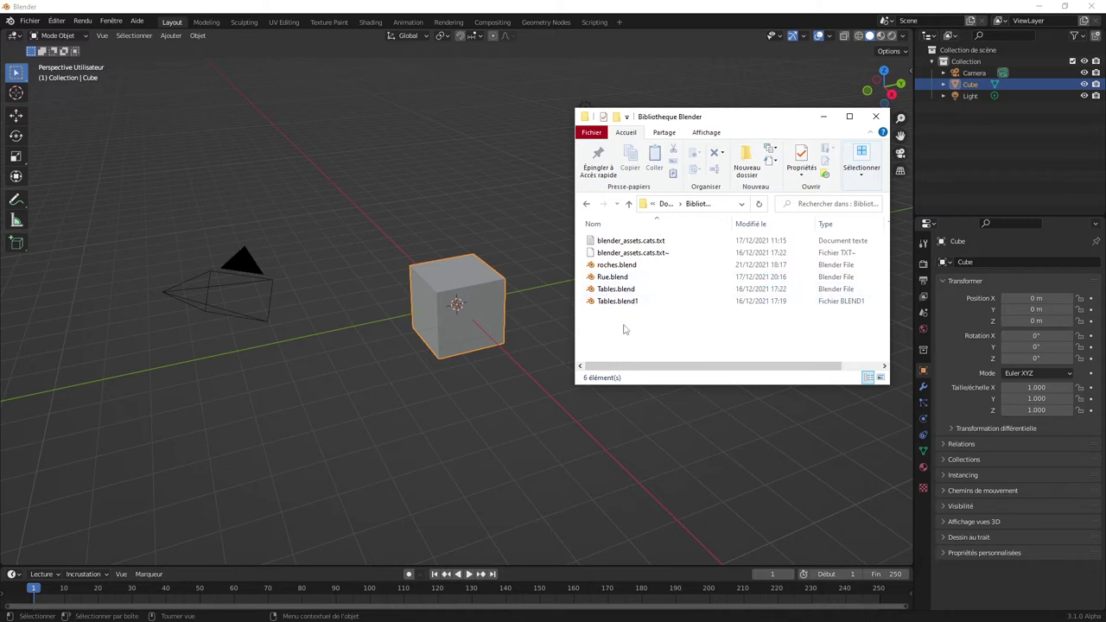
left_click(342, 186)
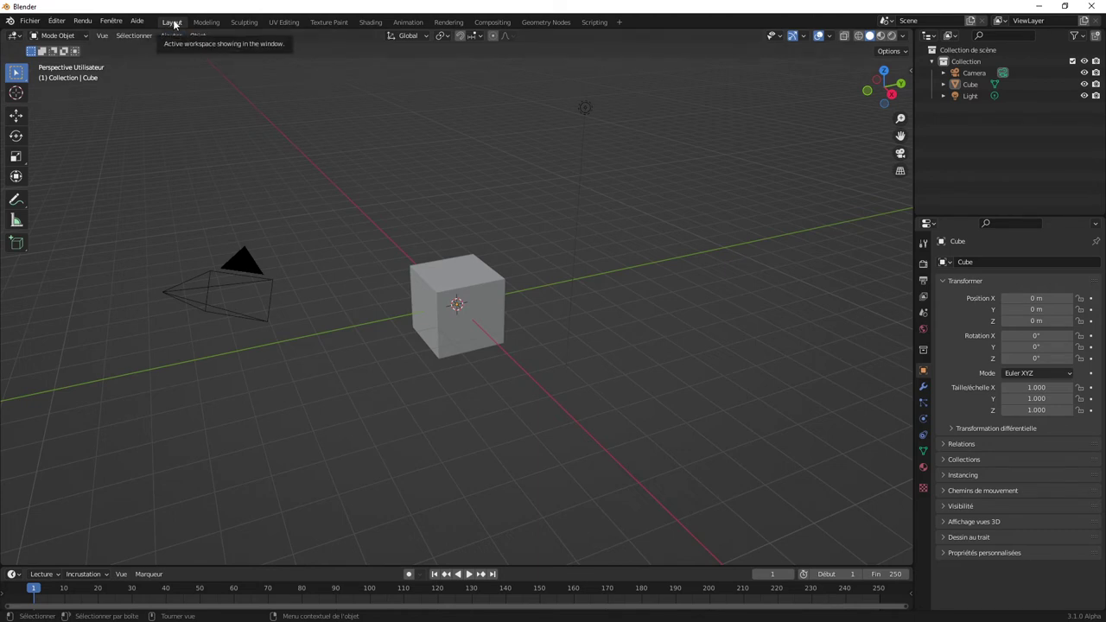
- Duplicate the Layout workspace and rename the copy 'Bibliothèque'
right_click(173, 24)
left_click(99, 46)
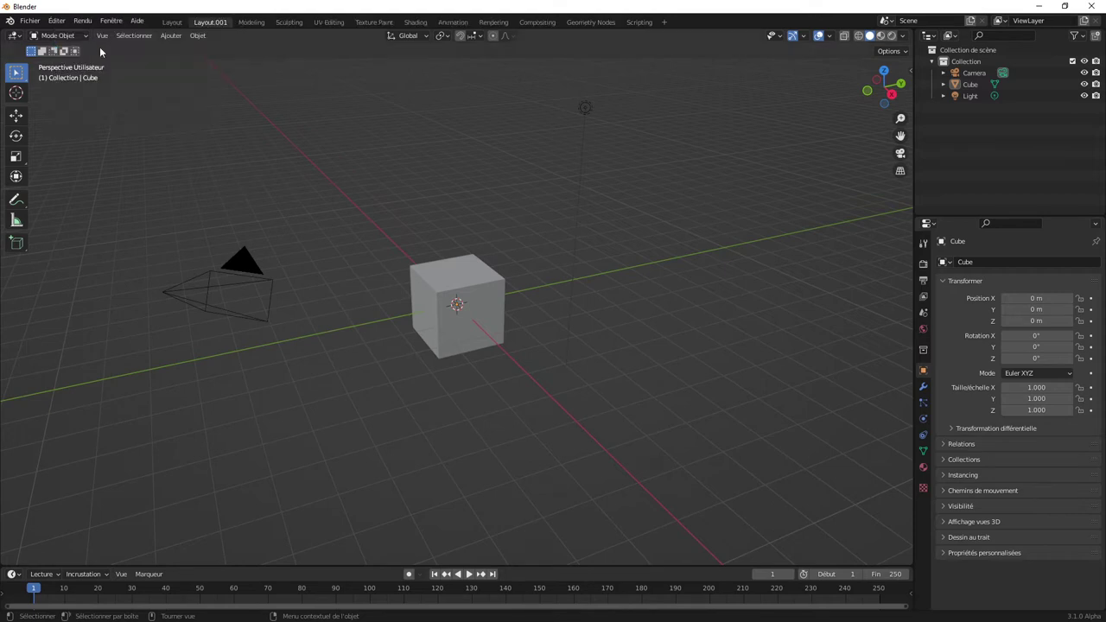
double_click(215, 23)
type("B")
type("ibliothè")
type("que")
key("Return")
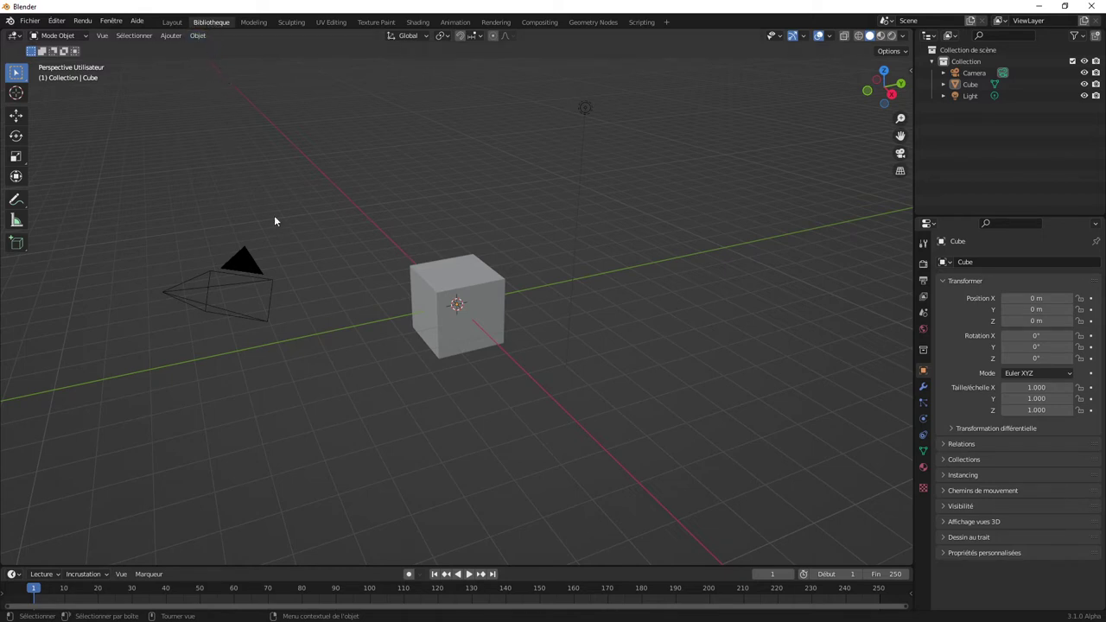
- Enlarge the bottom timeline area and switch it to the Asset Browser editor
left_click_drag(386, 565, 403, 464)
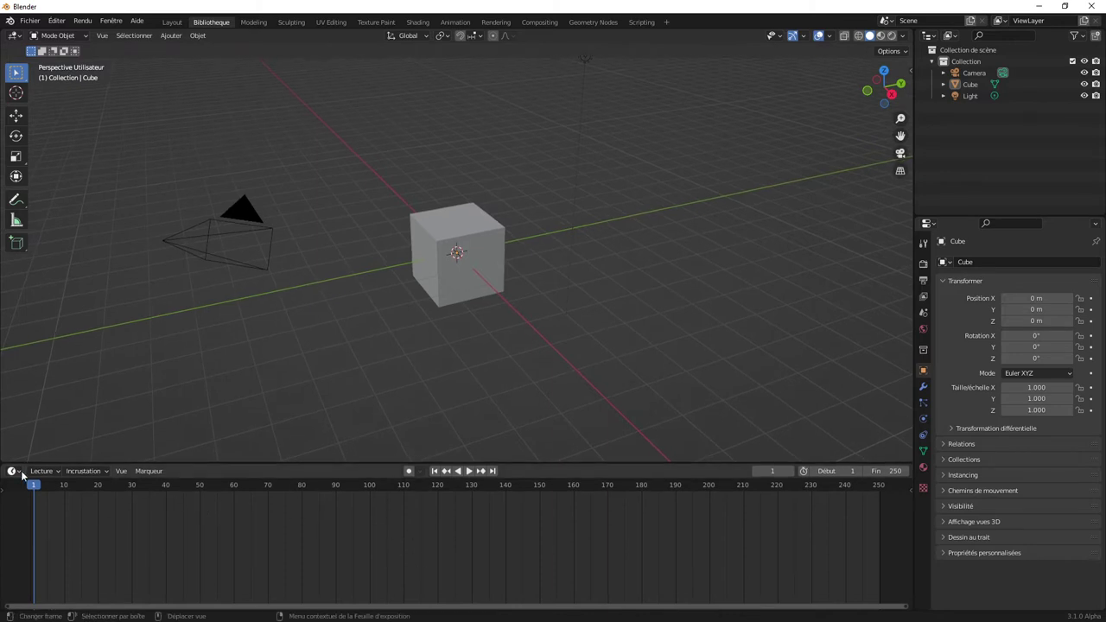
left_click(12, 471)
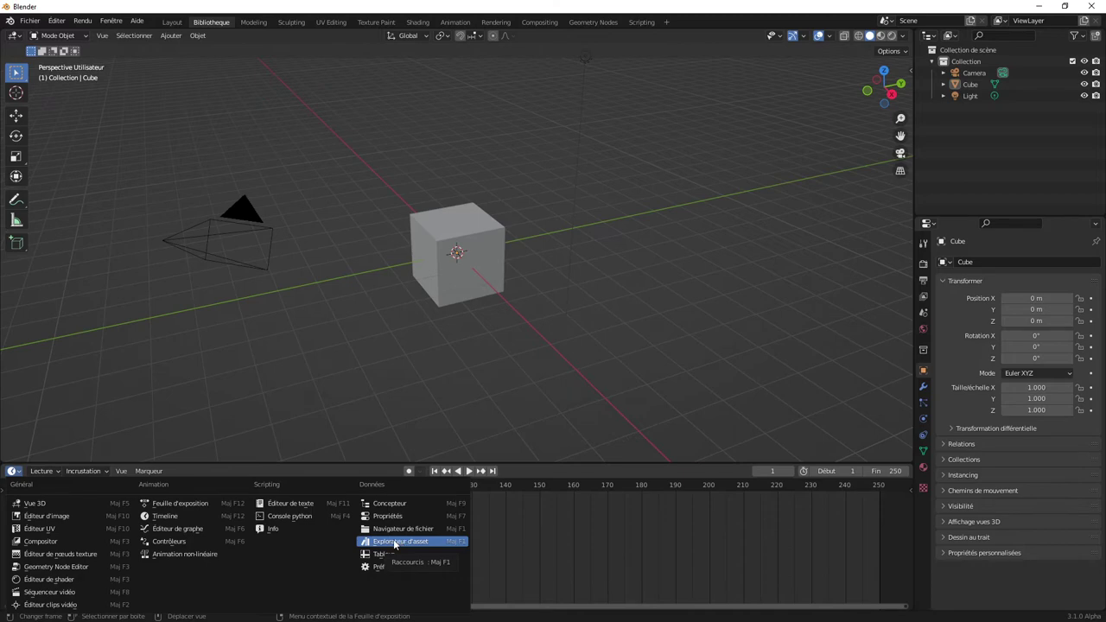
left_click(437, 541)
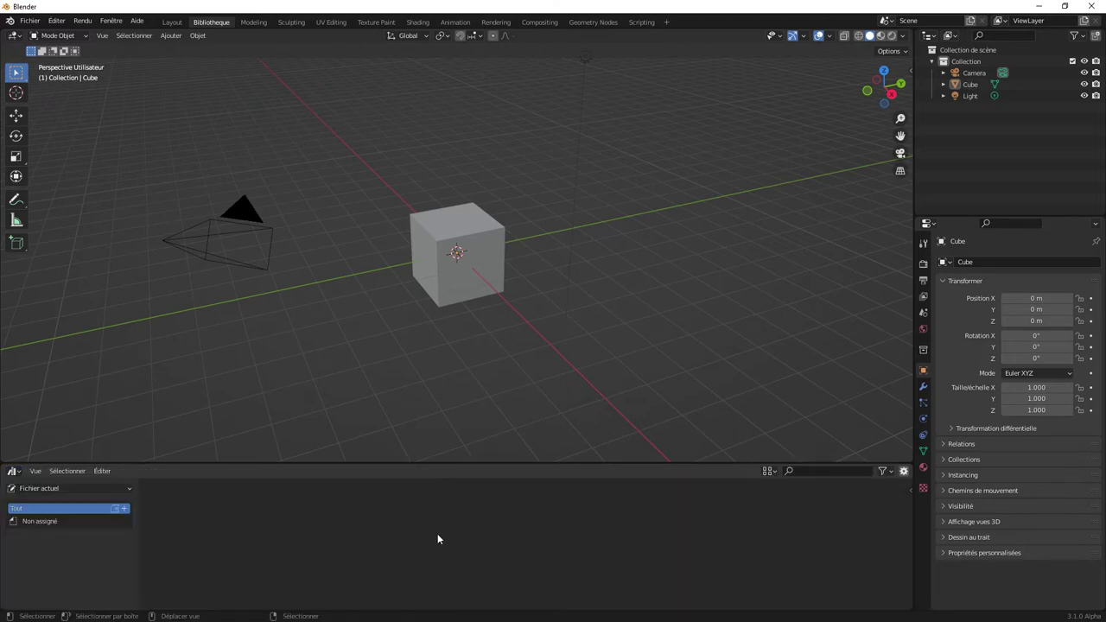
left_click(57, 20)
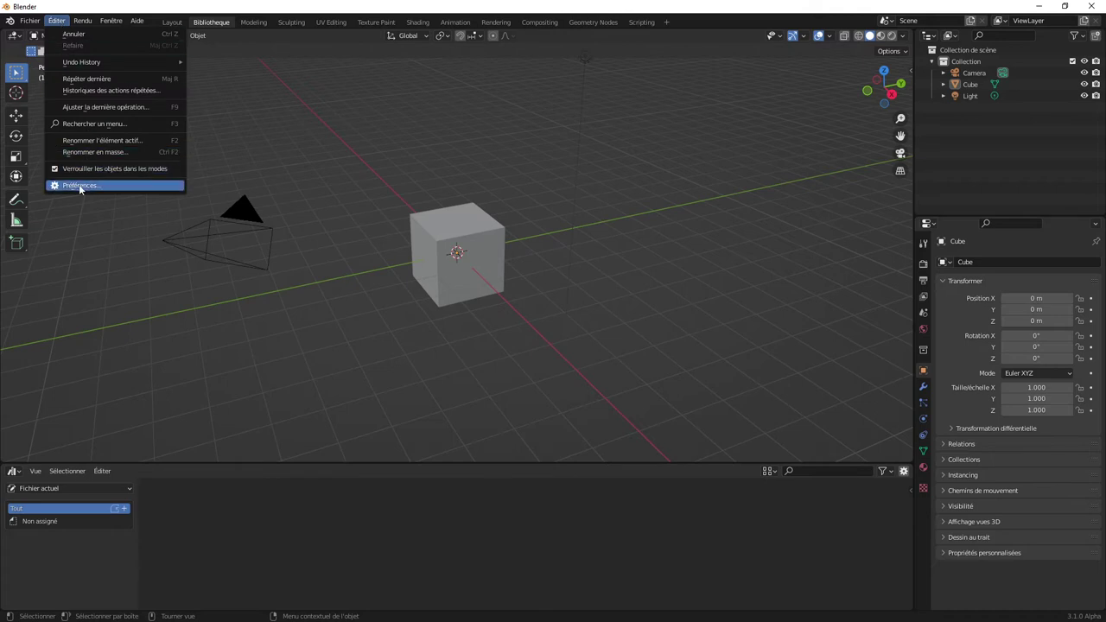
left_click(80, 185)
left_click(26, 48)
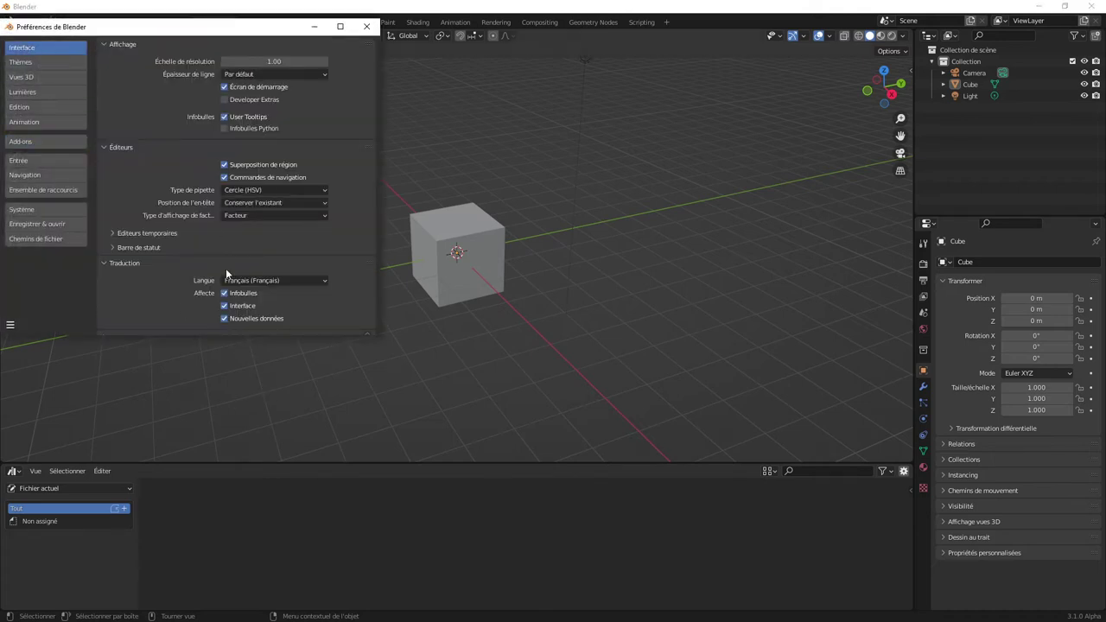
left_click(366, 27)
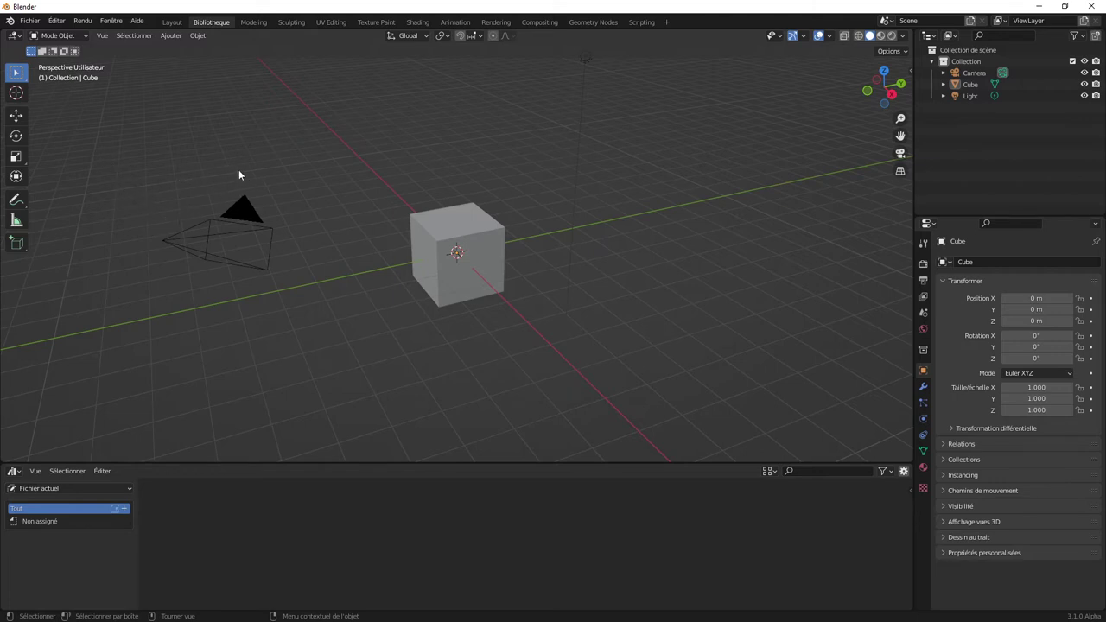
- Save the scene over Meubles.blend in the Bibliotheque Blender folder
key("ctrl+s")
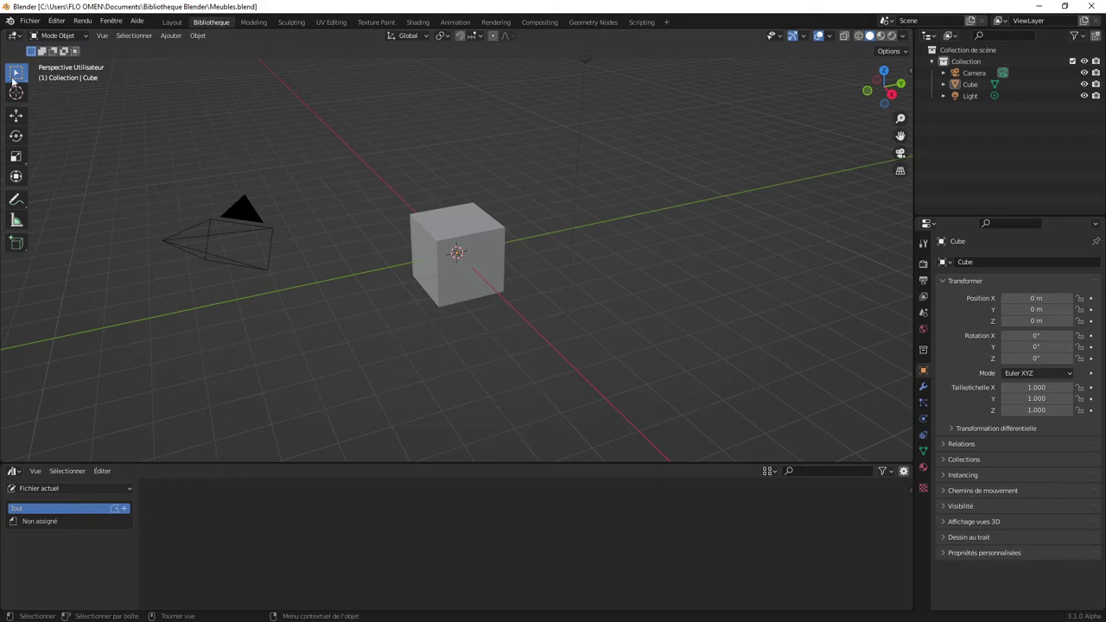
left_click(29, 21)
left_click(49, 108)
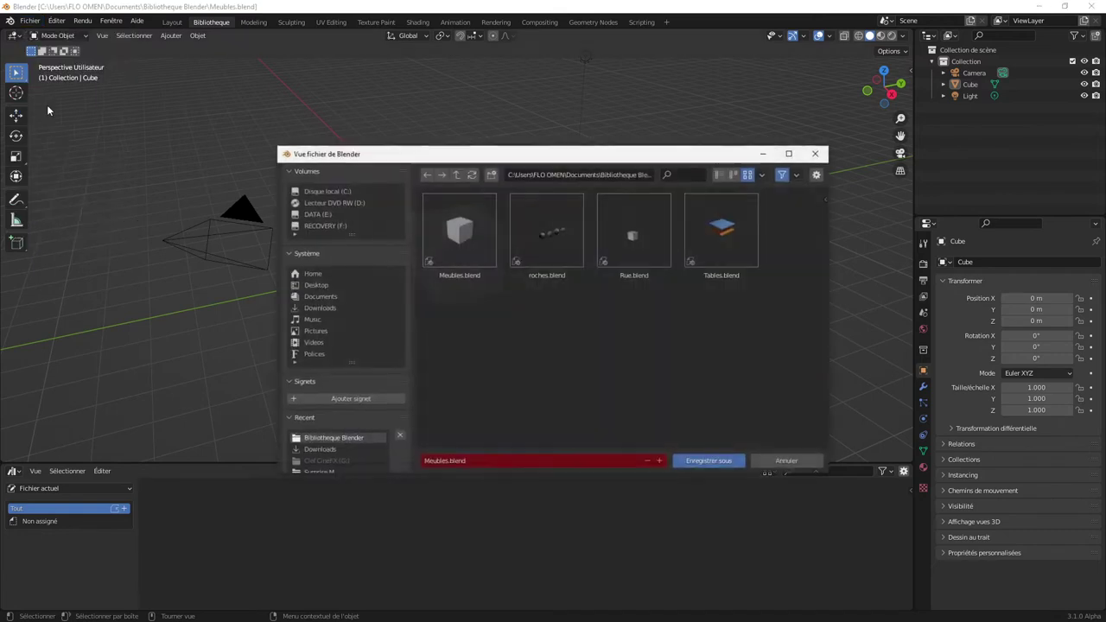
left_click(455, 261)
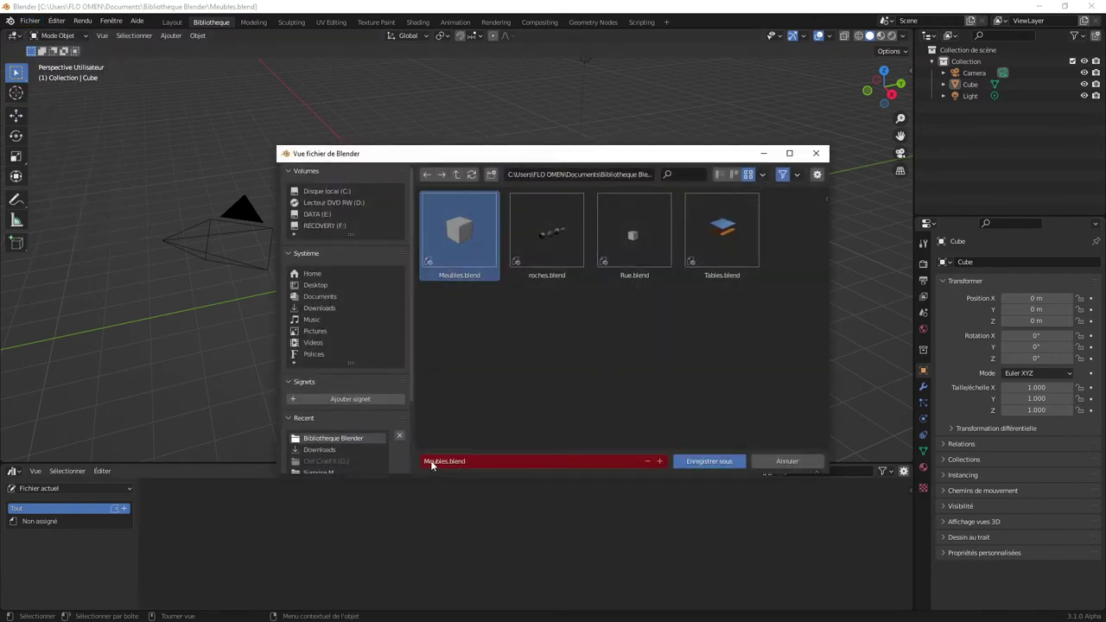
left_click(683, 461)
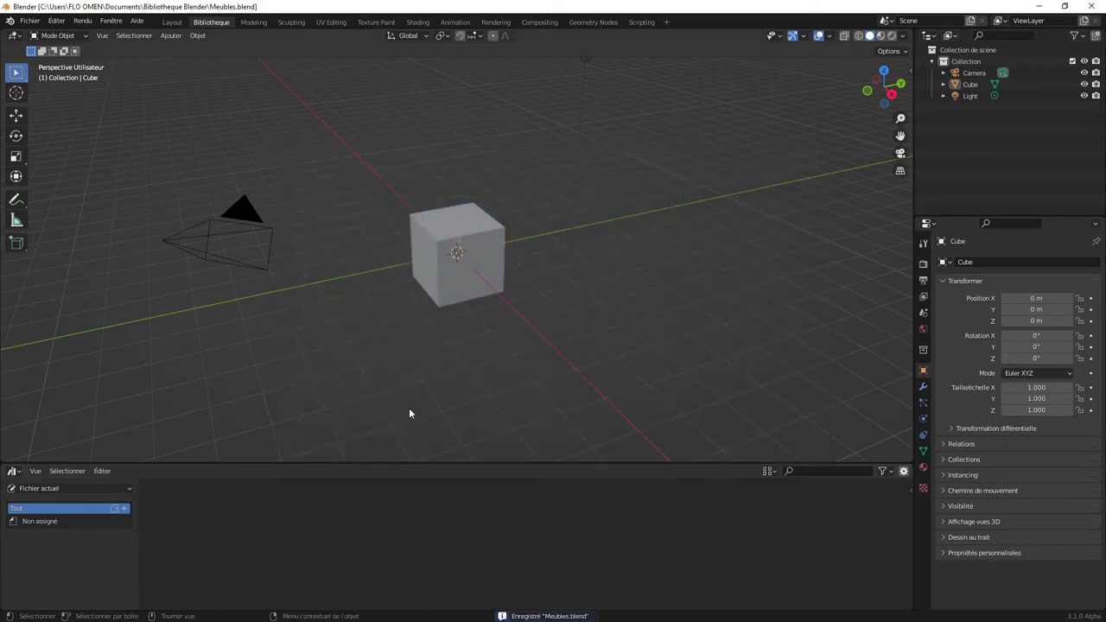
- Raise the cube by 1 m along the Z axis
left_click(478, 271)
middle_click_drag(503, 281, 562, 278)
scroll(528, 290, "up", 2)
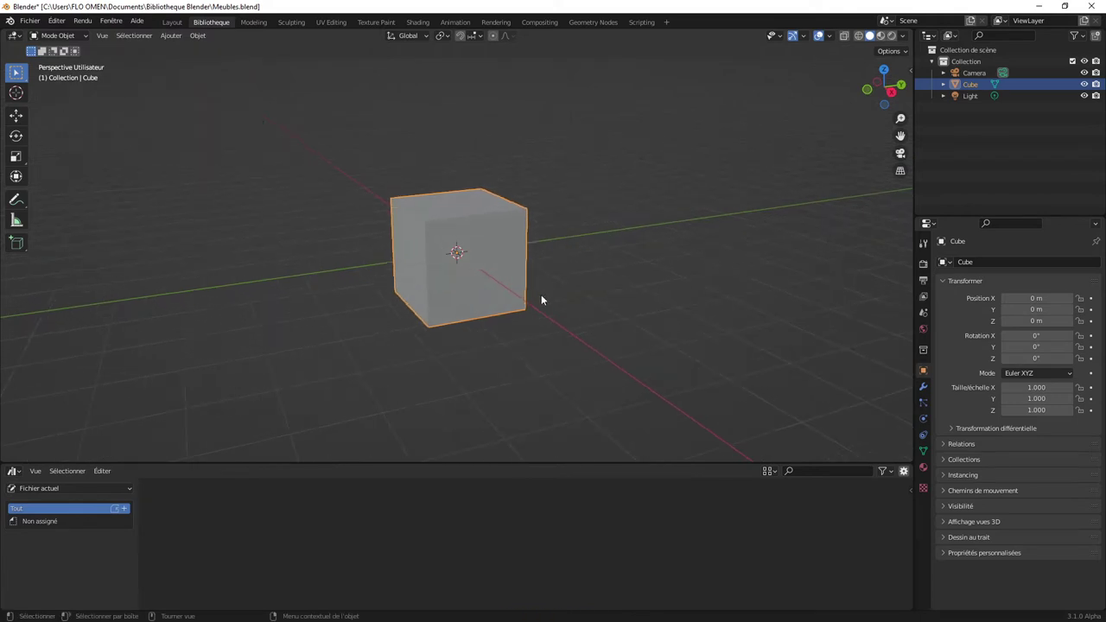
key("g")
key("z")
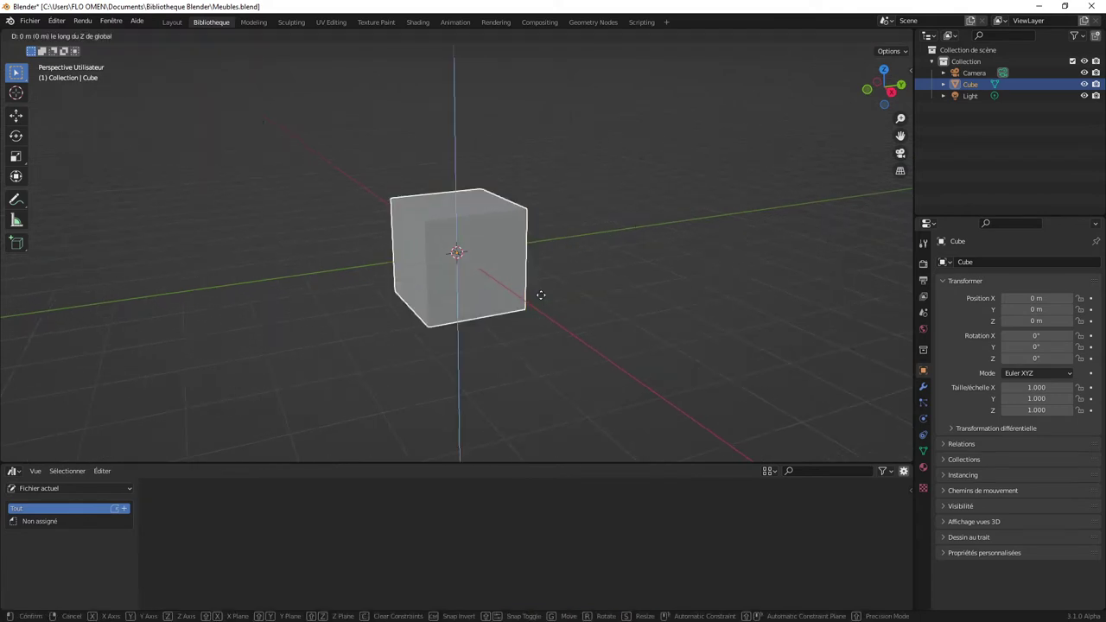
key("1")
key("Return")
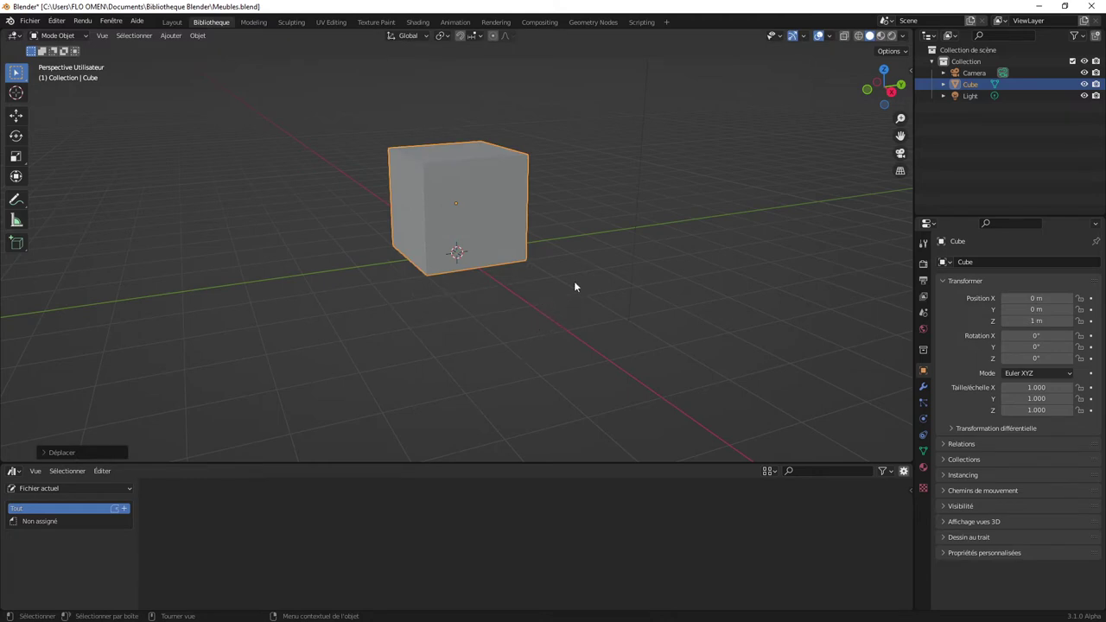
scroll(573, 274, "down", 3)
middle_click_drag(574, 271, 575, 332)
scroll(575, 330, "up", 2)
scroll(576, 329, "up", 2)
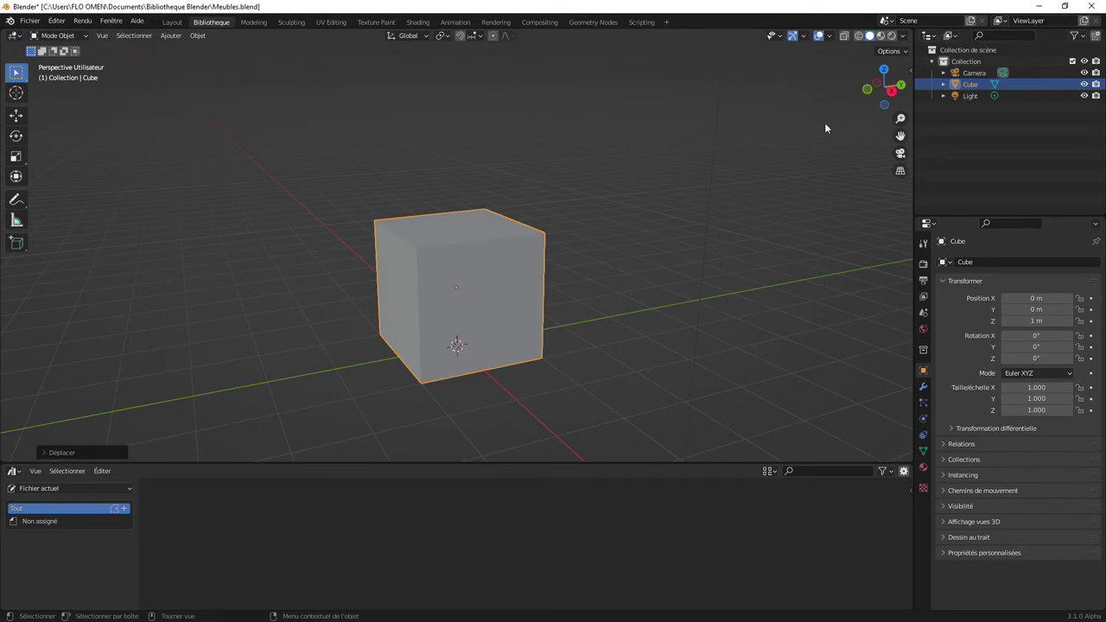
- Rename the cube 'Pouf' in the Outliner and save over Meubles.blend
double_click(970, 85)
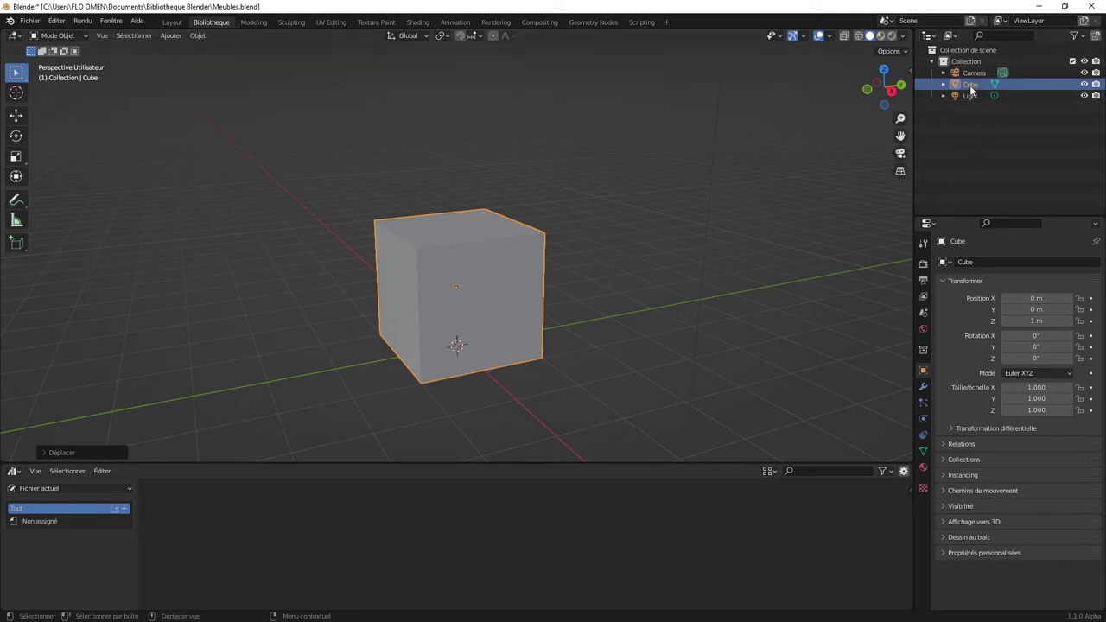
type("Po")
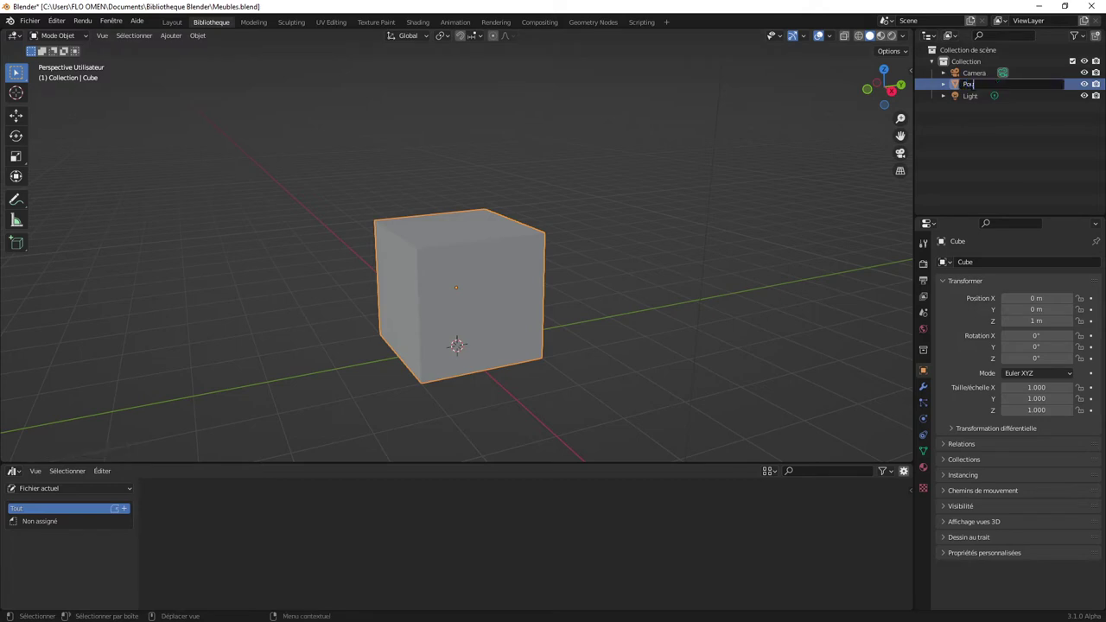
type("uf")
key("Return")
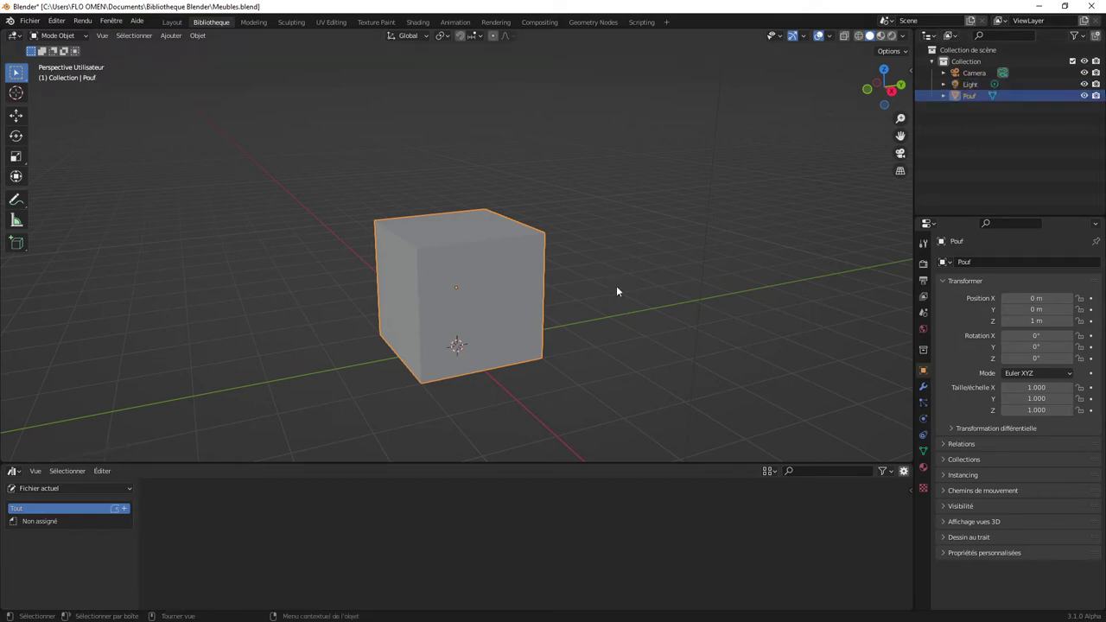
left_click(30, 20)
left_click(62, 108)
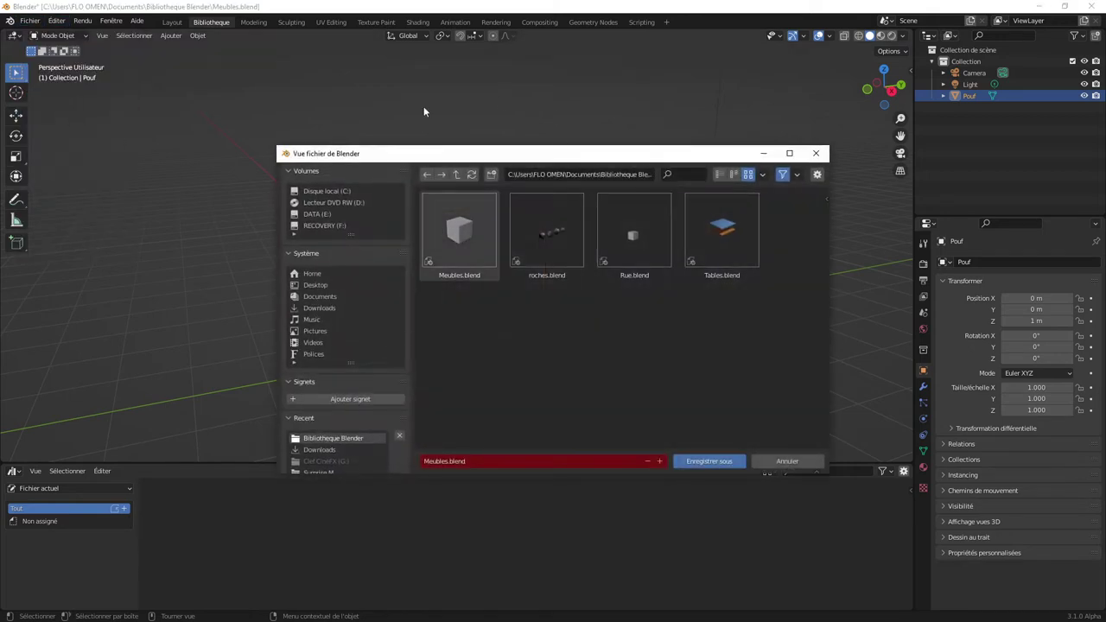
left_click(453, 249)
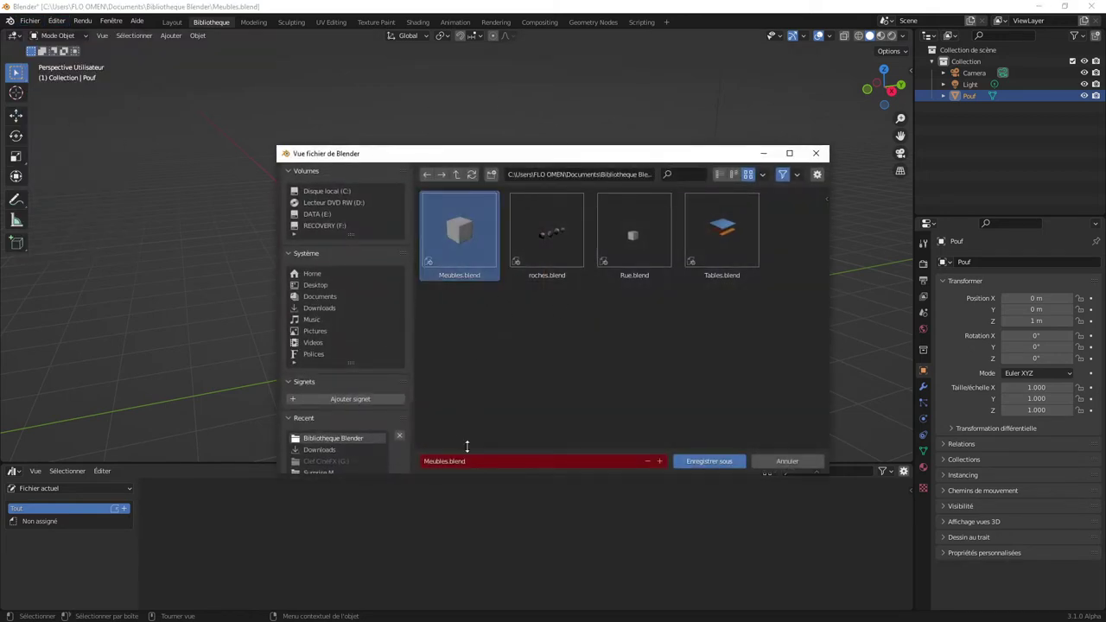
left_click(726, 462)
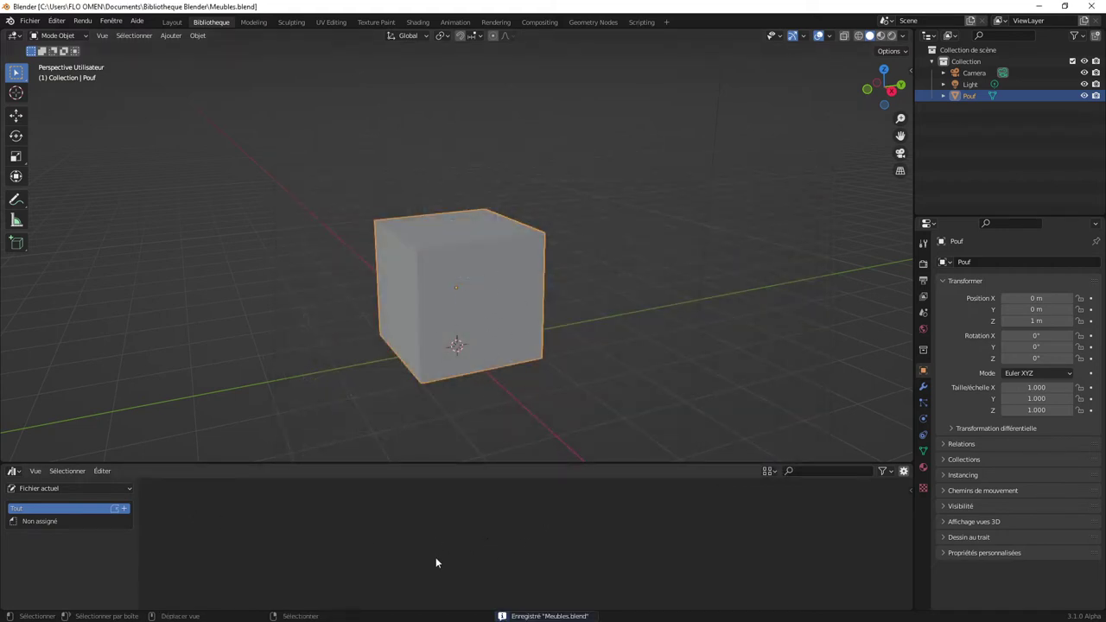
- Mark the Pouf object as an asset, then select the Pouf cube
right_click(968, 96)
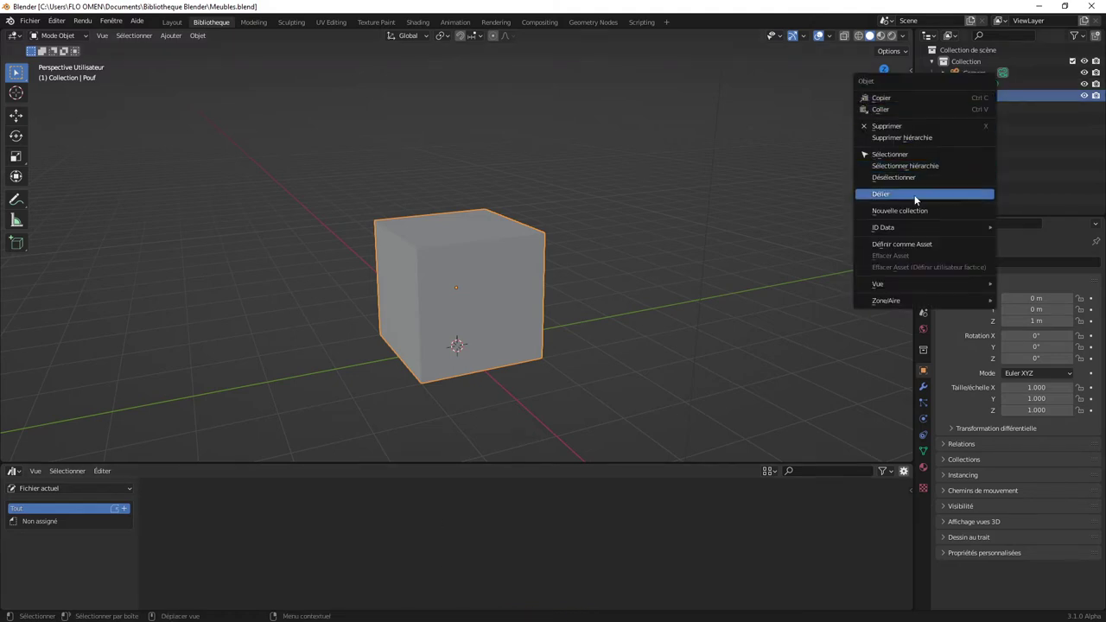
left_click(908, 246)
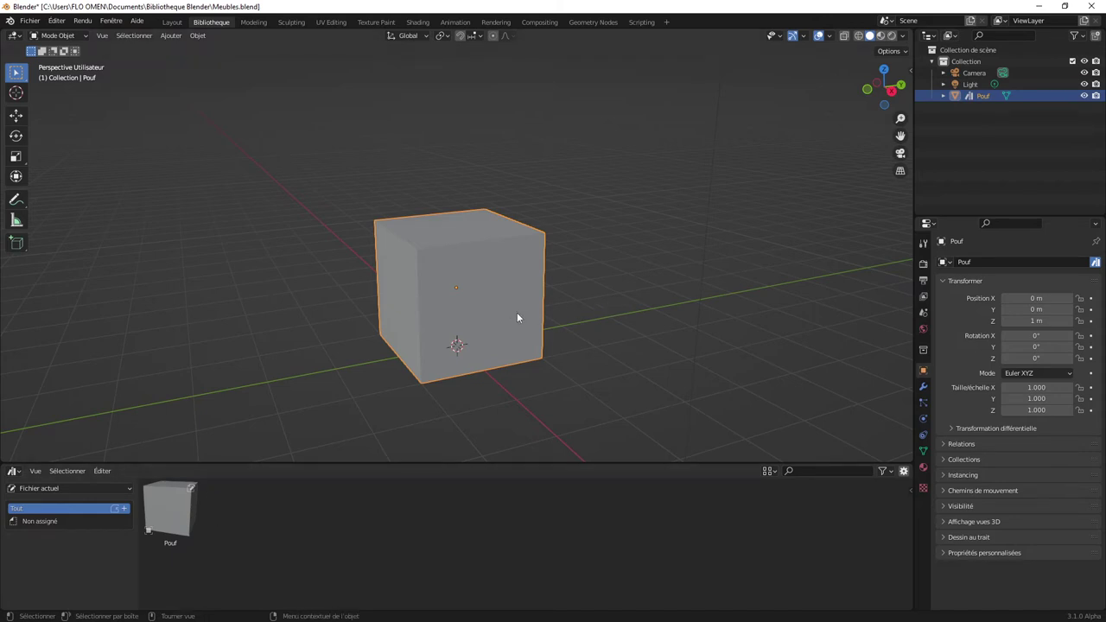
middle_click_drag(631, 287, 573, 298)
left_click(969, 149)
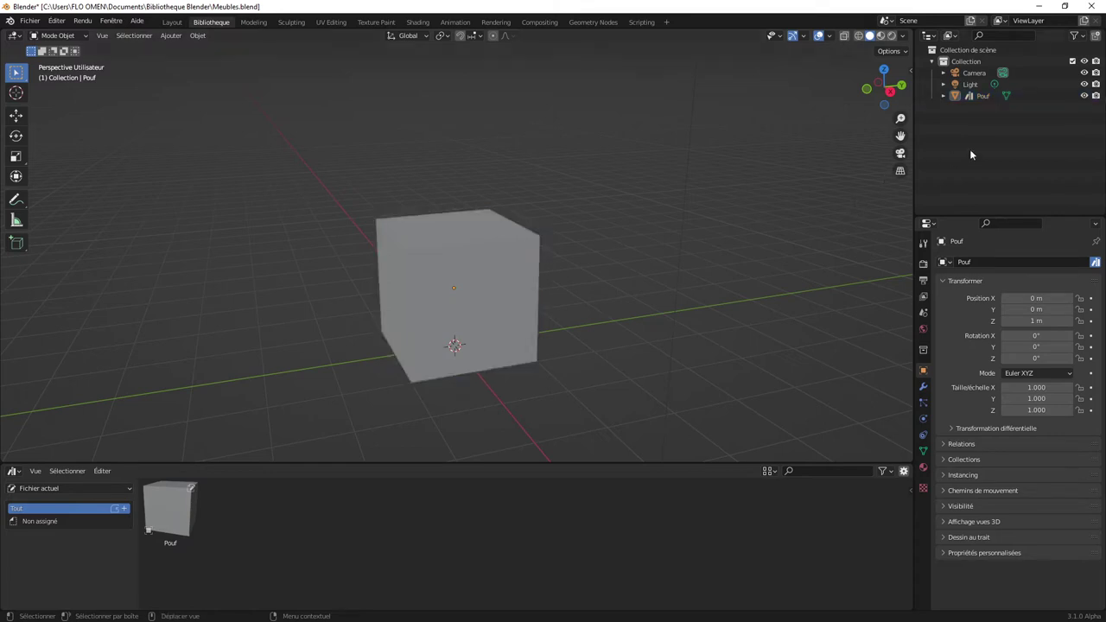
left_click(479, 292)
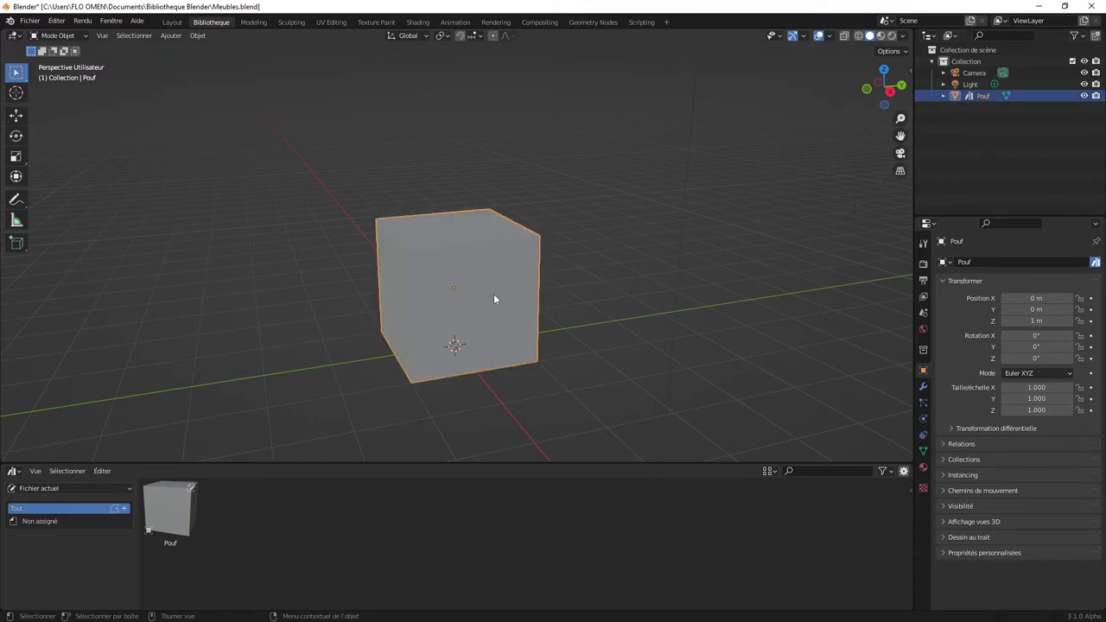
- Duplicate Pouf and move the copy along Y to 5.0901 m as the table leg
key("shift+d")
key("Escape")
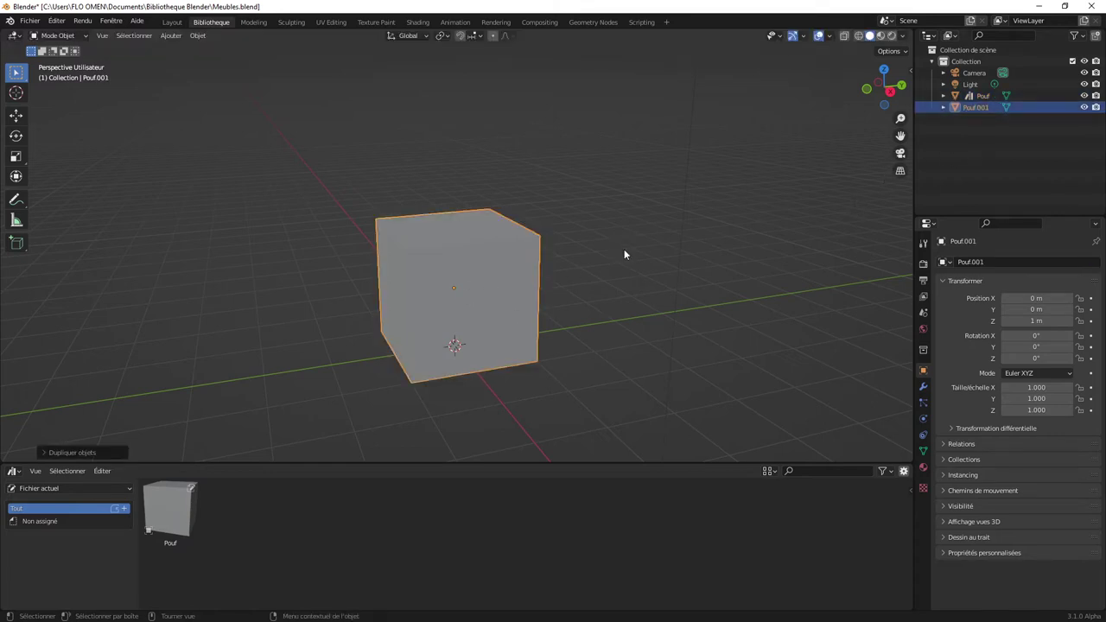
key("g")
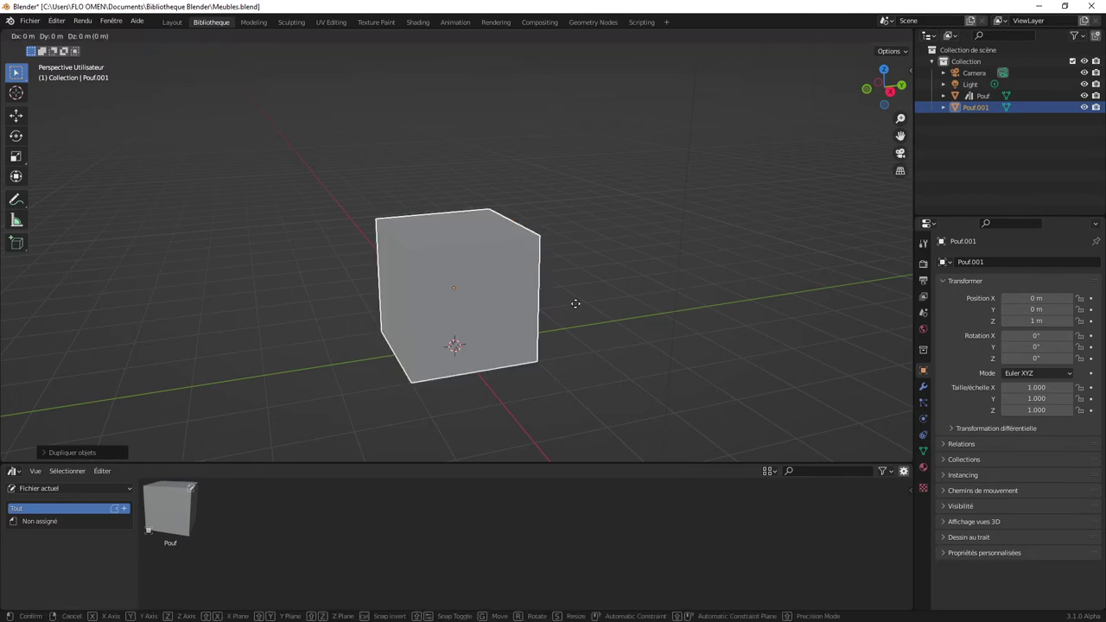
key("y")
left_click(763, 294)
middle_click_drag(763, 293, 587, 306)
key("g")
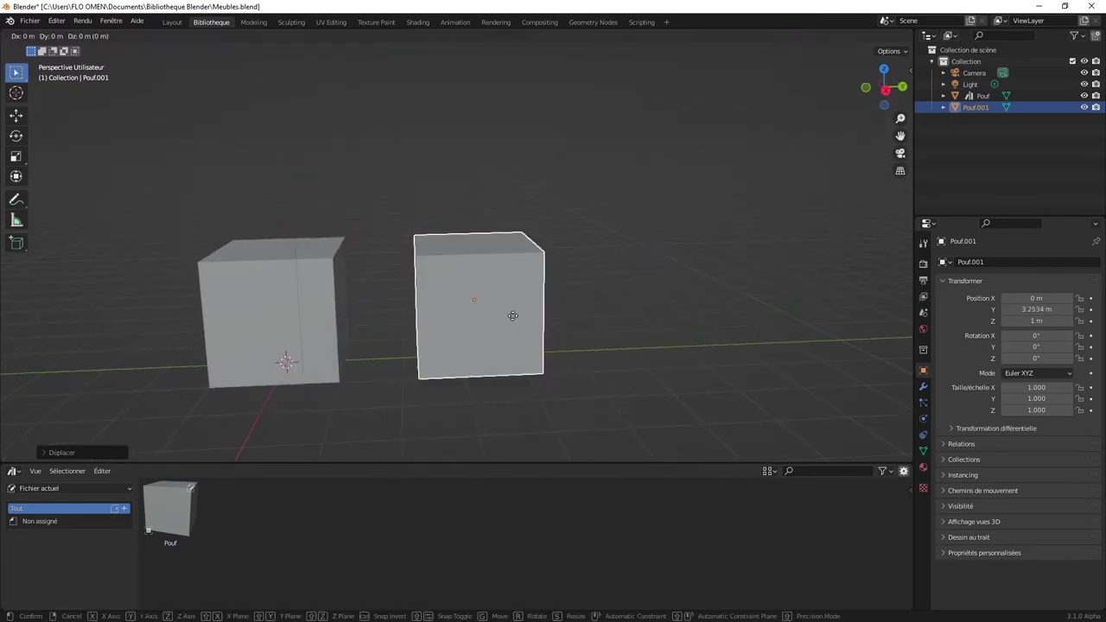
key("y")
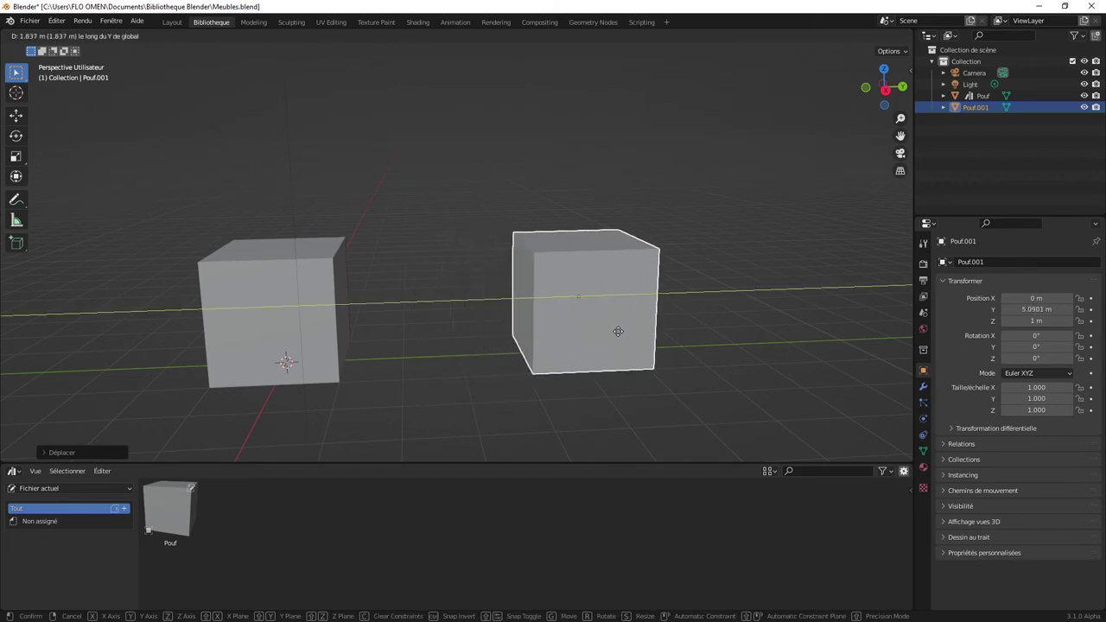
left_click(682, 298)
- Duplicate the leg into Pouf.002 and scale it into a wide, thin 2.365 × 2.365 × 0.096 slab
key("shift+d")
right_click(688, 319)
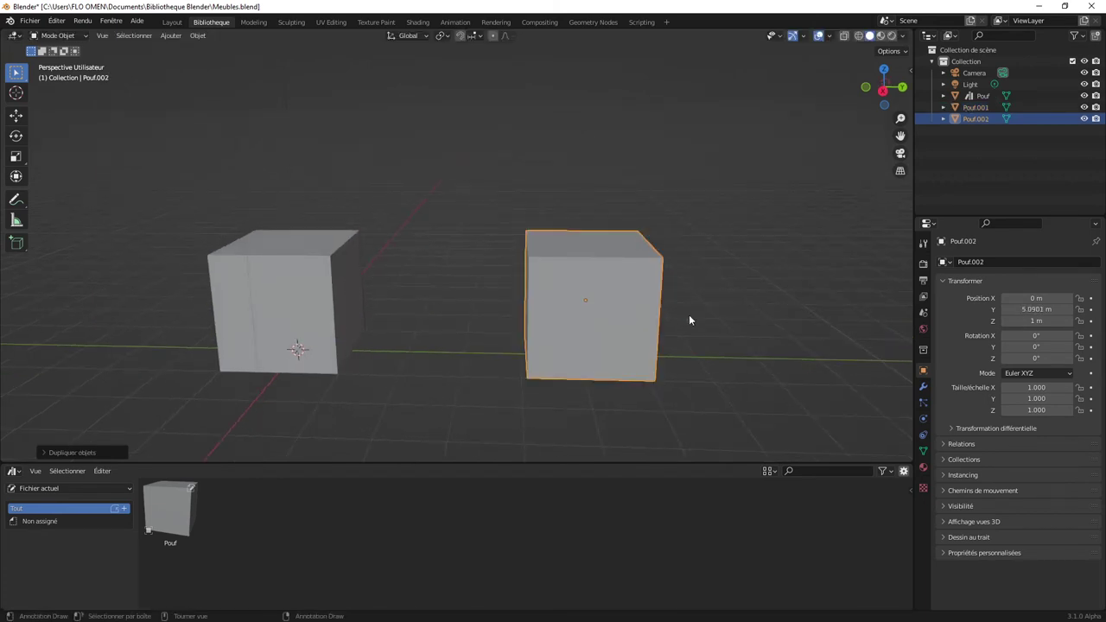
key("g")
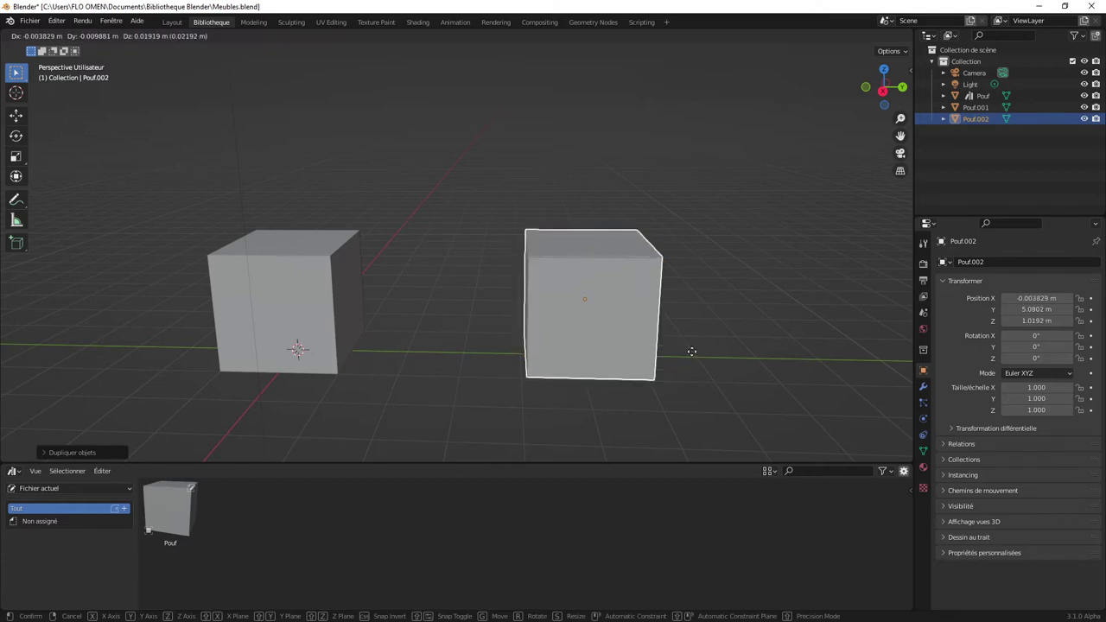
left_click(691, 350)
key("s")
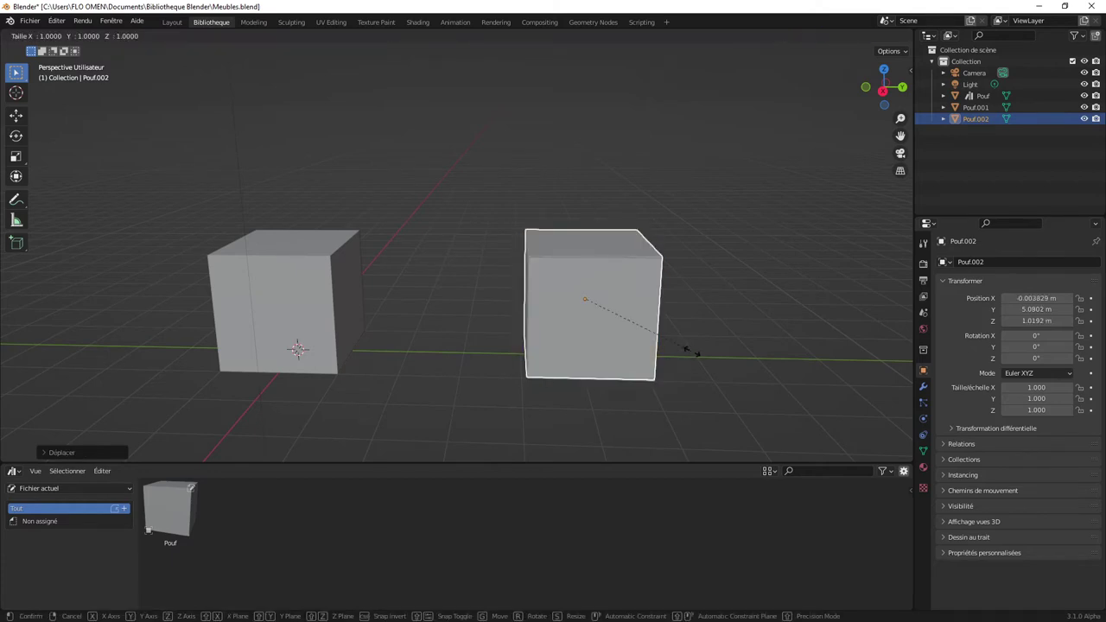
key("z")
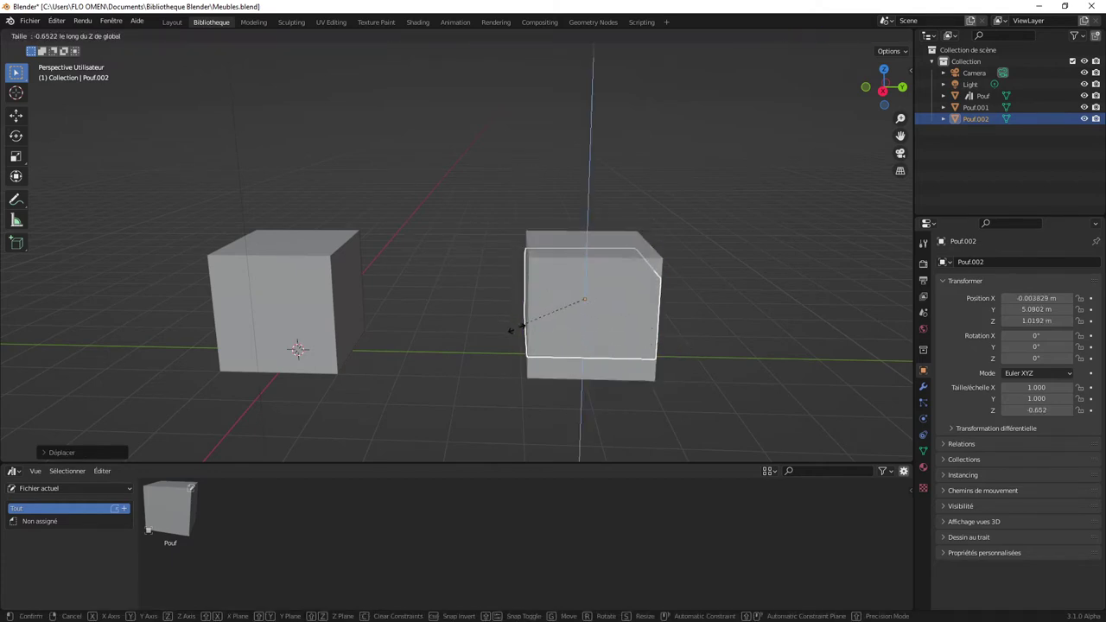
left_click(587, 311)
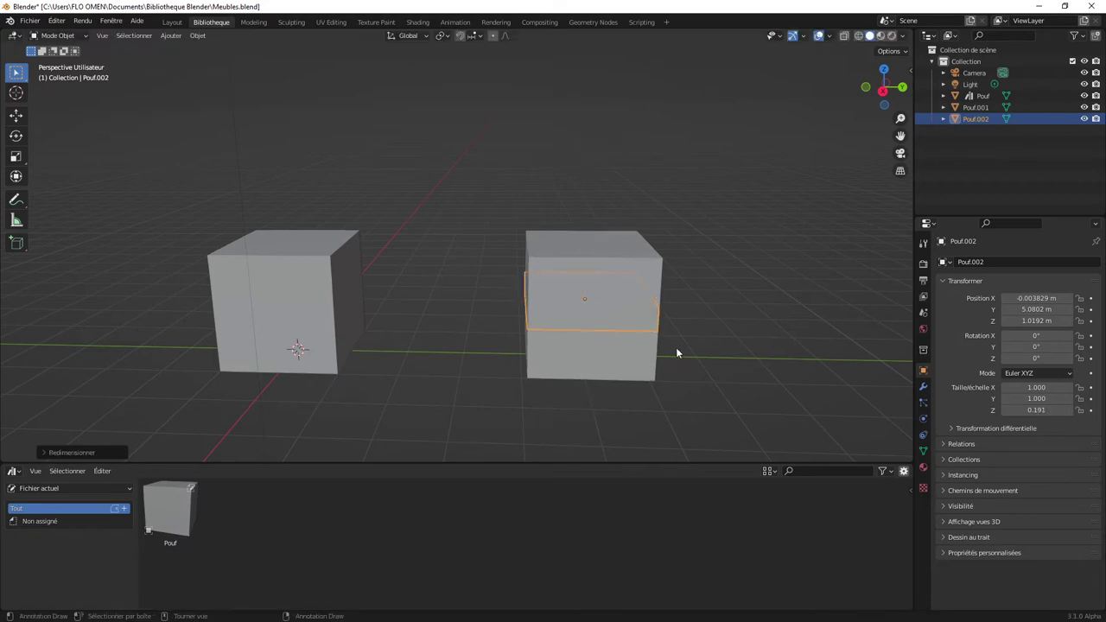
key("s")
left_click(759, 368)
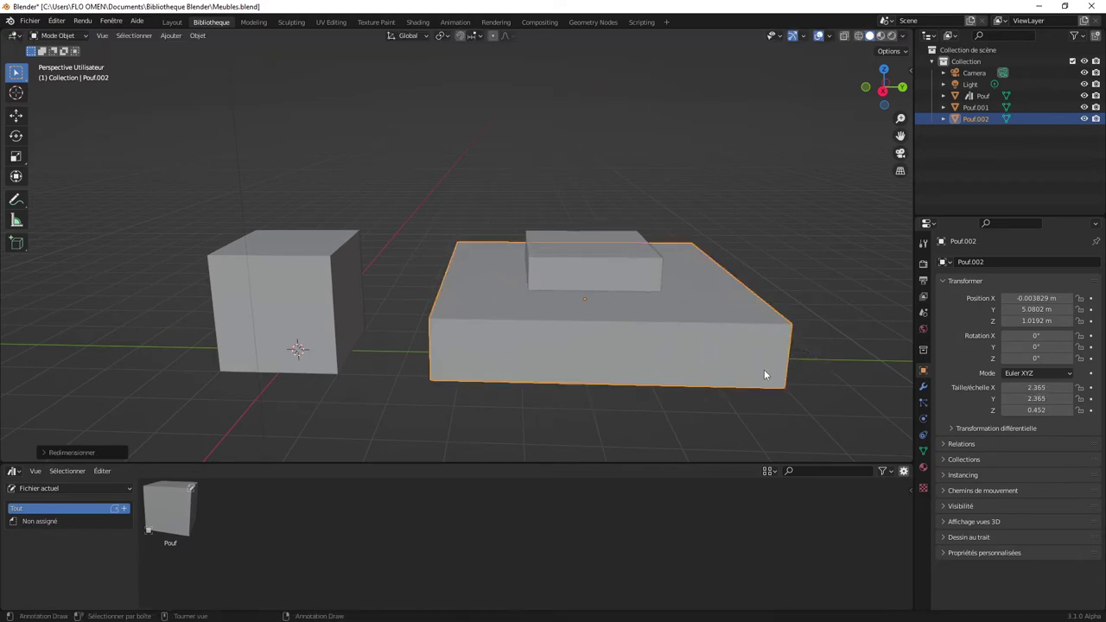
key("s")
key("z")
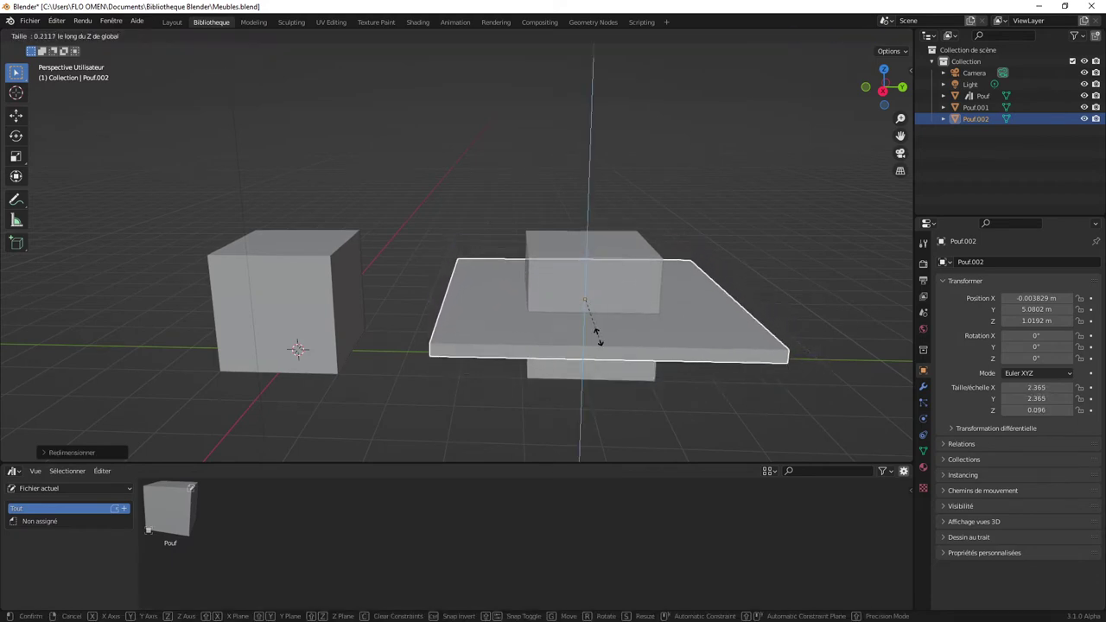
left_click(599, 340)
- Lift the slab above the leg as the tabletop, then select the tabletop Pouf.002
key("g")
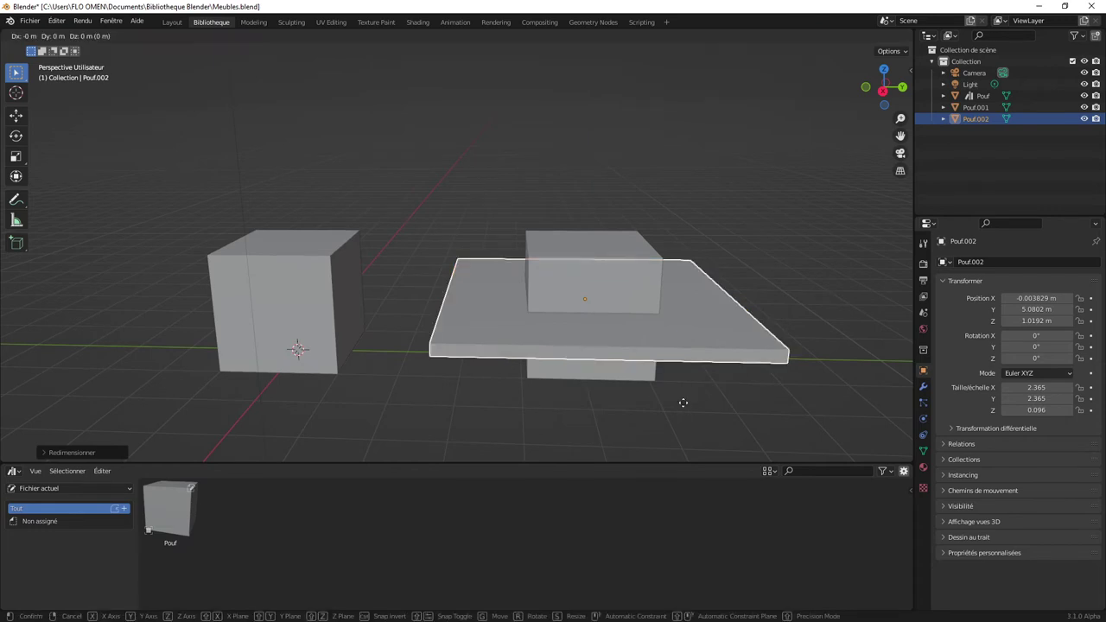
key("z")
left_click(688, 349)
mouse_move(688, 356)
middle_mouse_down()
mouse_move(740, 355)
mouse_move(726, 372)
middle_mouse_up()
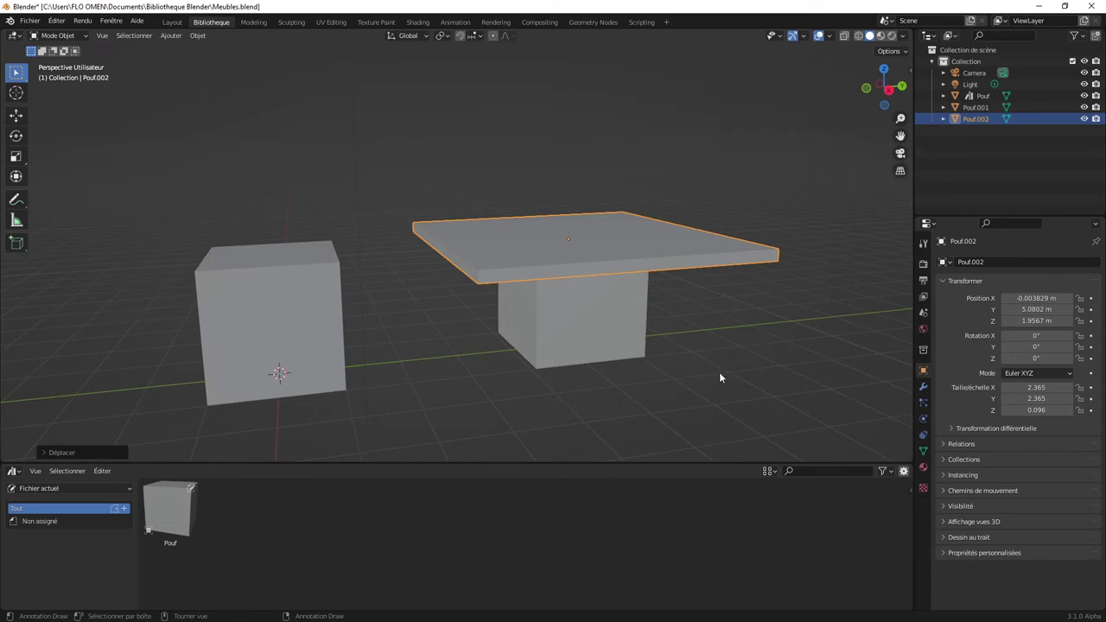
left_click(606, 312)
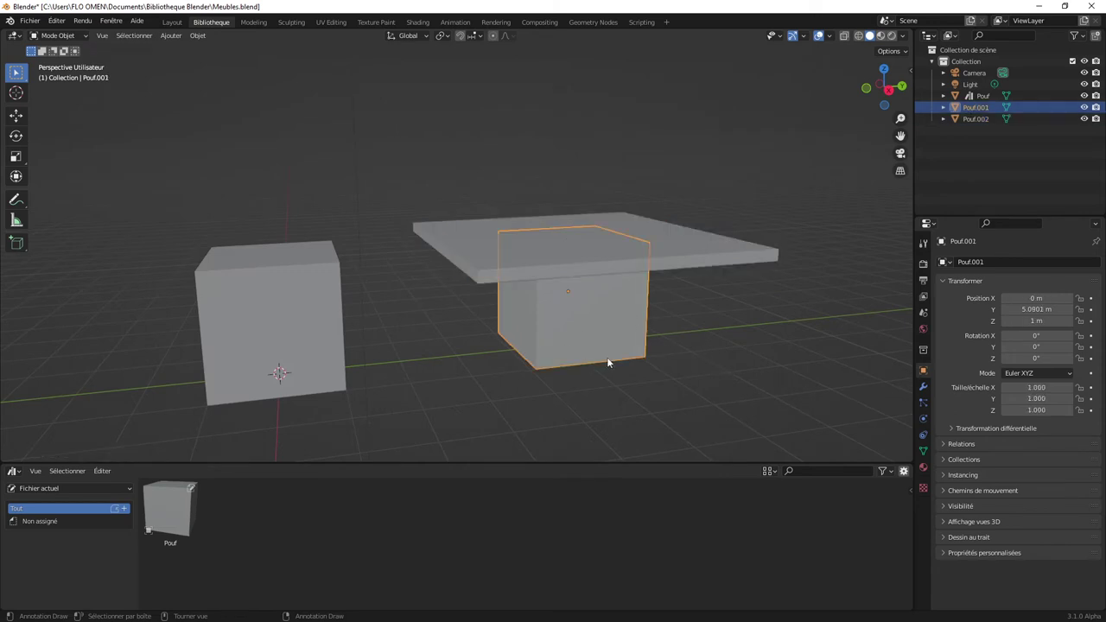
mouse_move(703, 347)
middle_mouse_down()
mouse_move(653, 361)
mouse_move(676, 354)
mouse_move(671, 338)
middle_mouse_up()
left_click(533, 263)
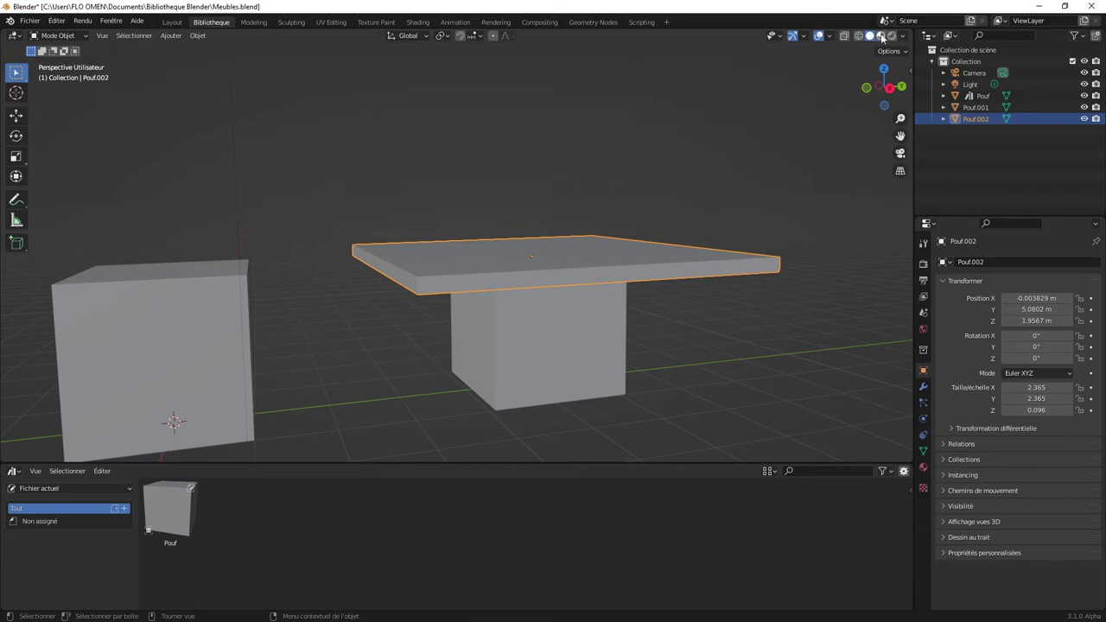
- Switch to Material Preview and try a lime green tabletop colour, then undo it
key("z")
middle_click_drag(618, 297, 692, 289)
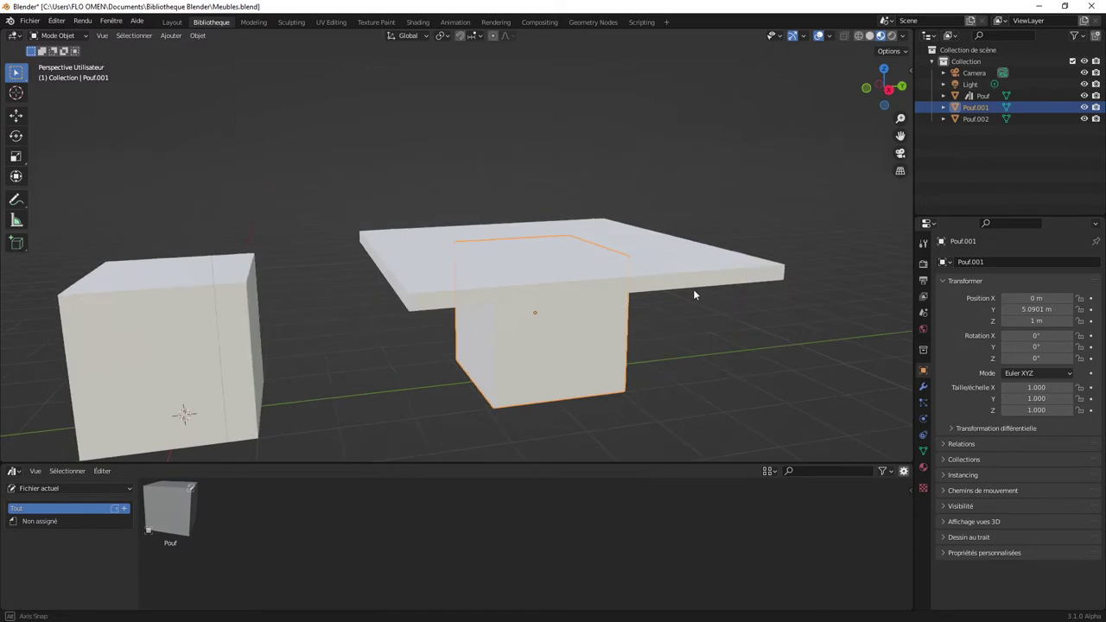
left_click(922, 468)
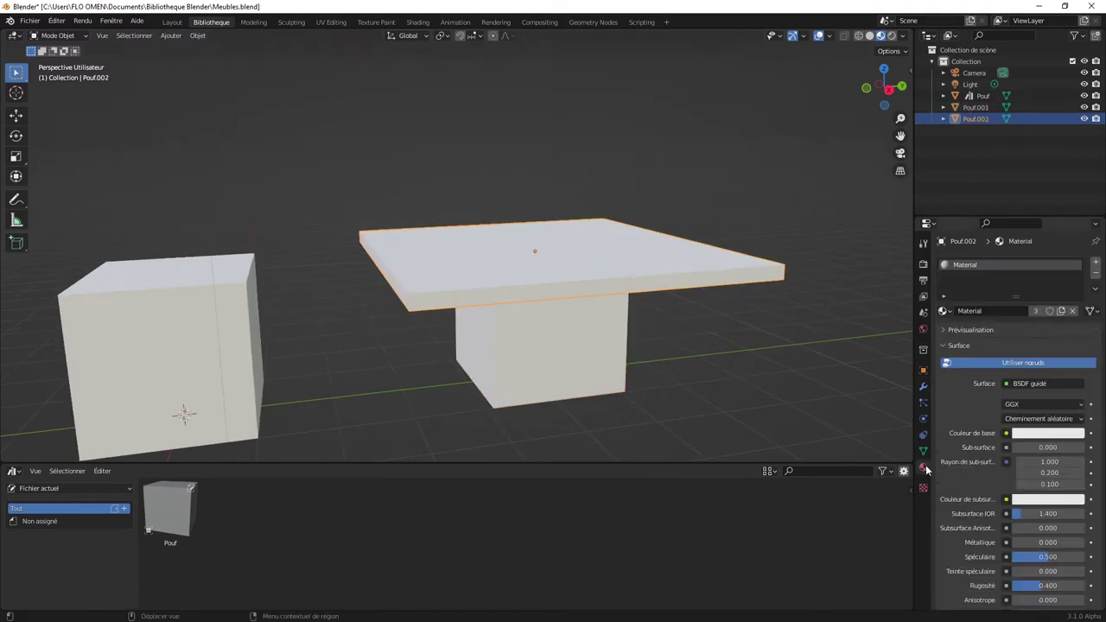
left_click(1030, 435)
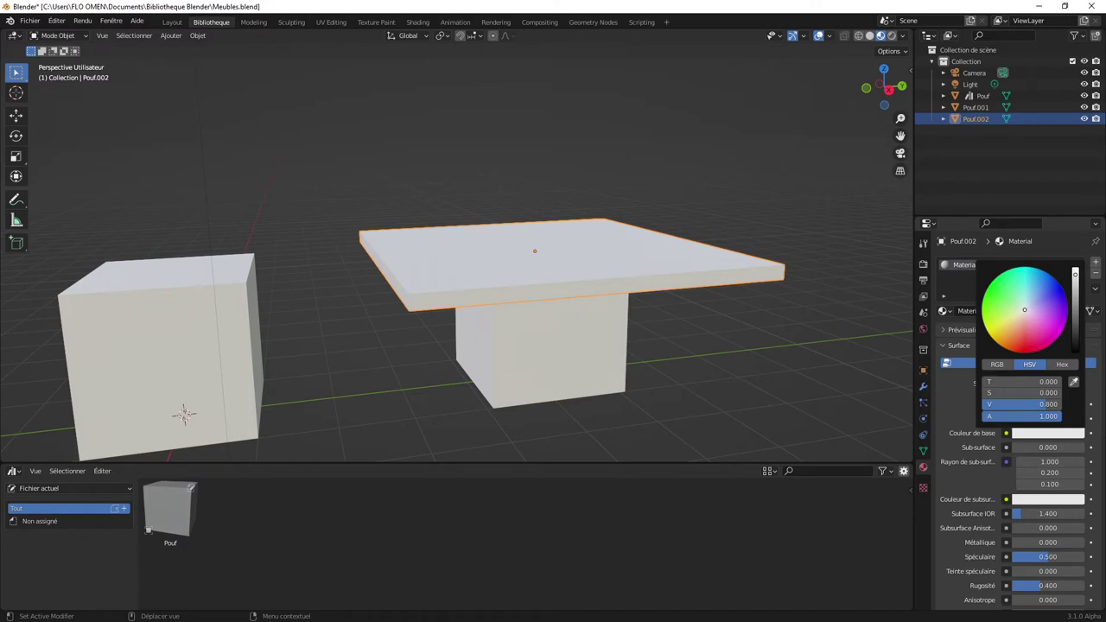
left_click(1033, 344)
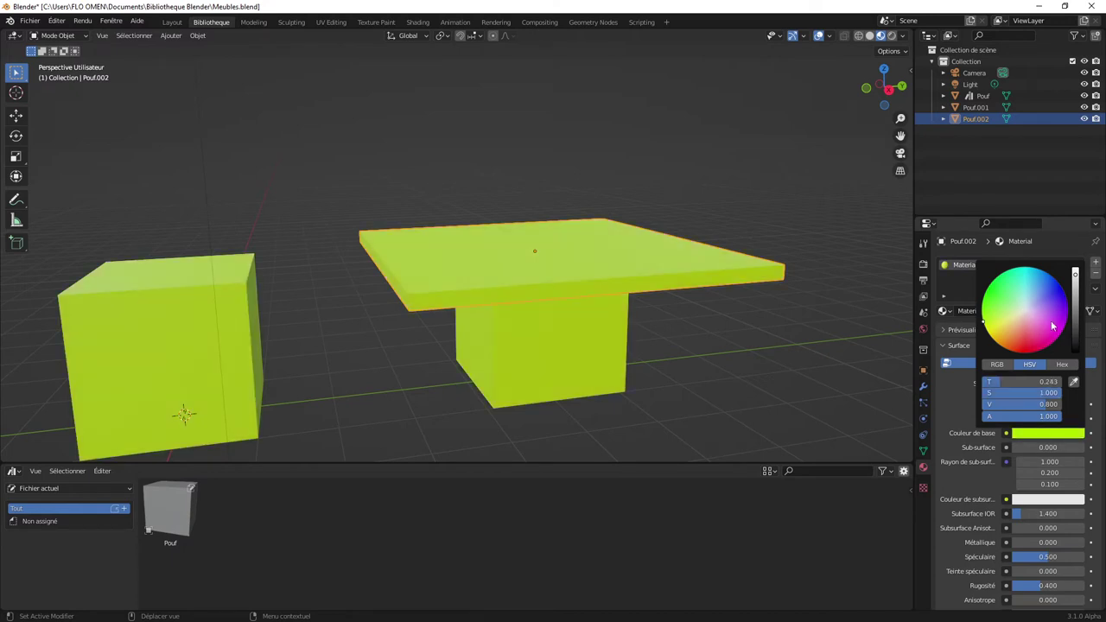
key("ctrl+z")
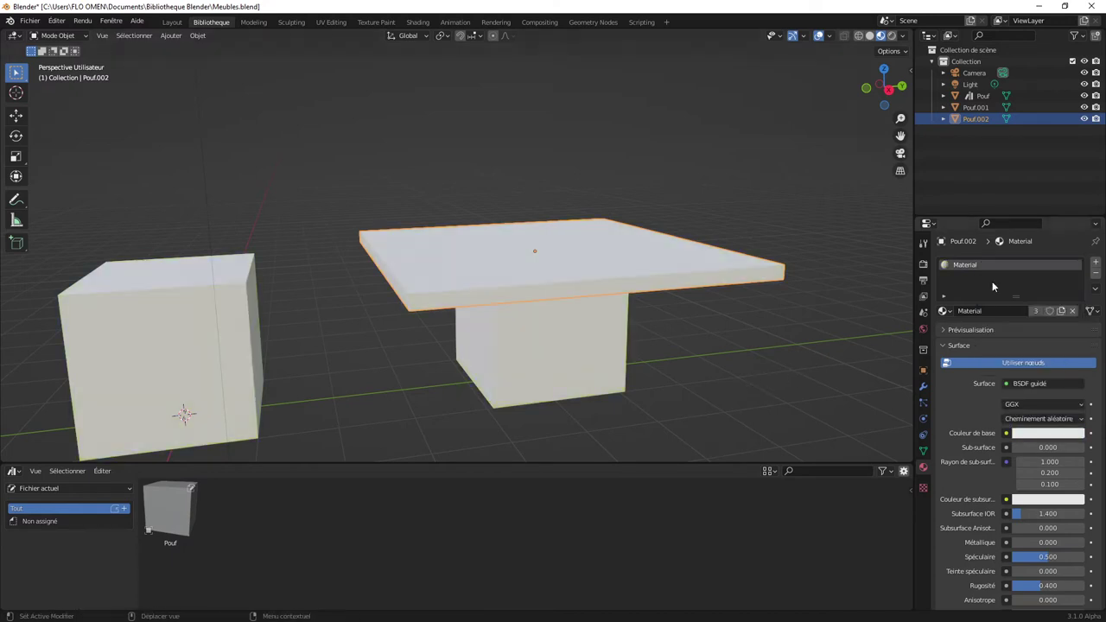
- Make the tabletop's material single-user, name it 'dessu', and set its base colour orange
left_click(1061, 311)
double_click(980, 311)
type("dessu")
key("Return")
left_click(1052, 435)
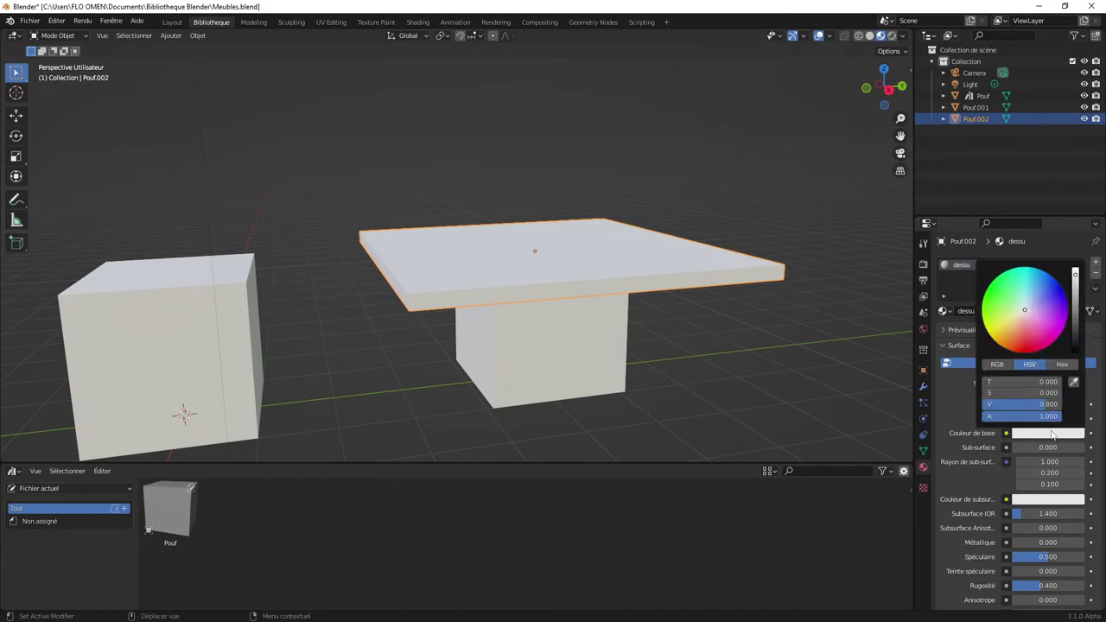
left_click_drag(1026, 313, 1013, 336)
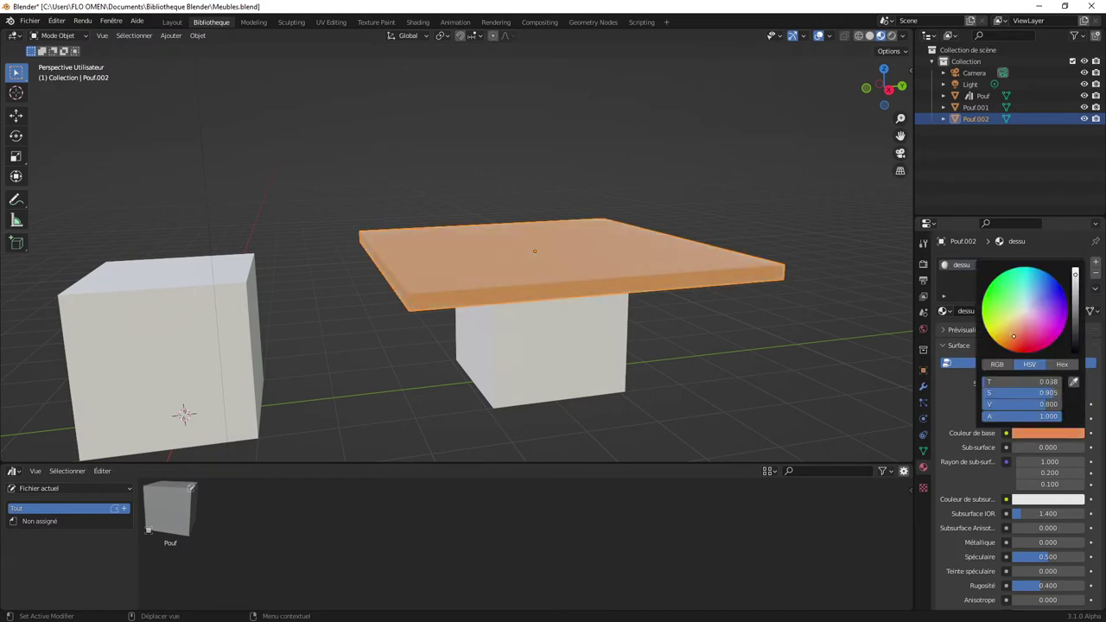
middle_click_drag(711, 354, 717, 356)
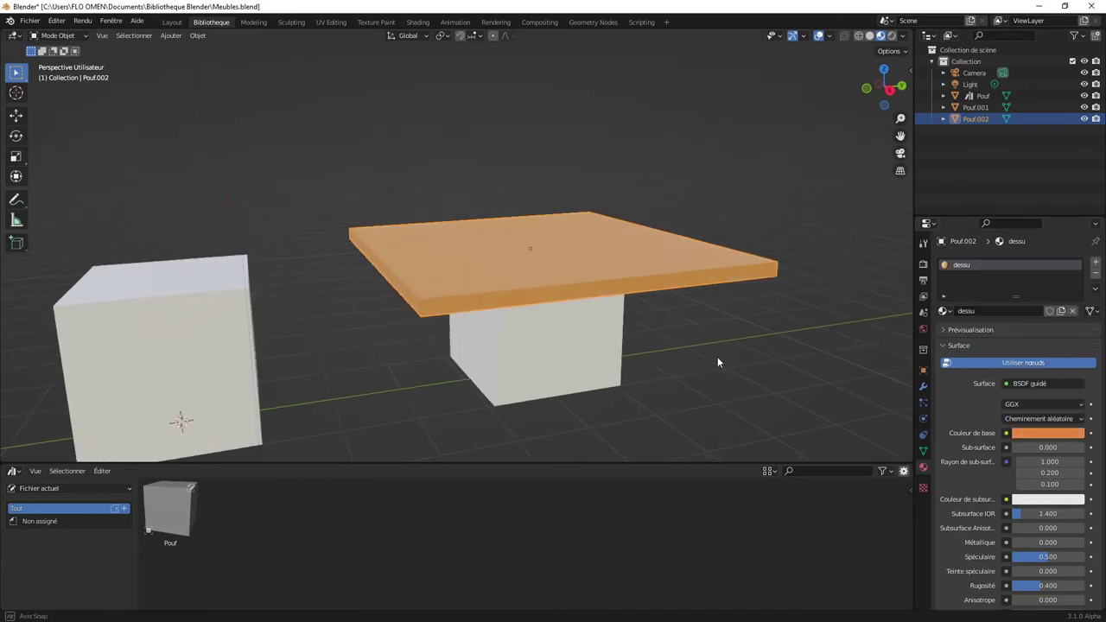
left_click(565, 358)
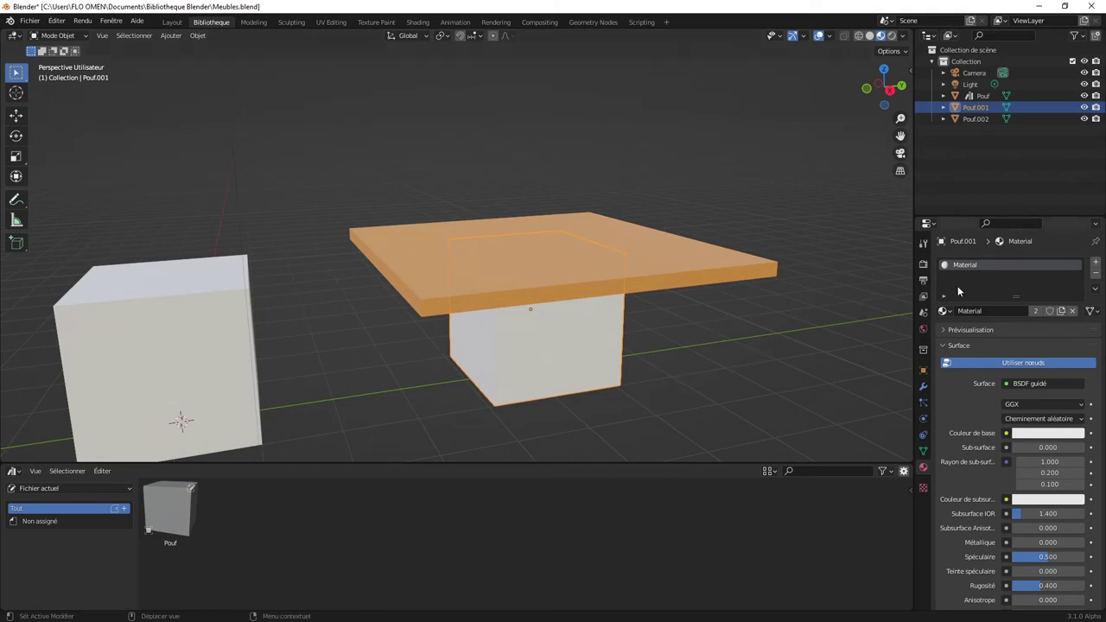
- Make the leg's material single-user, name it 'pied de table', and set its base colour yellow
left_click(1060, 311)
left_click(992, 312)
type("pied ")
type("de table")
key("Return")
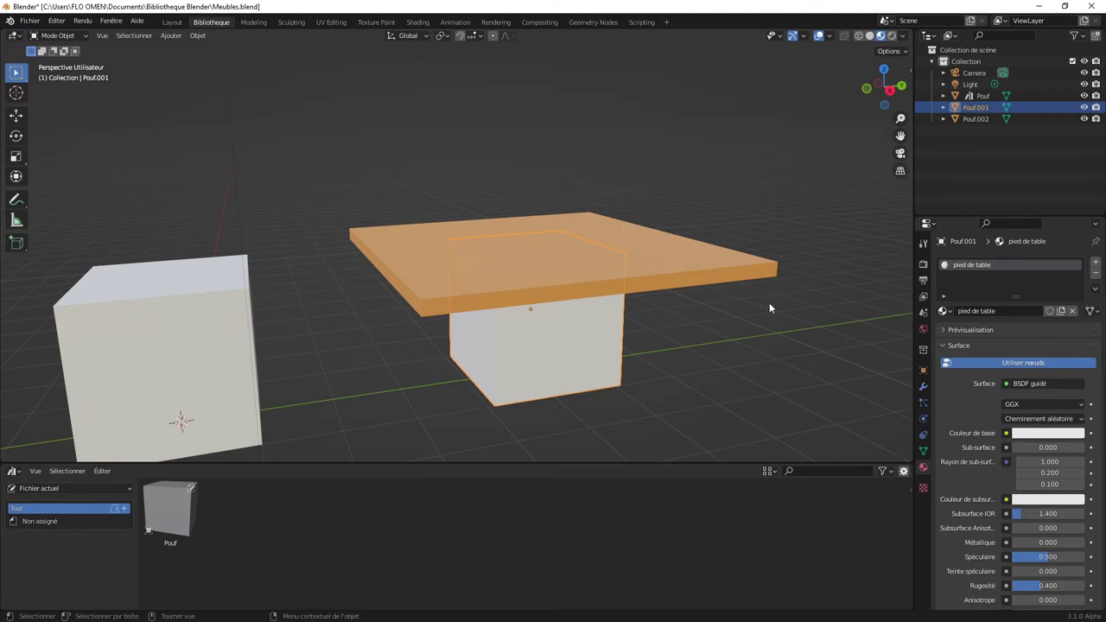
left_click(1039, 433)
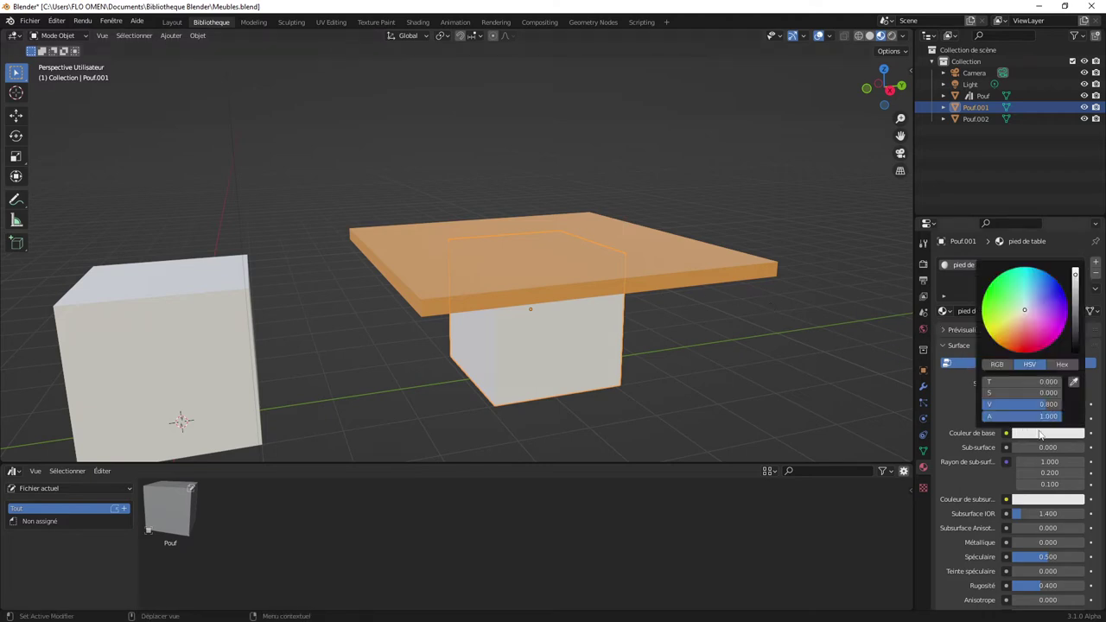
left_click_drag(1014, 328, 1006, 319)
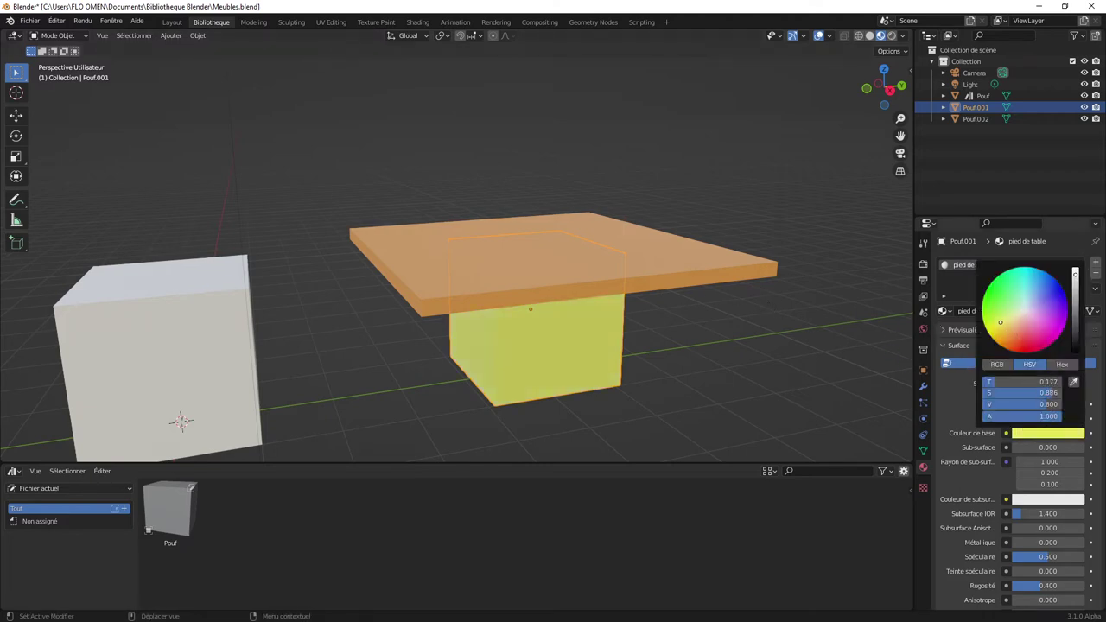
left_click(758, 349)
middle_click_drag(757, 349, 752, 345)
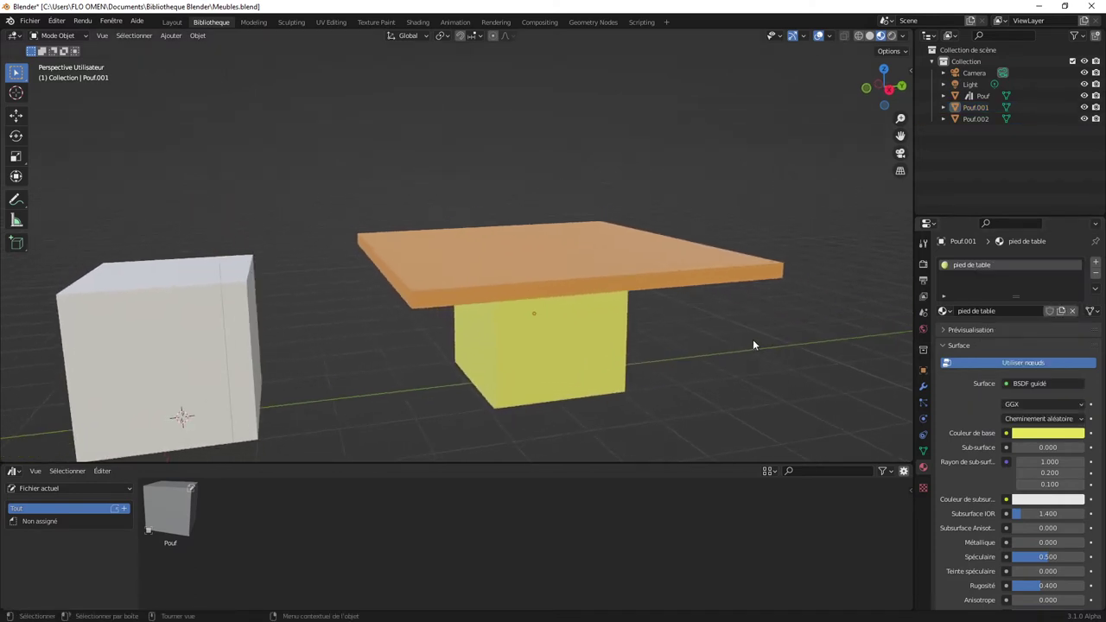
- Select the tabletop Pouf.002 and apply all its transformations
left_click(620, 332)
left_click(599, 257)
left_click(581, 353)
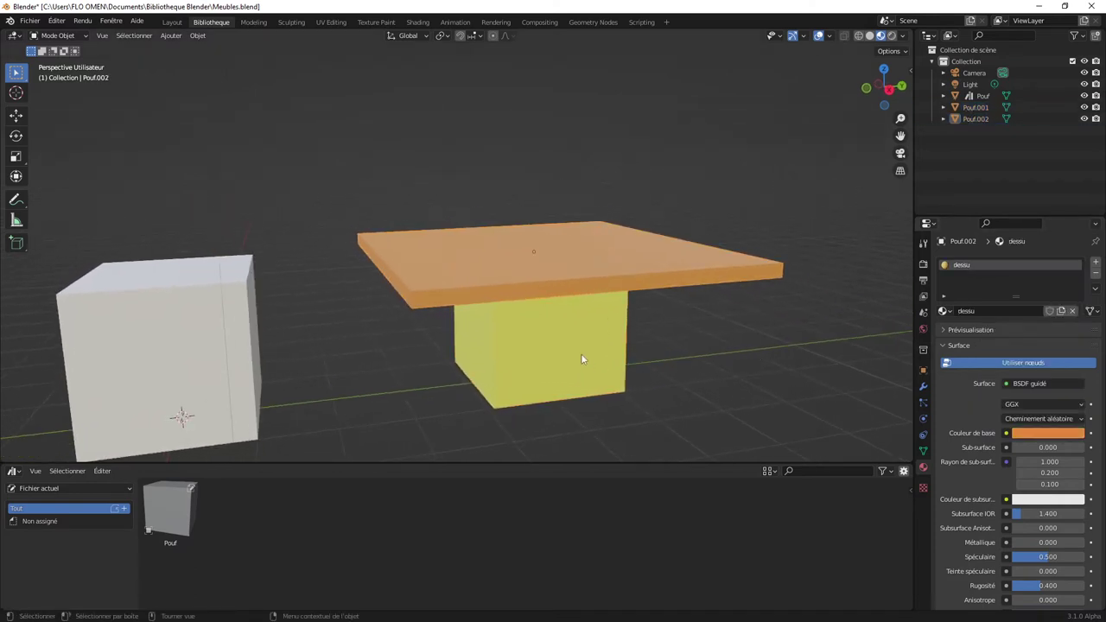
left_click(609, 275)
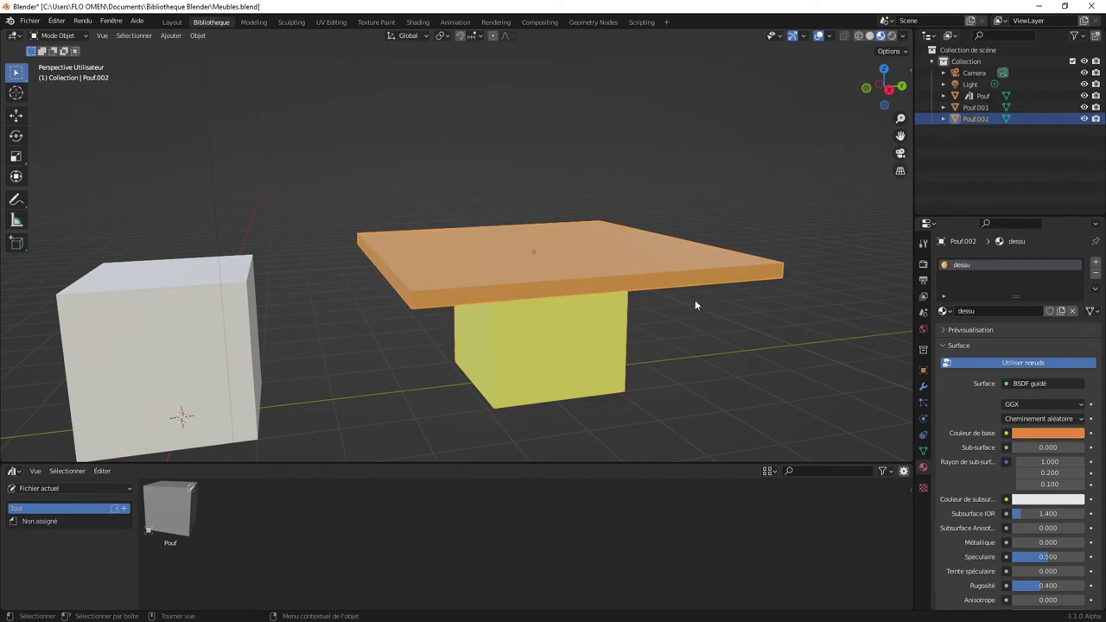
key("ctrl+a")
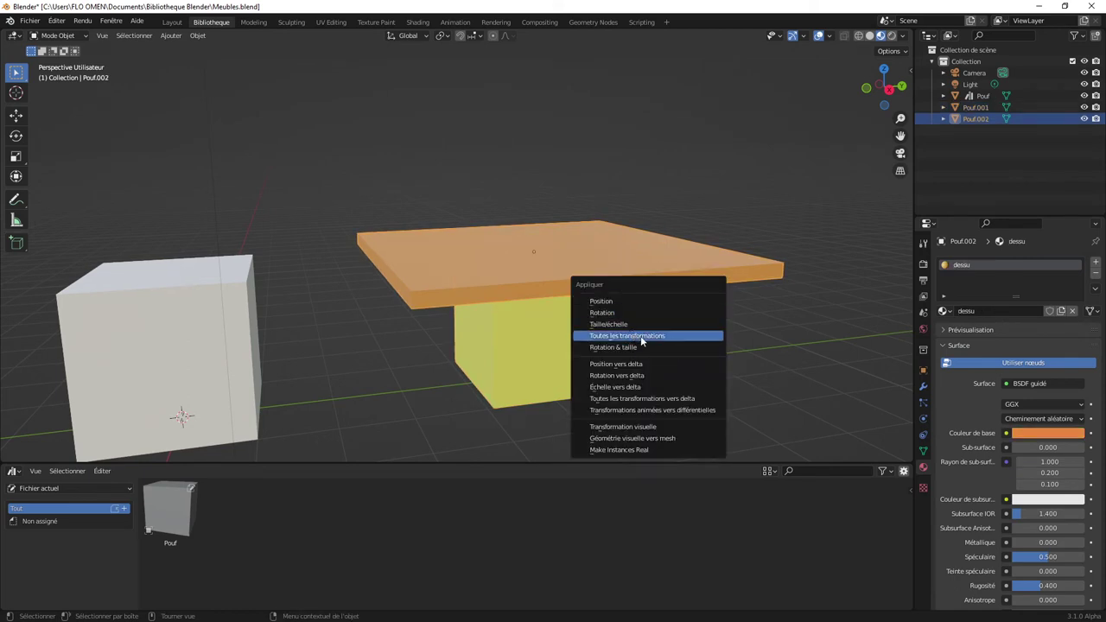
left_click(646, 335)
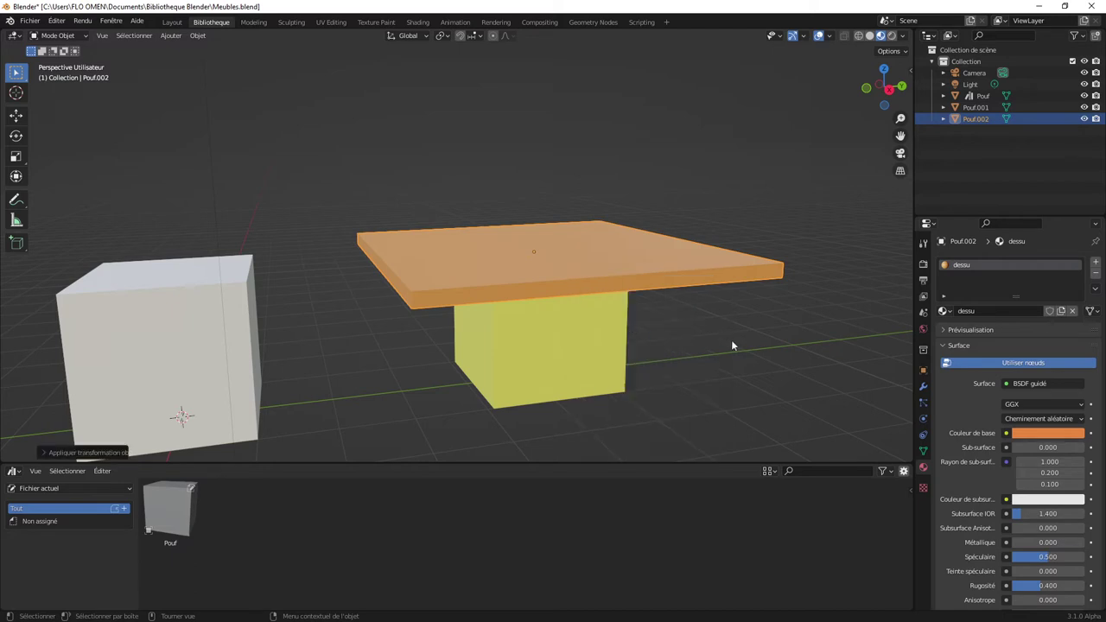
- Apply all transformations to the table leg Pouf.001, then reselect the tabletop
left_click(595, 367)
key("ctrl+a")
left_click(665, 360)
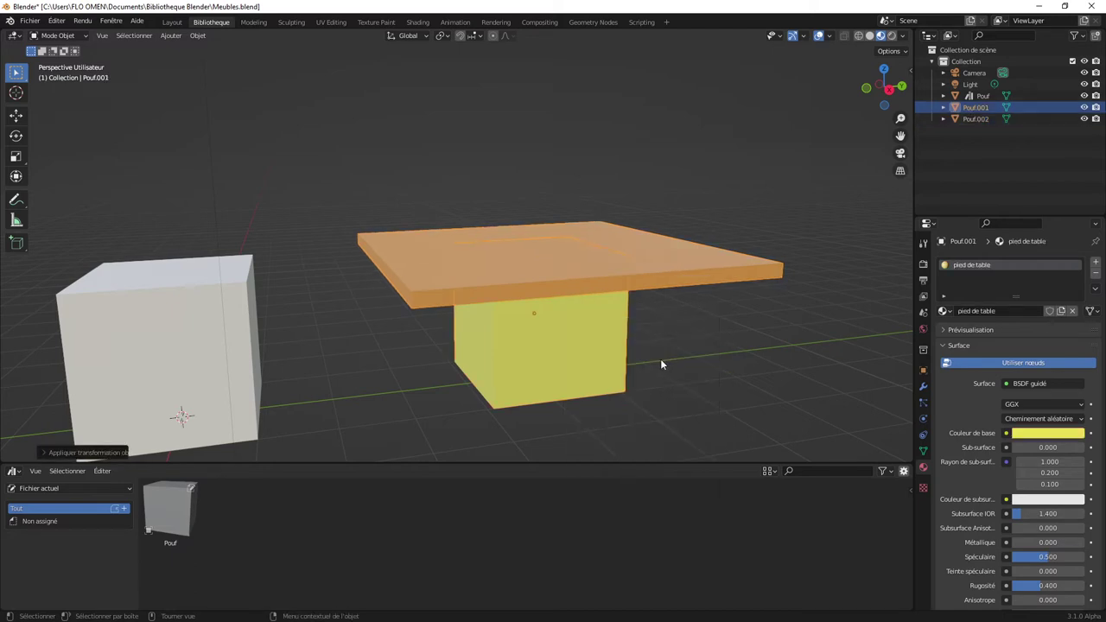
left_click(677, 343)
middle_click_drag(677, 343, 686, 354)
left_click(634, 278)
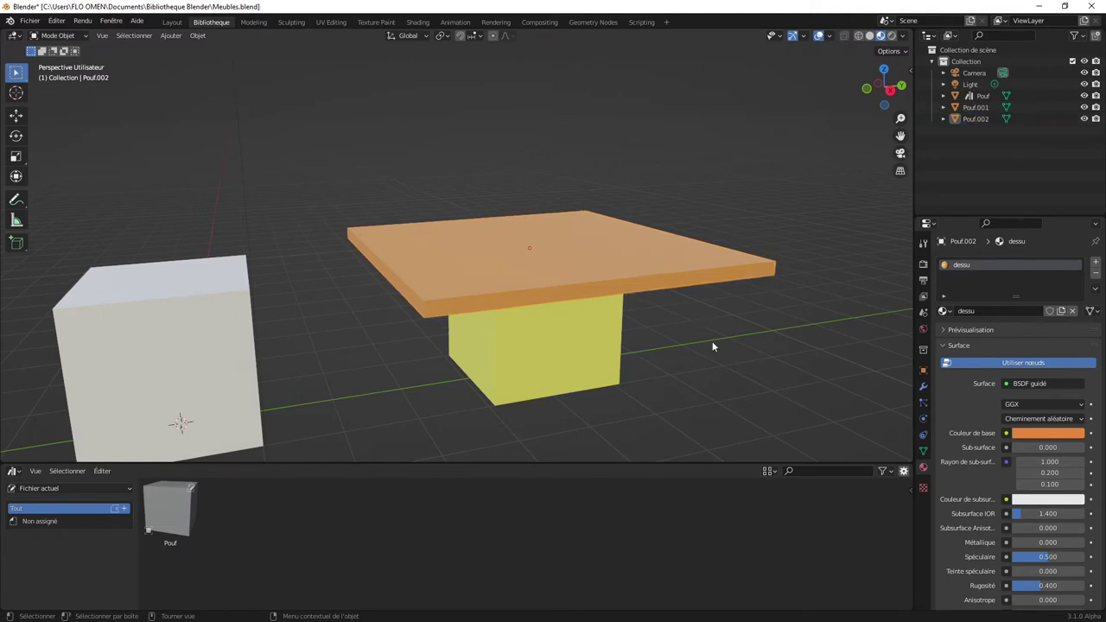
- Rename the tabletop Pouf.002 to 'dessus de table' in the Outliner
left_click(615, 341, "shift")
left_click(616, 266, "shift")
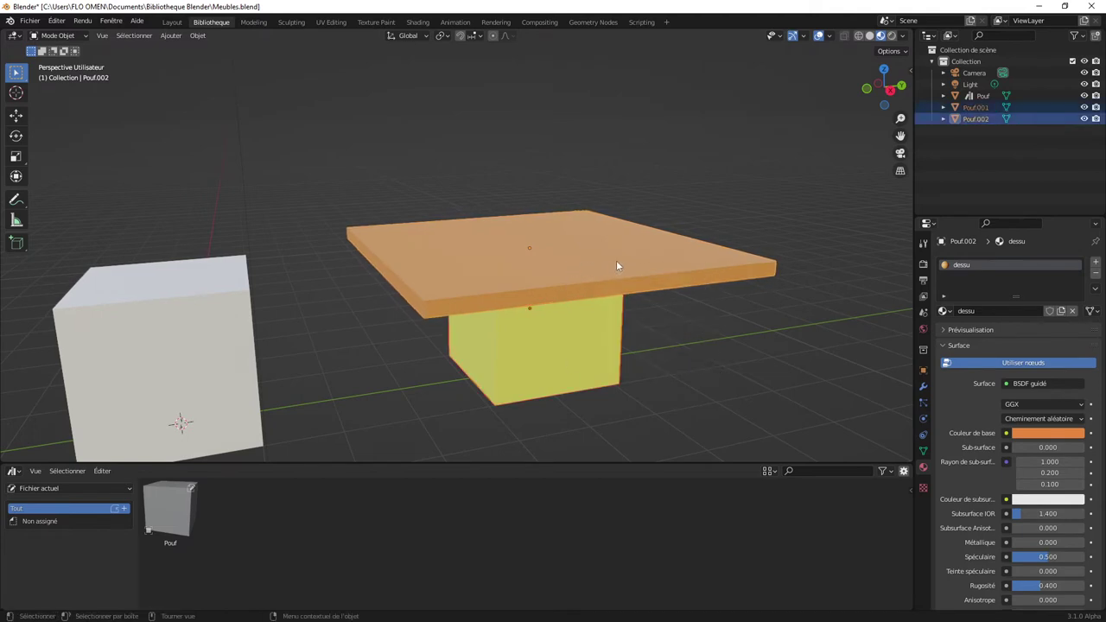
left_click(972, 132)
left_click(975, 120)
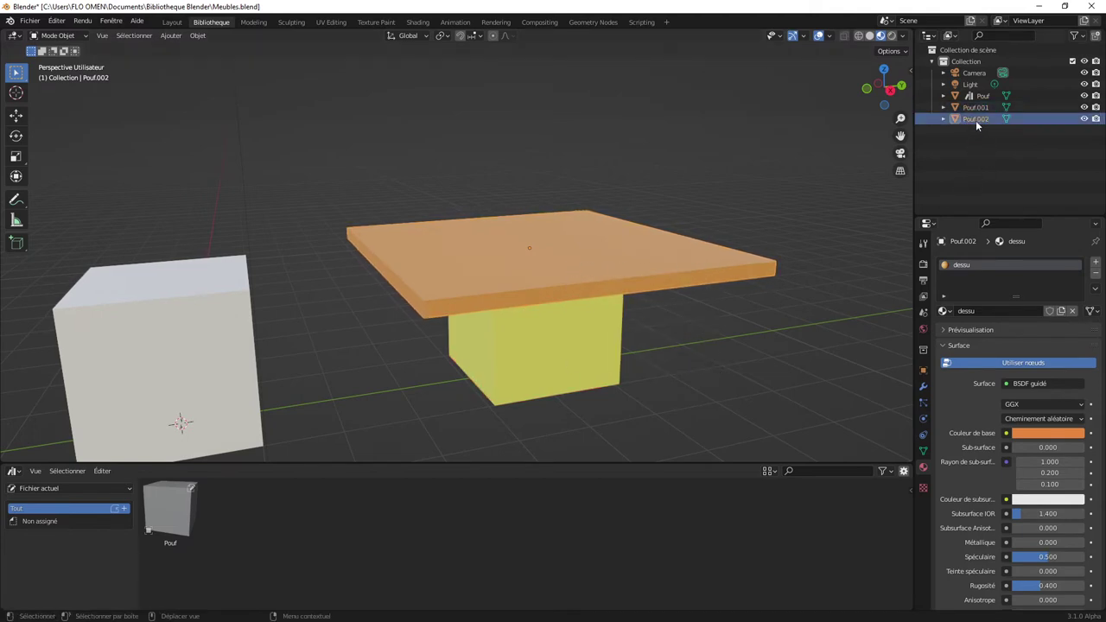
left_click(970, 143)
left_click(970, 121)
double_click(972, 120)
type("dessus de ta")
type("ble")
key("Return")
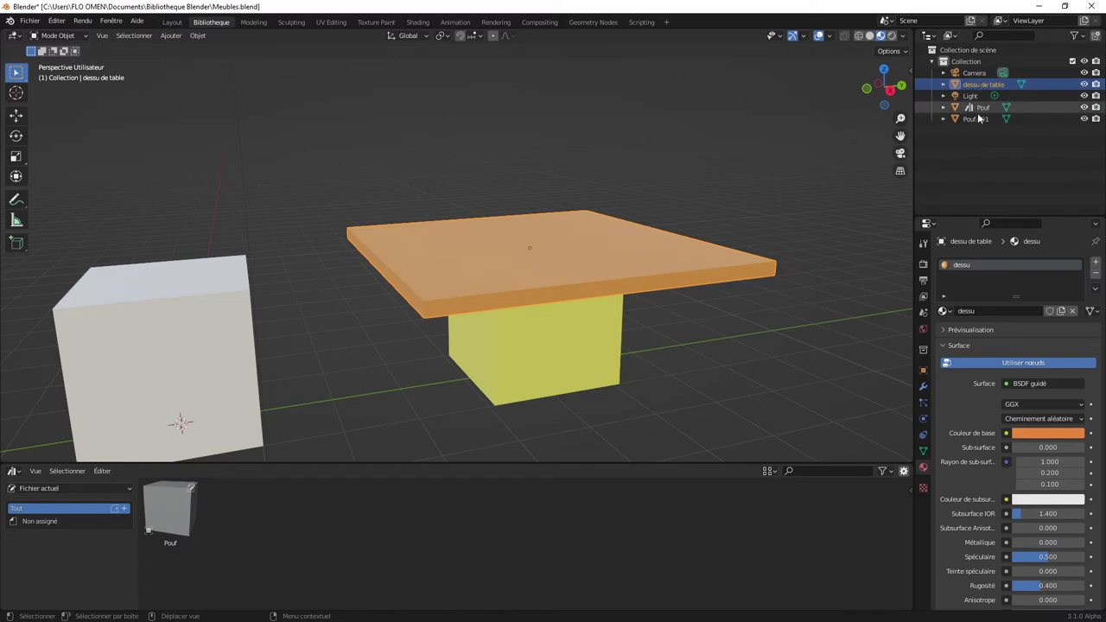
- Rename the leg Pouf.001 to 'piec de table' and select it in the viewport
left_click(975, 120)
double_click(974, 120)
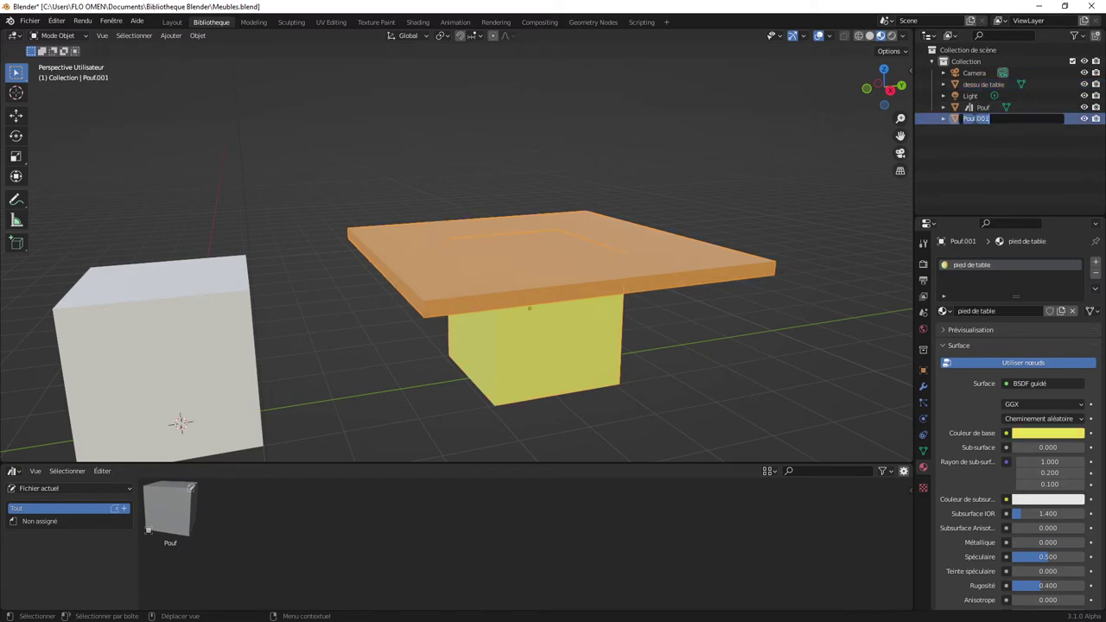
type("piec de table")
key("Return")
left_click(728, 341)
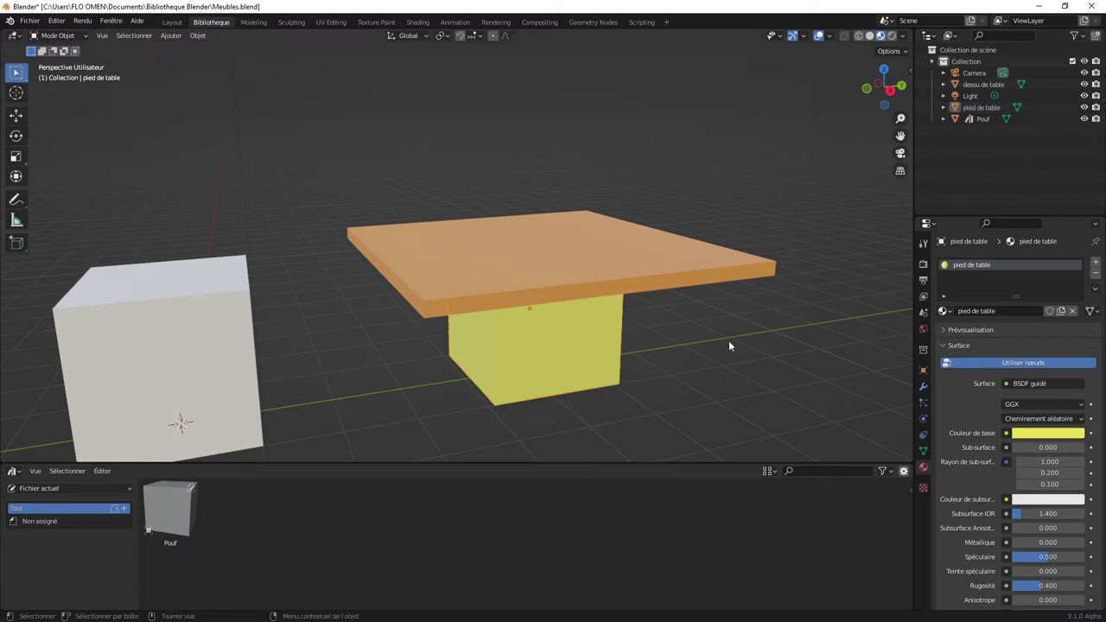
left_click(563, 354)
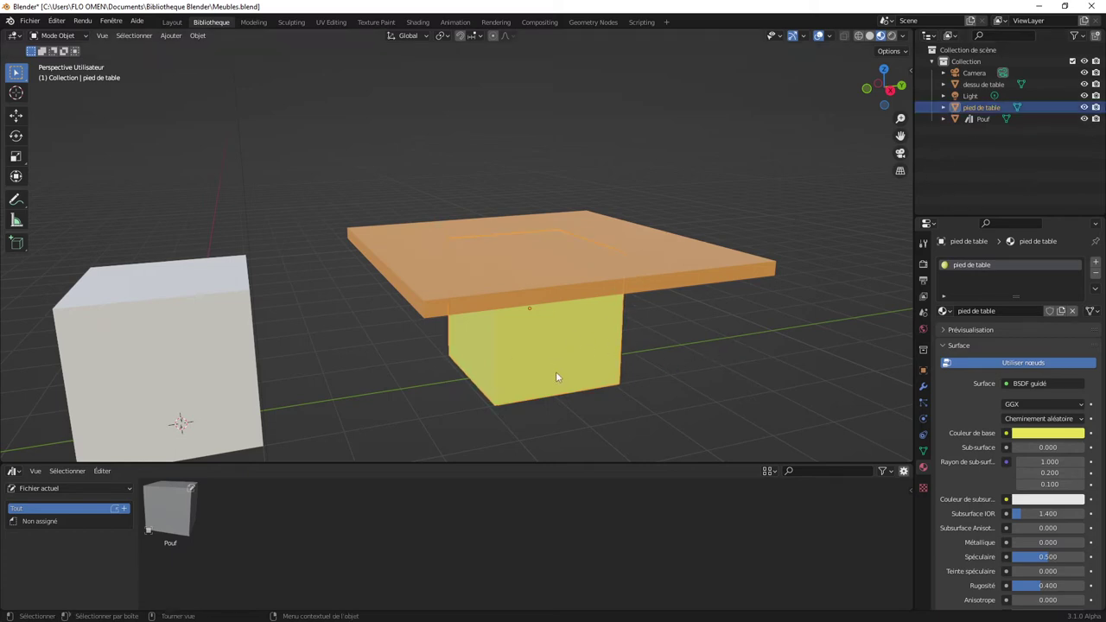
middle_click_drag(624, 337, 625, 339)
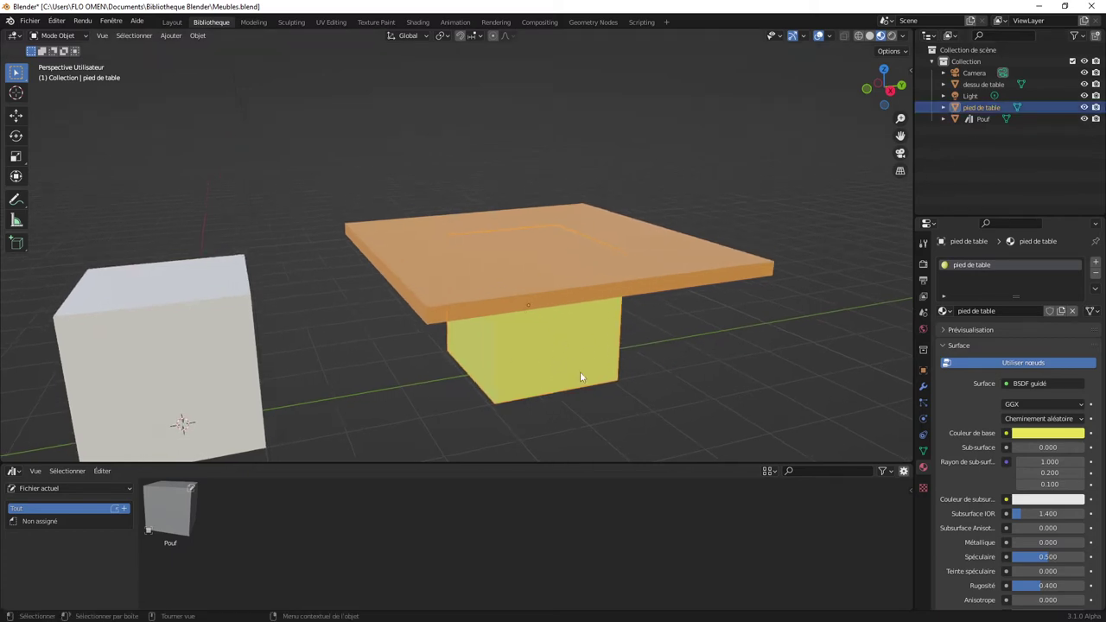
- Select the leg, then the tabletop as active, and join them with Ctrl+J
left_click(688, 302)
left_click(649, 250)
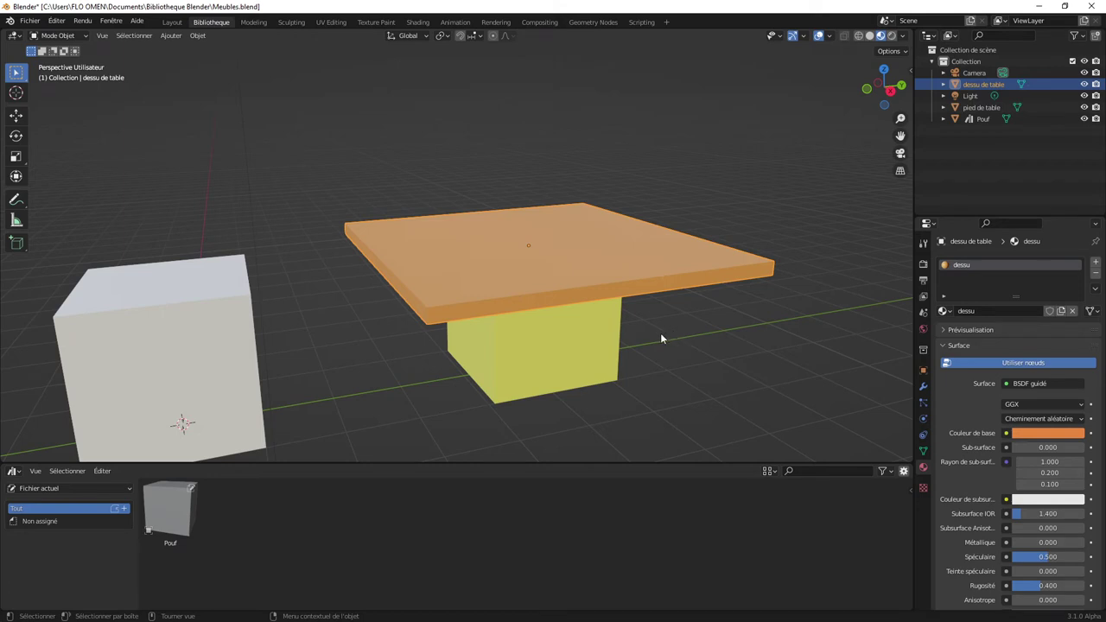
left_click(559, 353)
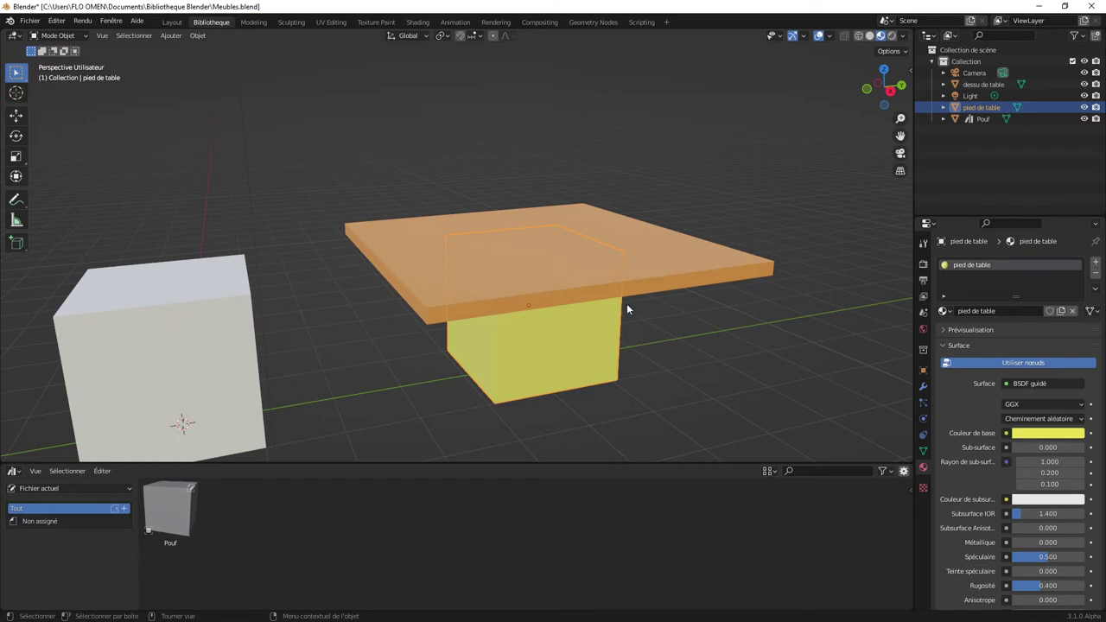
left_click(662, 327)
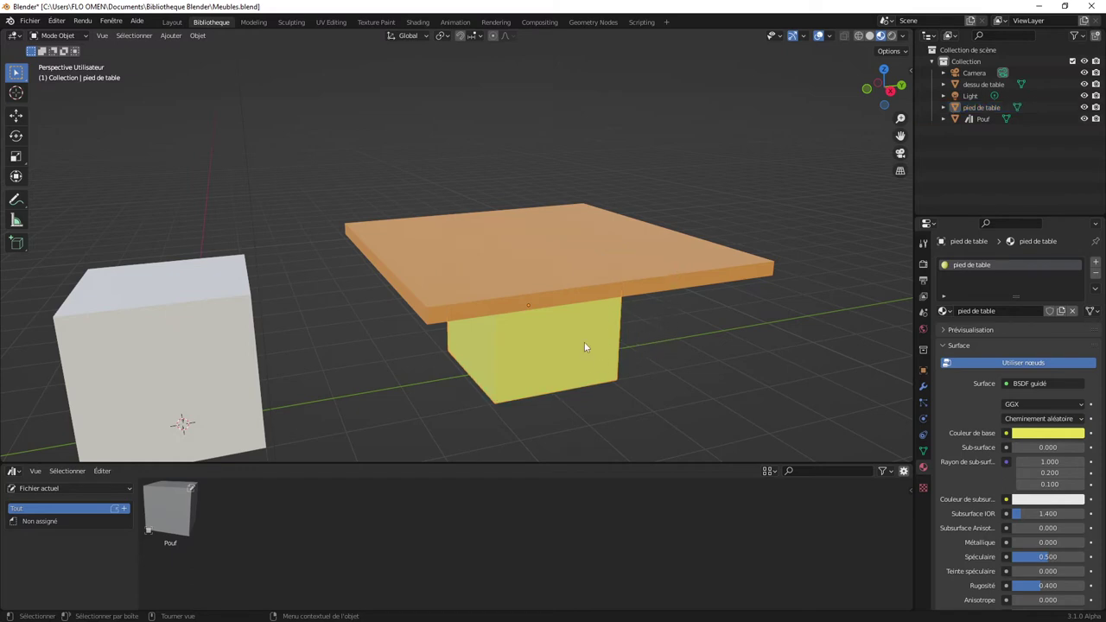
key("shift")
left_click(577, 352, "shift")
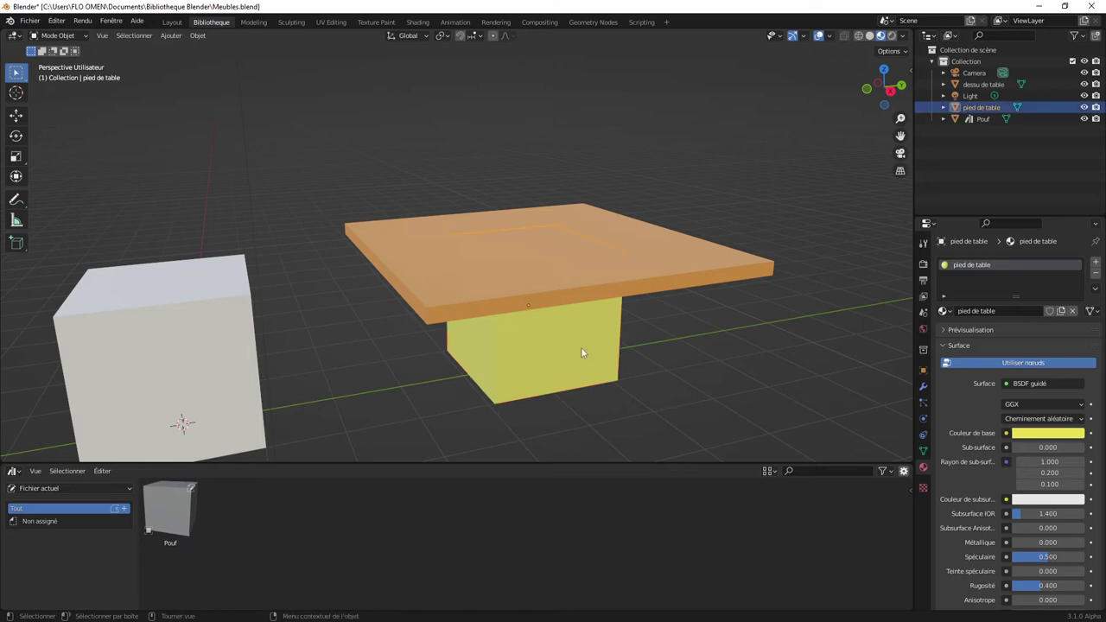
left_click(663, 285, "shift")
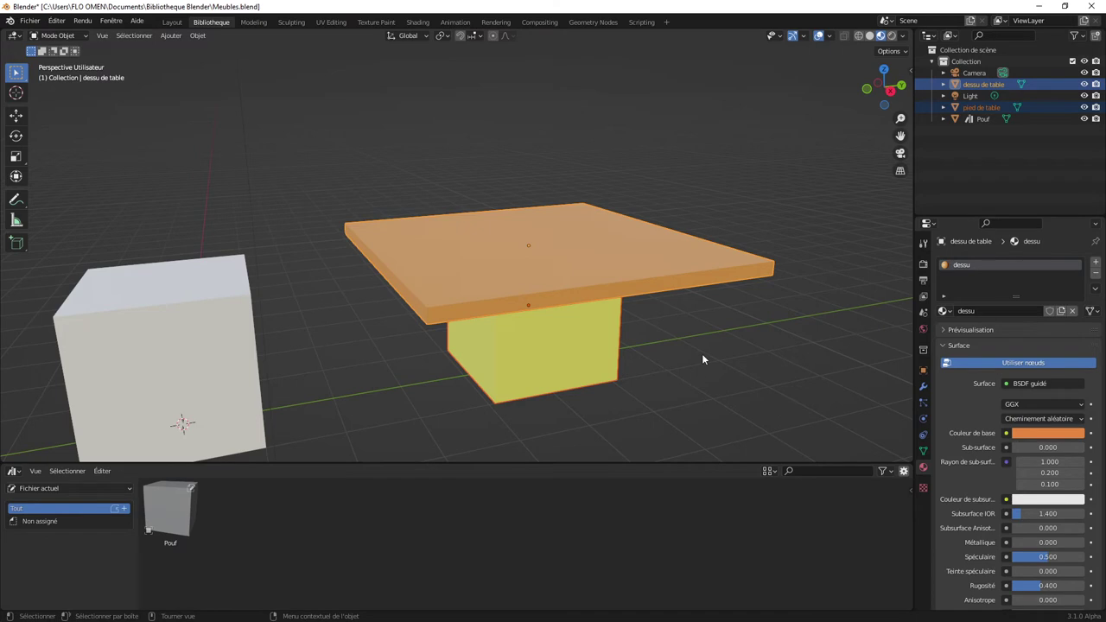
key("ctrl+j")
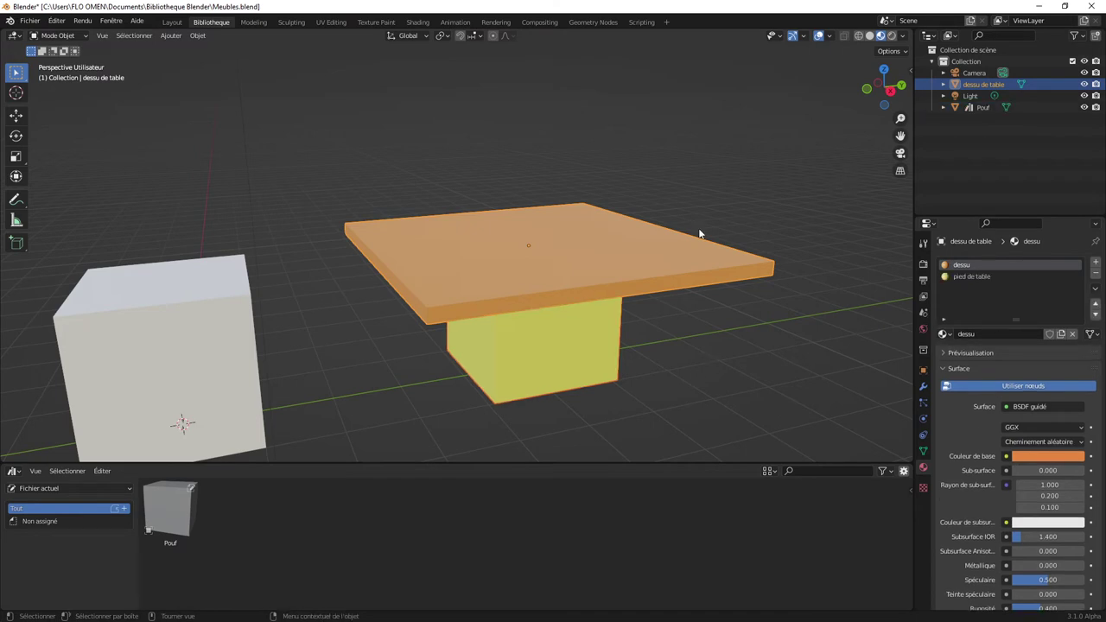
- Compare the dessu and pied de table material slots on the joined tabletop
left_click(971, 96)
left_click(976, 86)
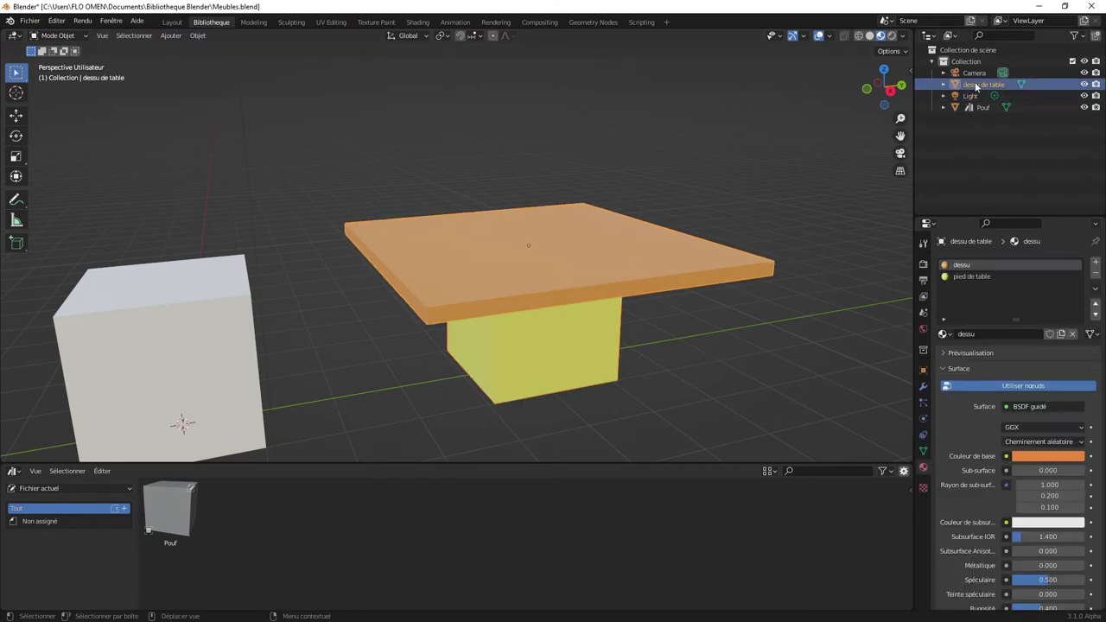
left_click(964, 275)
left_click(963, 265)
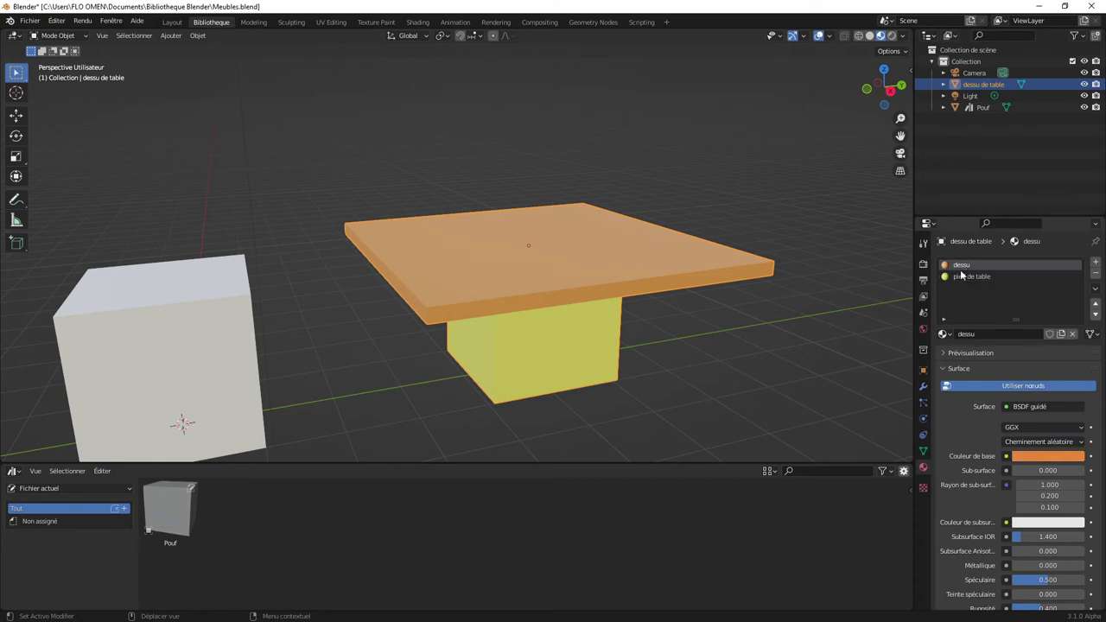
left_click(964, 276)
left_click(963, 265)
left_click(964, 277)
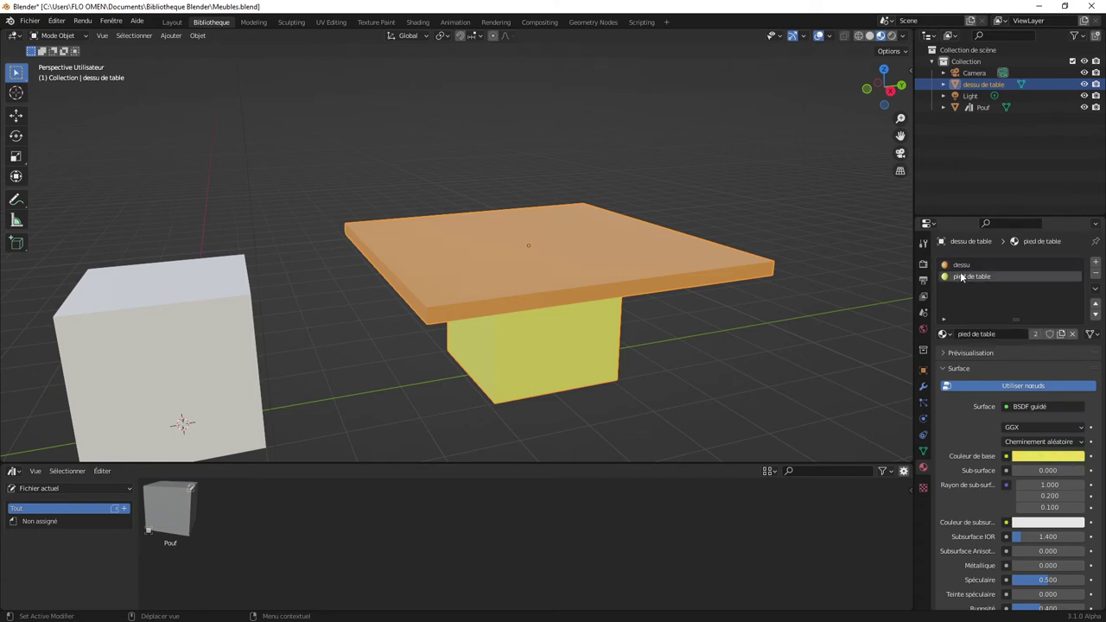
left_click(959, 265)
left_click(958, 276)
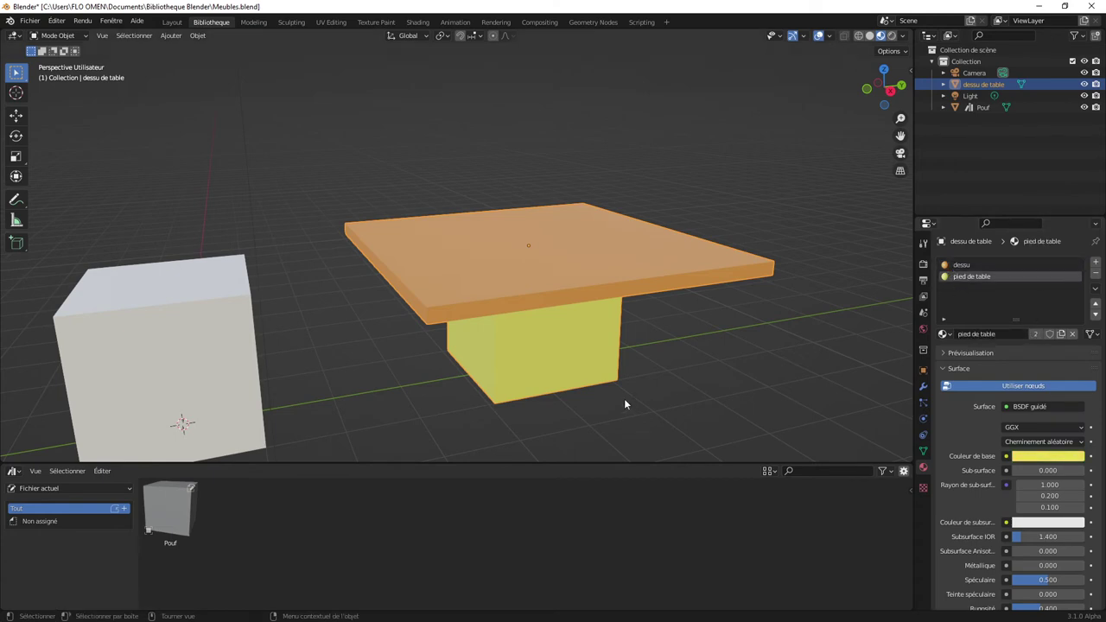
left_click(701, 364)
left_click(571, 354)
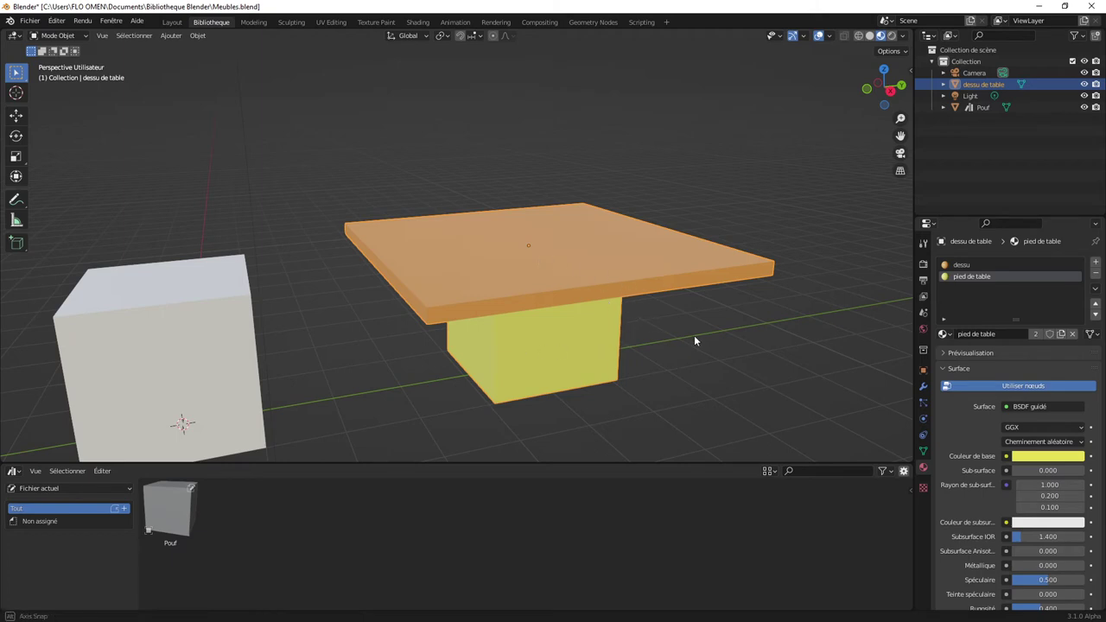
- Put the joined dessu de table object into Edit Mode with Tab
middle_click_drag(625, 309, 626, 343)
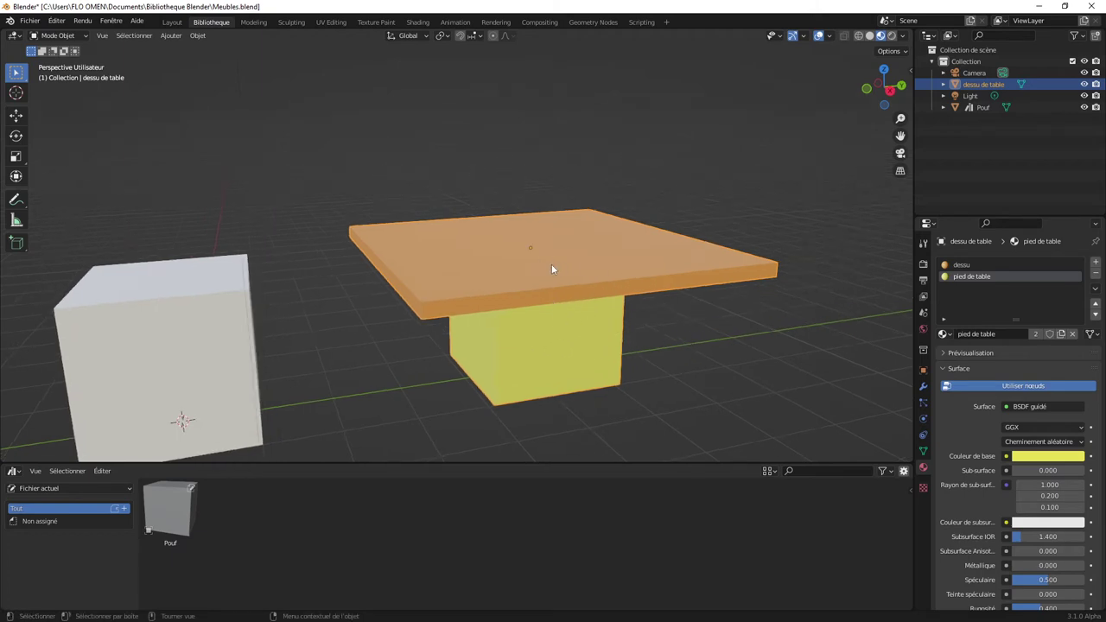
mouse_move(538, 268)
middle_mouse_down()
mouse_move(571, 301)
mouse_move(640, 242)
middle_mouse_up()
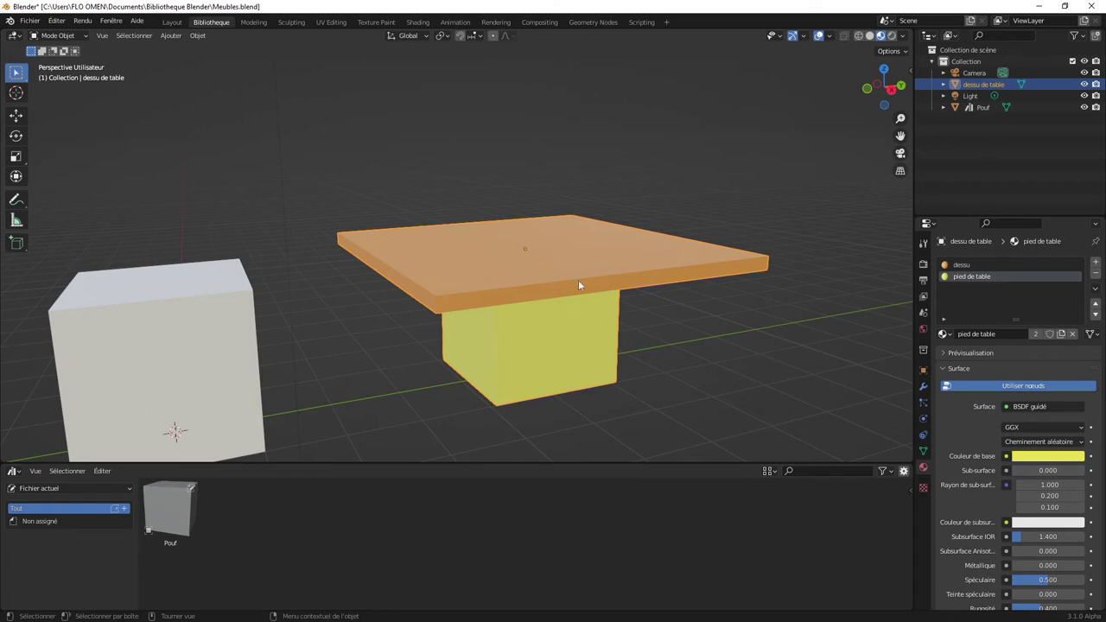
right_click(544, 292)
mouse_move(486, 429)
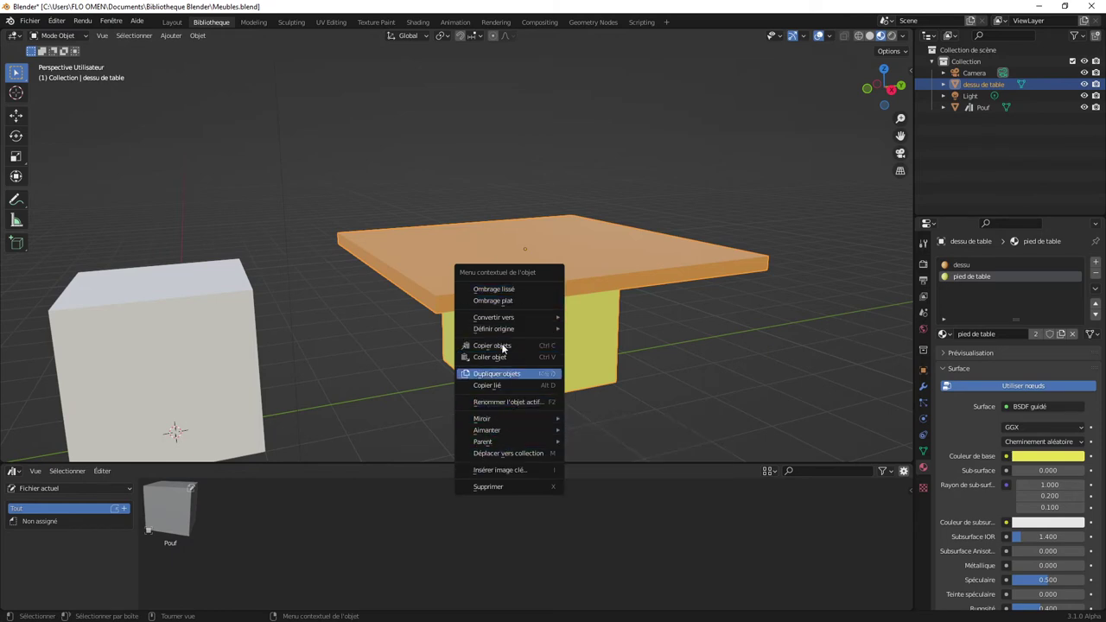
left_click(197, 35)
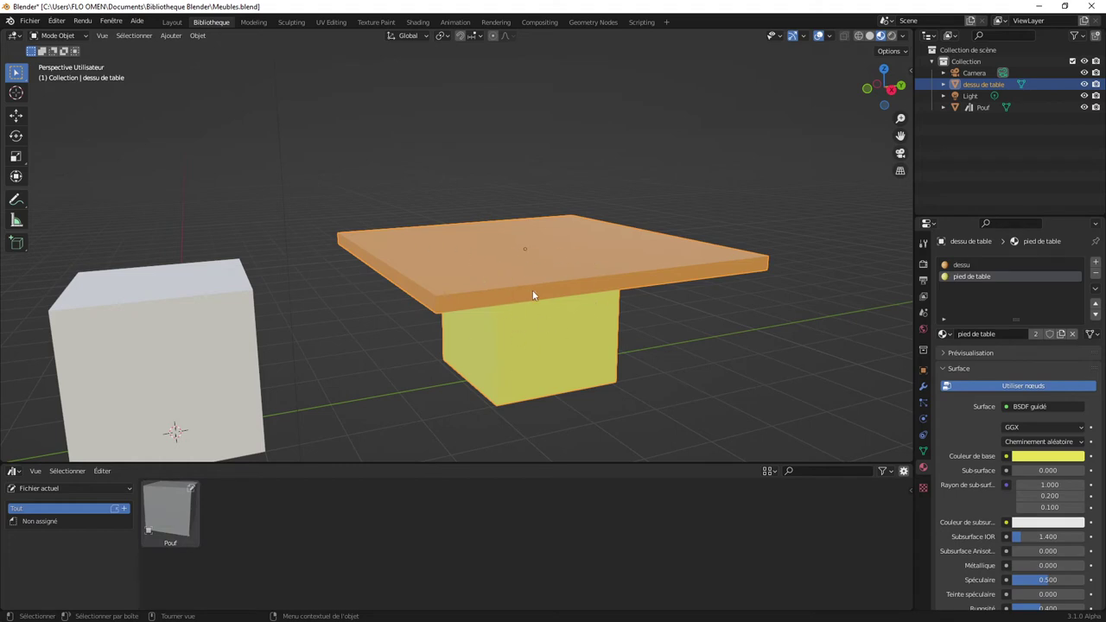
key("Tab")
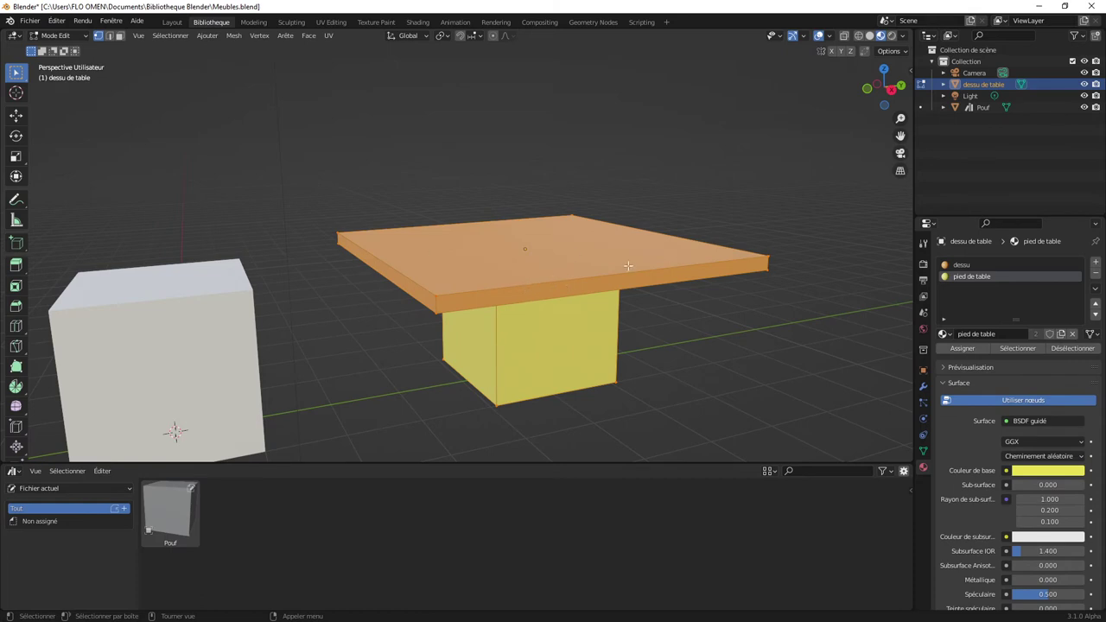
- Separate the mesh by loose parts and return to Object Mode
key("p")
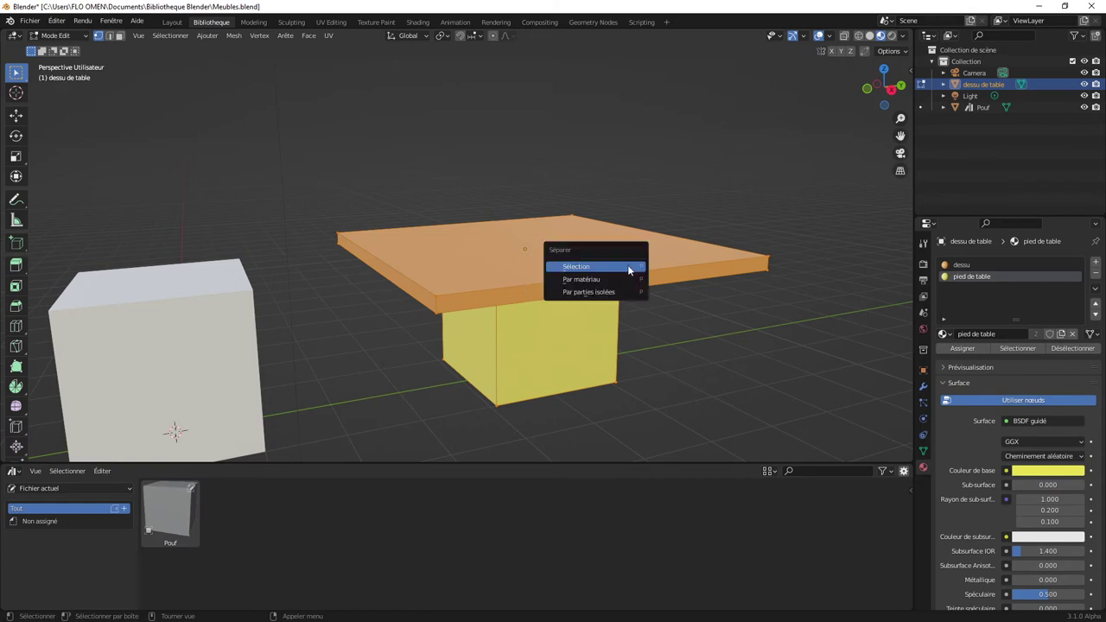
left_click(587, 292)
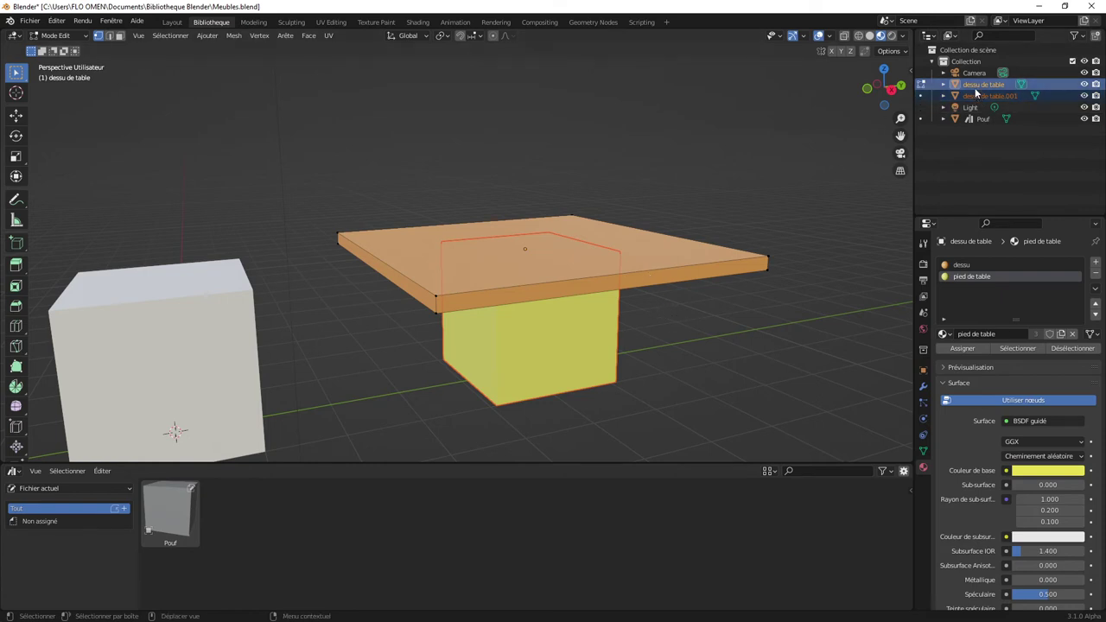
left_click(42, 36)
left_click(60, 49)
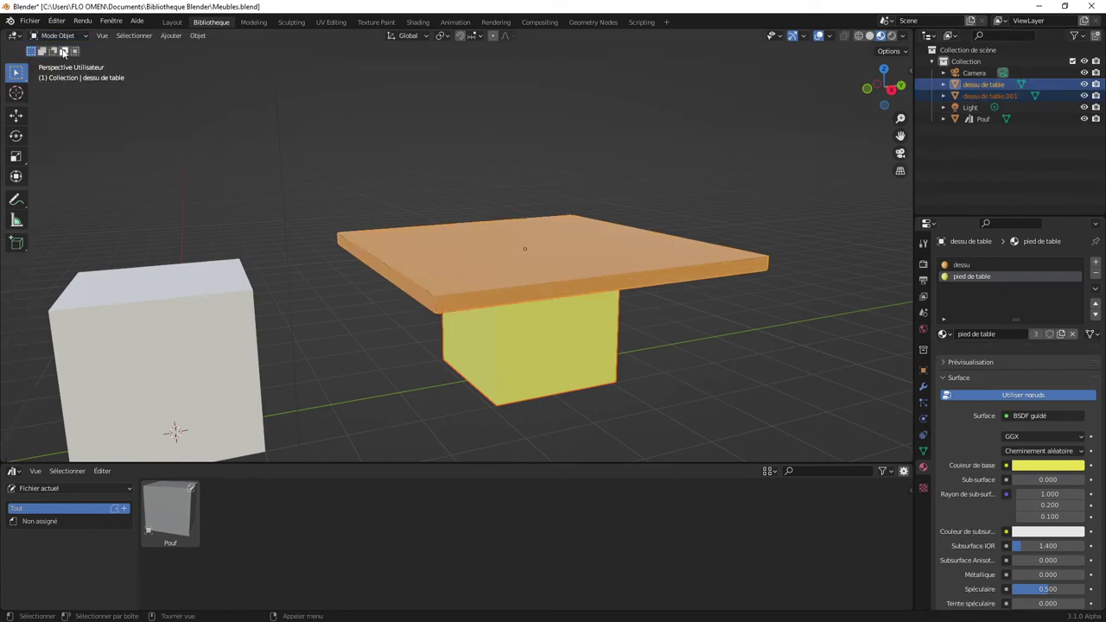
- Select the leg and the table top, top active, and join them with Ctrl+J
left_click(486, 254)
left_click(519, 290)
left_click(538, 333)
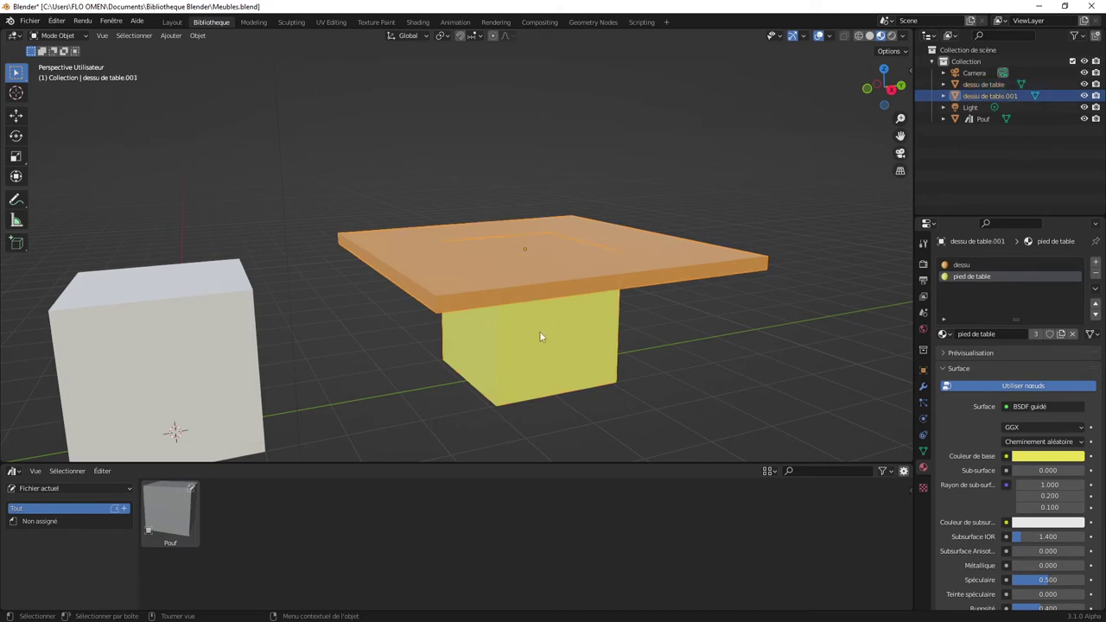
left_click(583, 247)
left_click(555, 371)
left_click(649, 247)
key("ctrl+j")
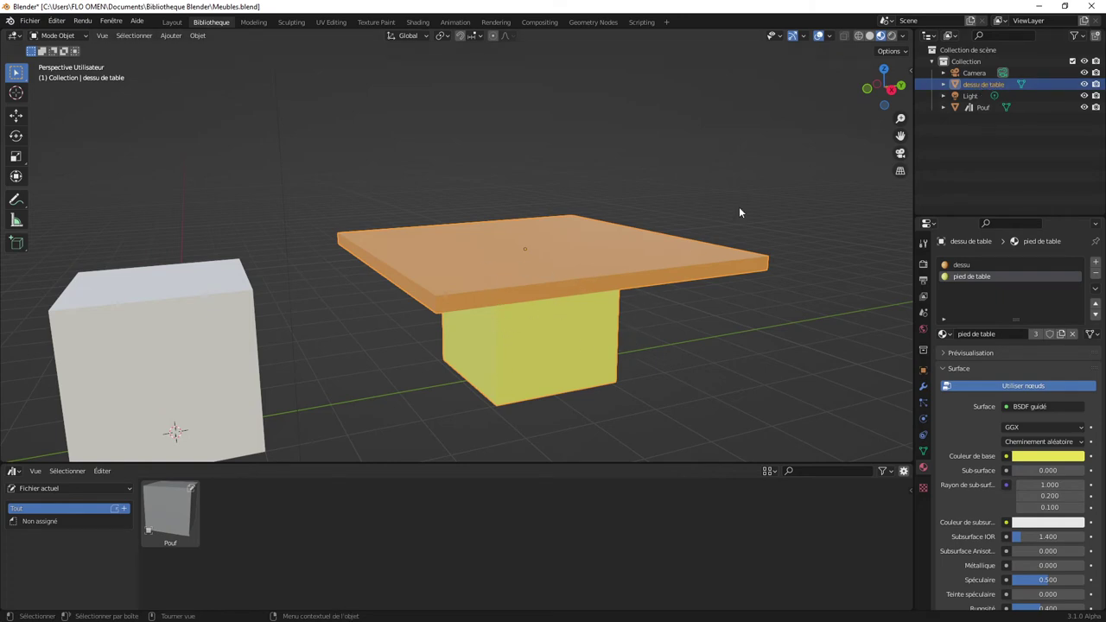
- Rename the joined table object to 'Table'
double_click(980, 84)
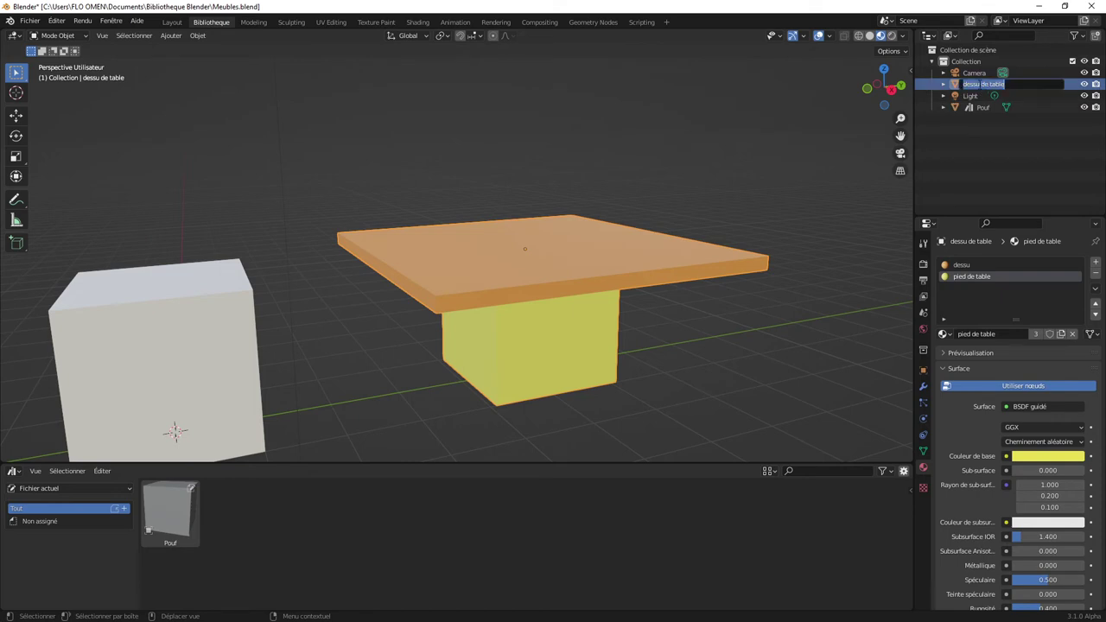
type("Table")
key("Return")
- Mark Table as an asset from its Outliner context menu
right_click(970, 109)
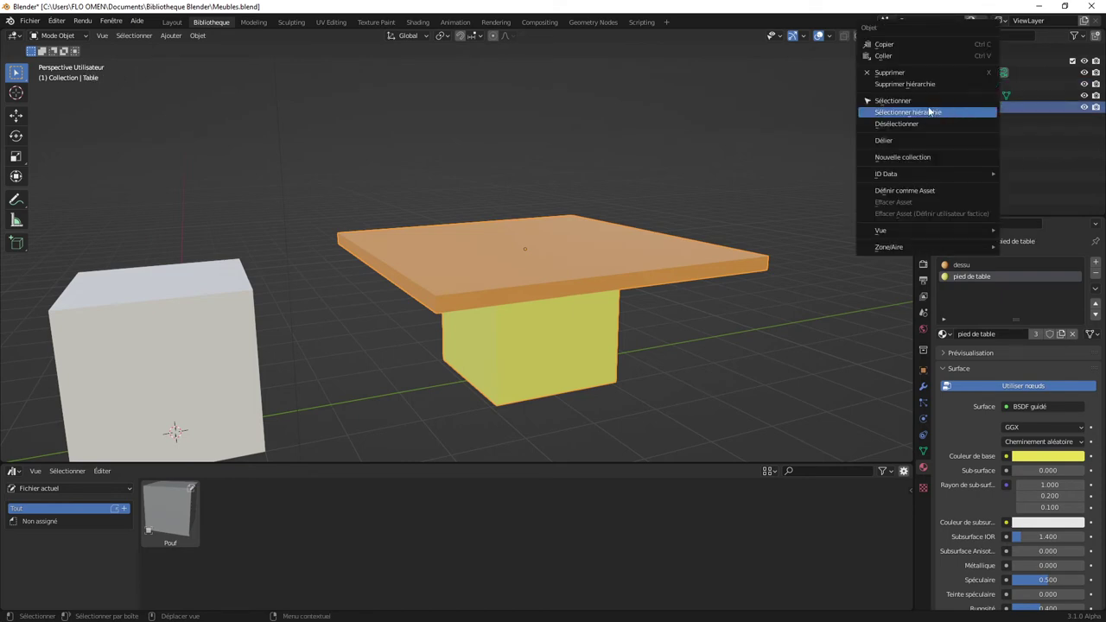
left_click(990, 113)
right_click(972, 105)
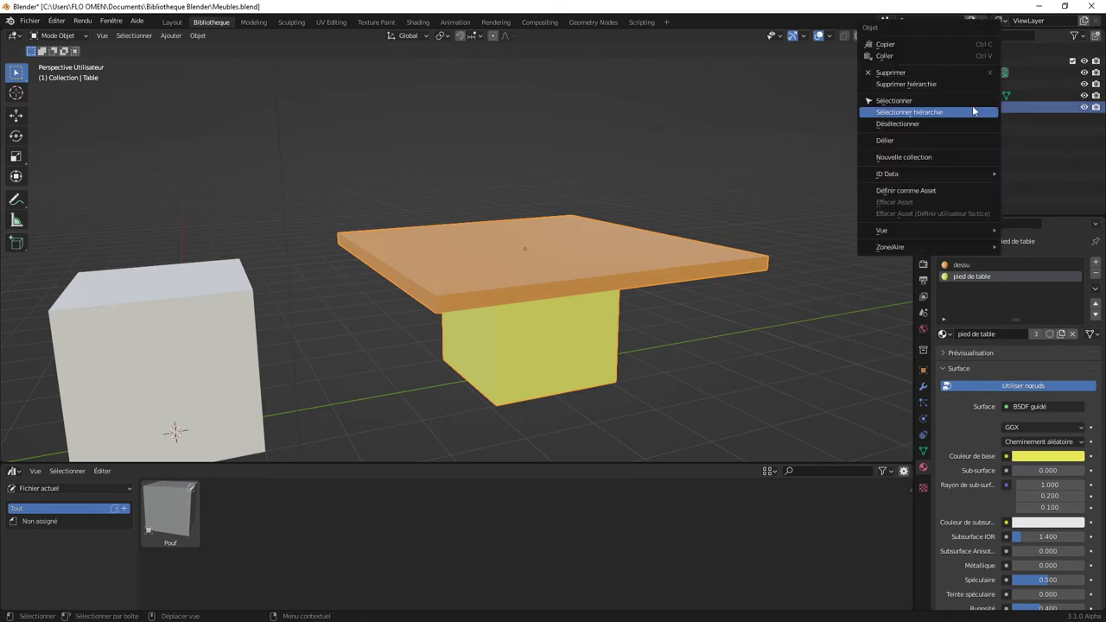
left_click(926, 192)
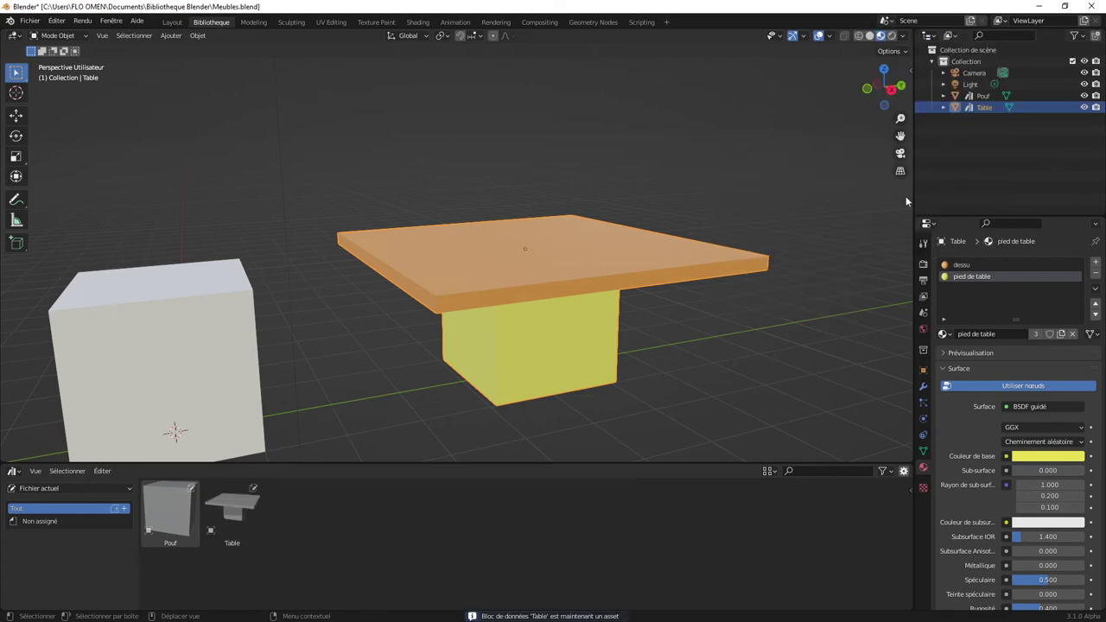
left_click(188, 511)
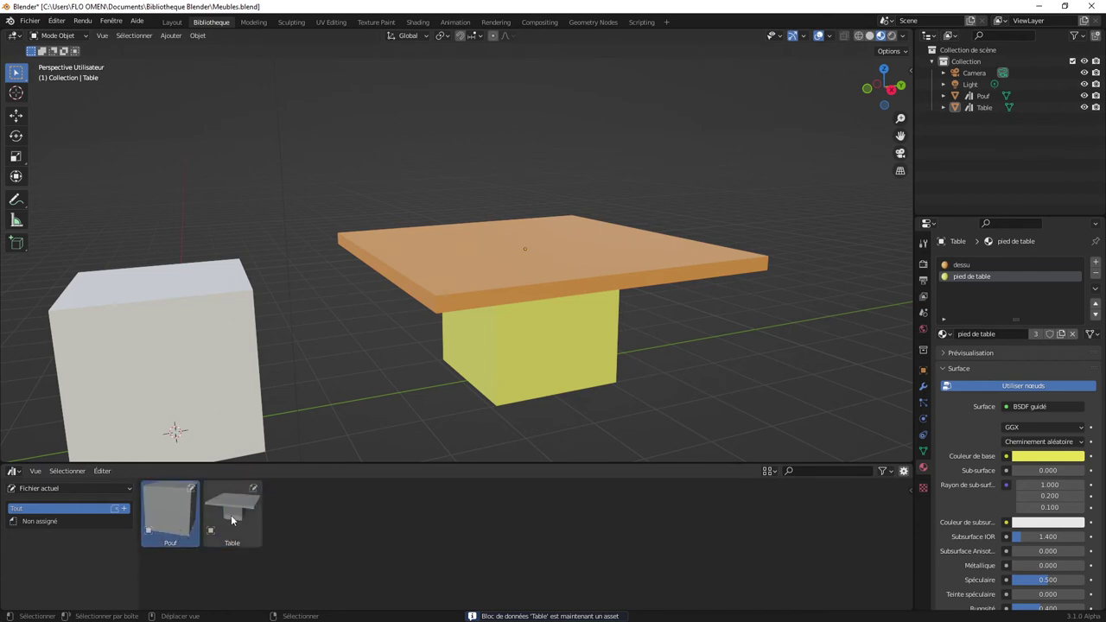
- Add a new asset catalog named 'Tables'
left_click(235, 543)
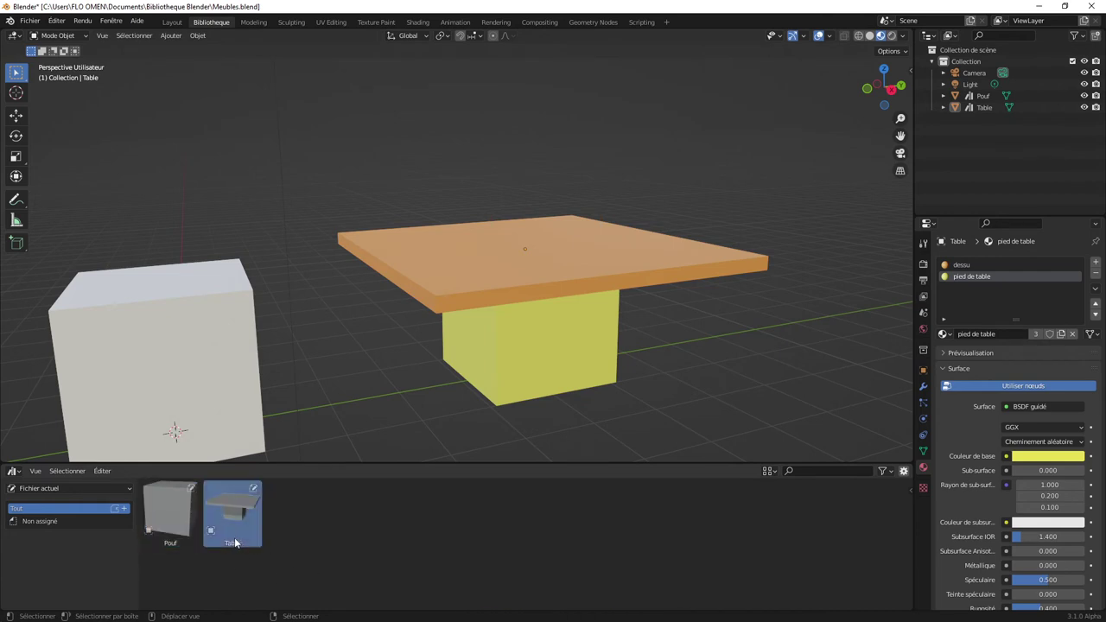
left_click(32, 521)
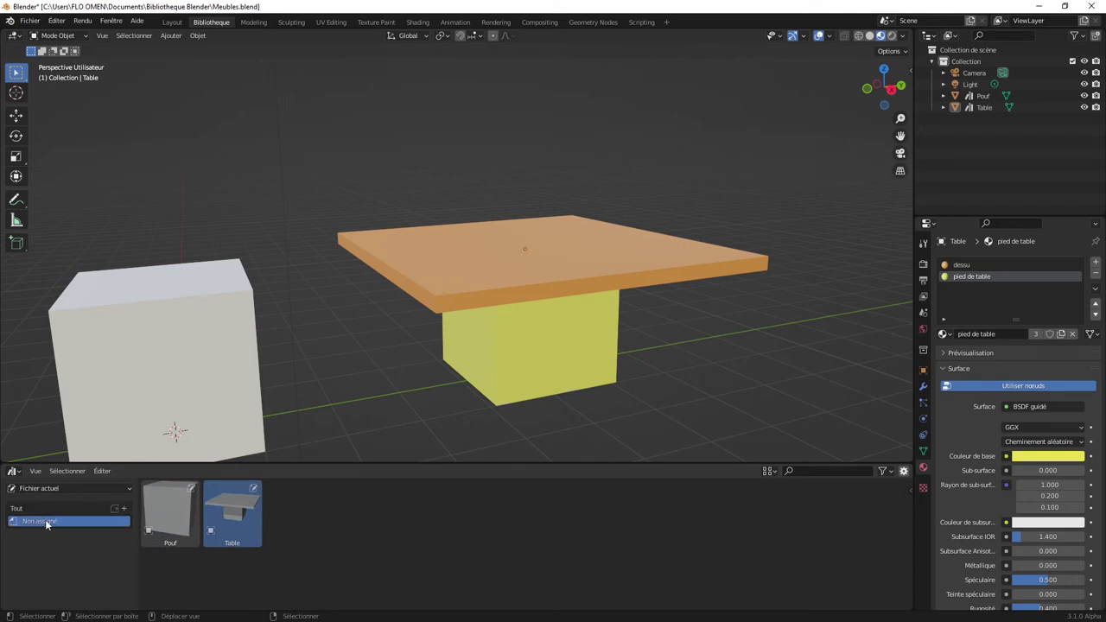
left_click(40, 508)
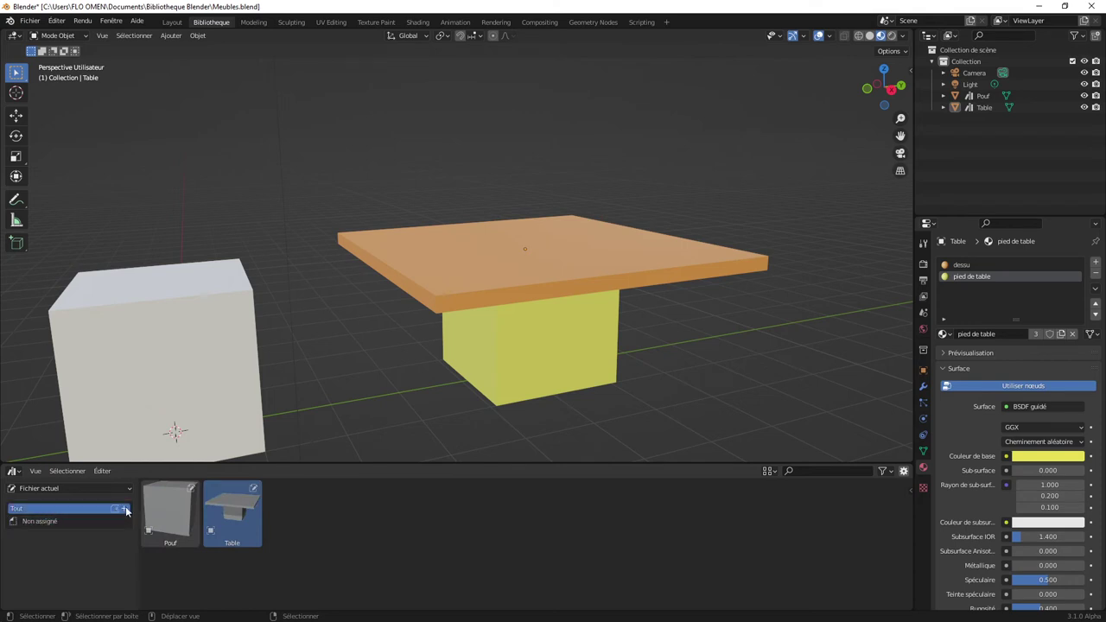
left_click(126, 512)
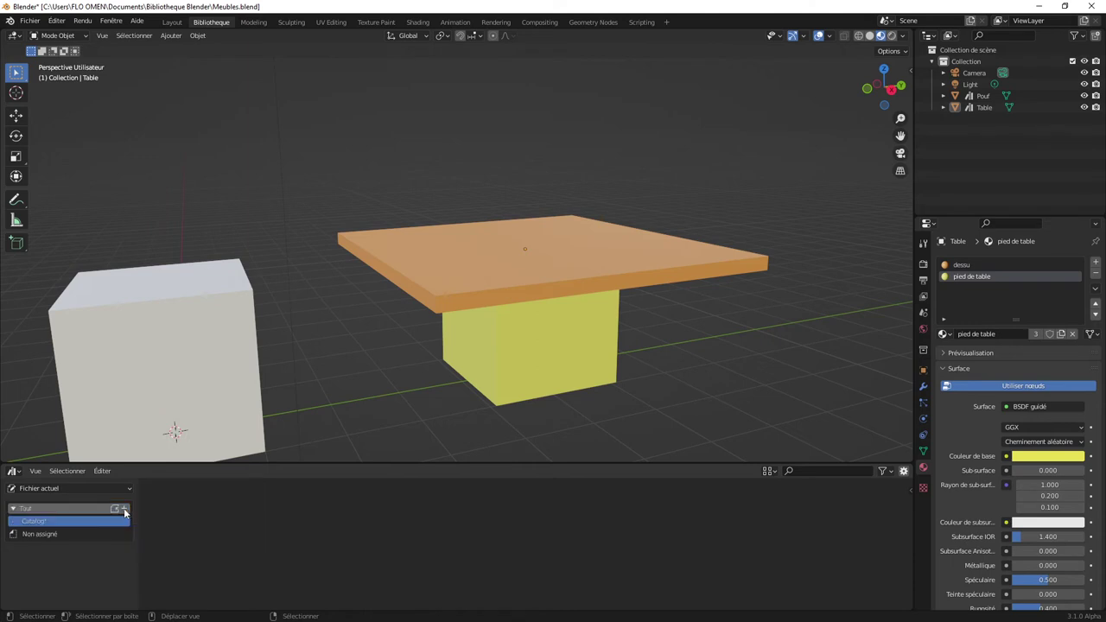
double_click(28, 522)
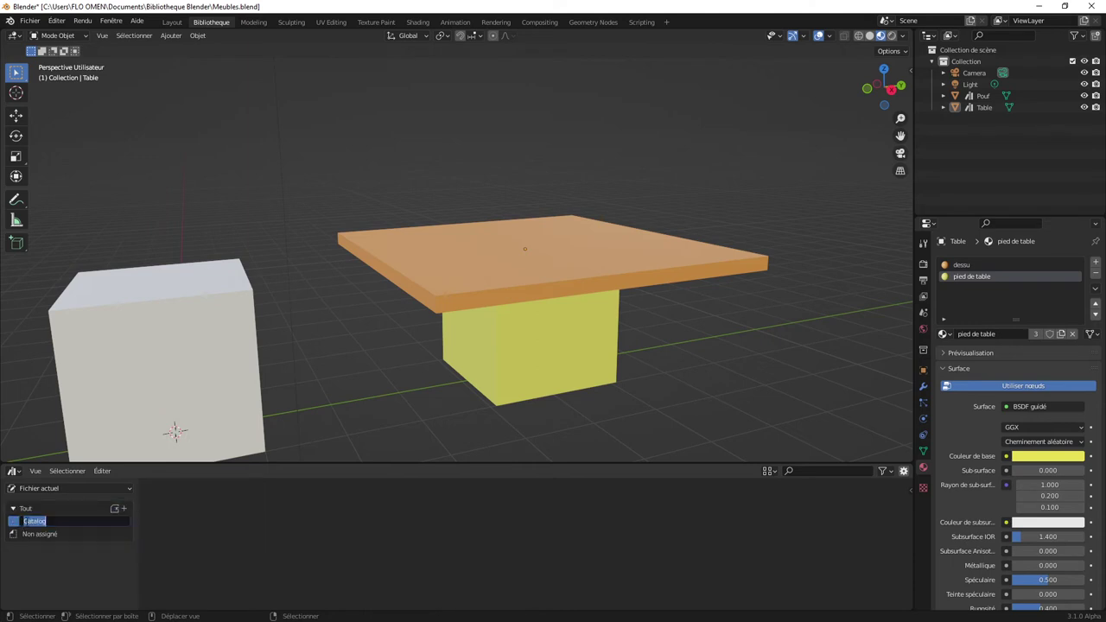
type("Tables")
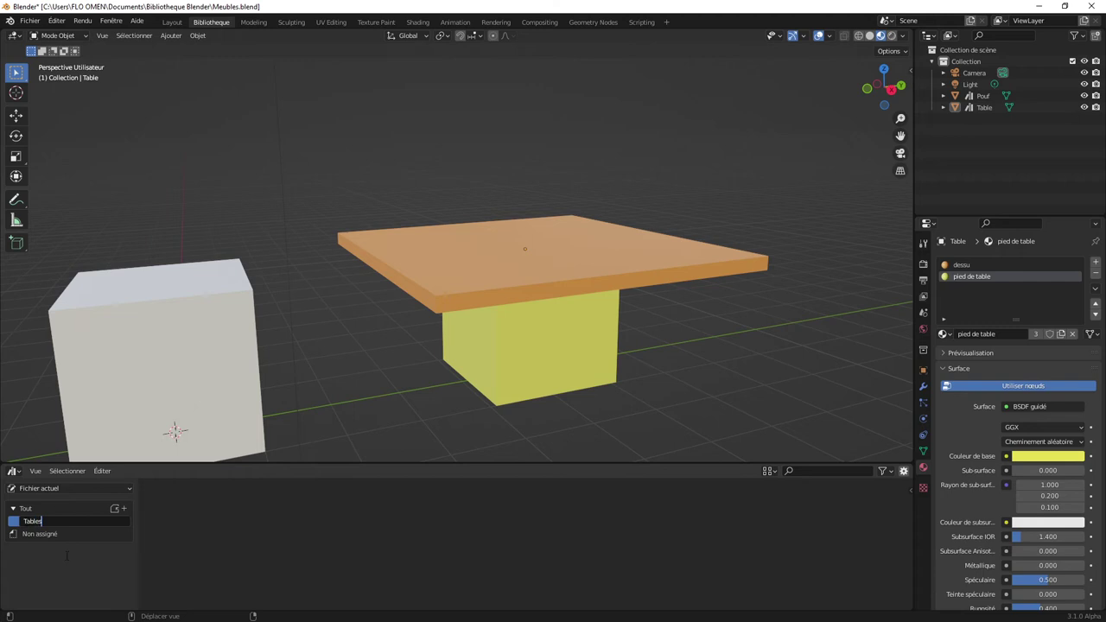
key("Return")
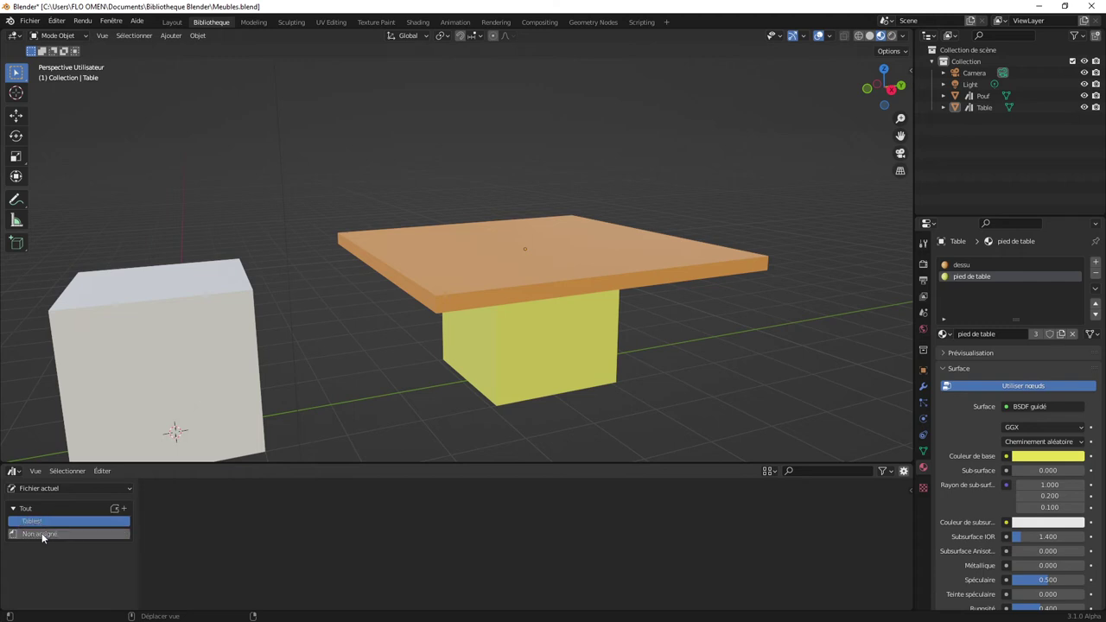
- Add a second asset catalog named 'Chaise'
left_click(41, 535)
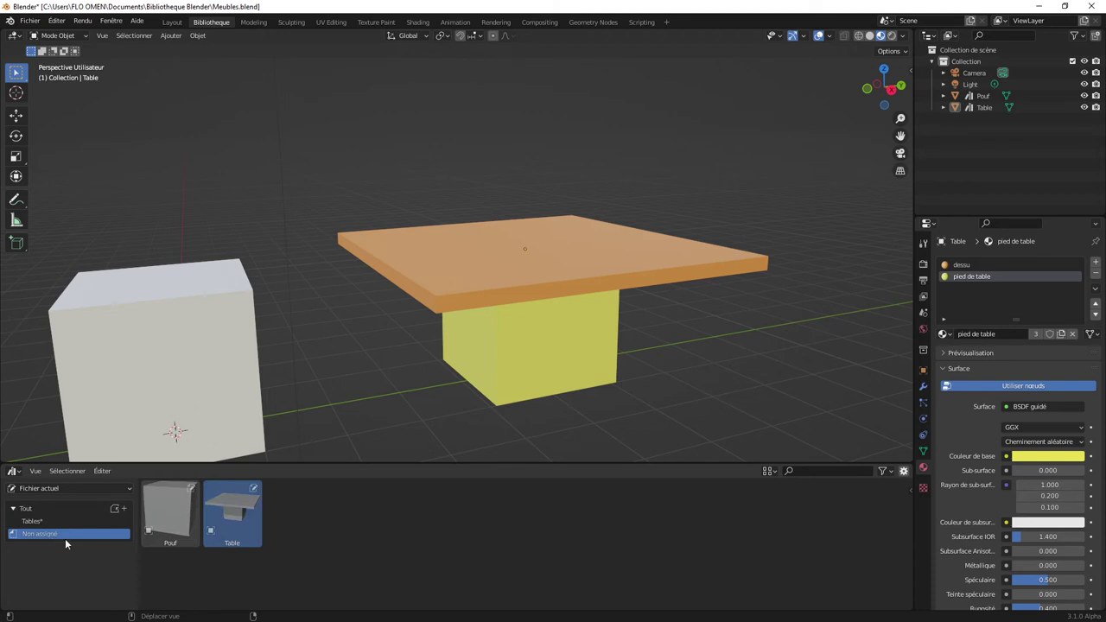
left_click(124, 508)
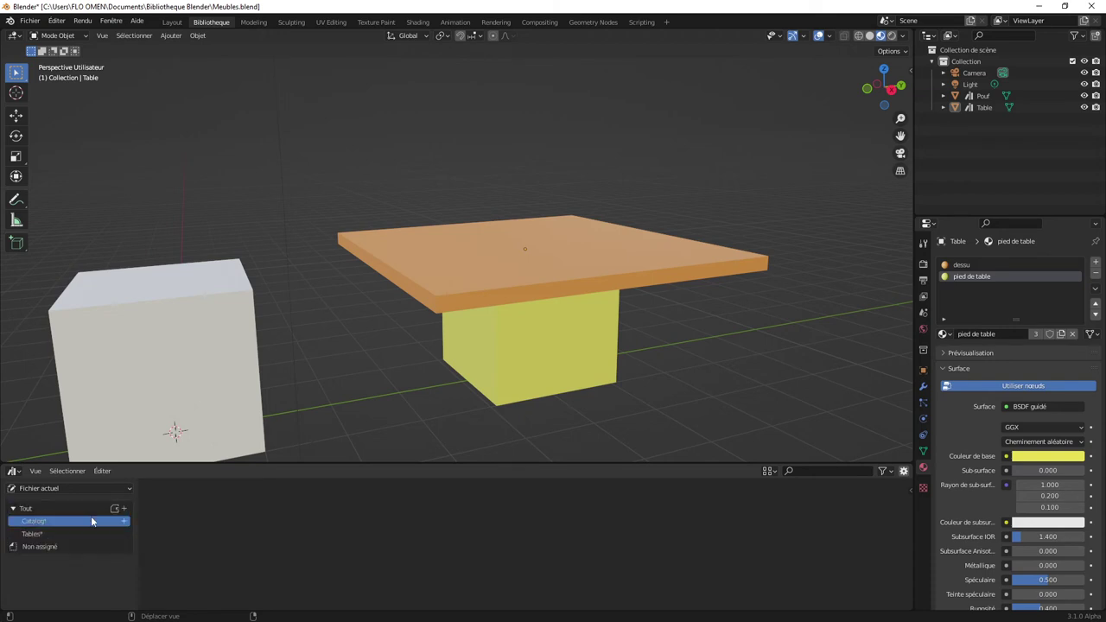
double_click(45, 524)
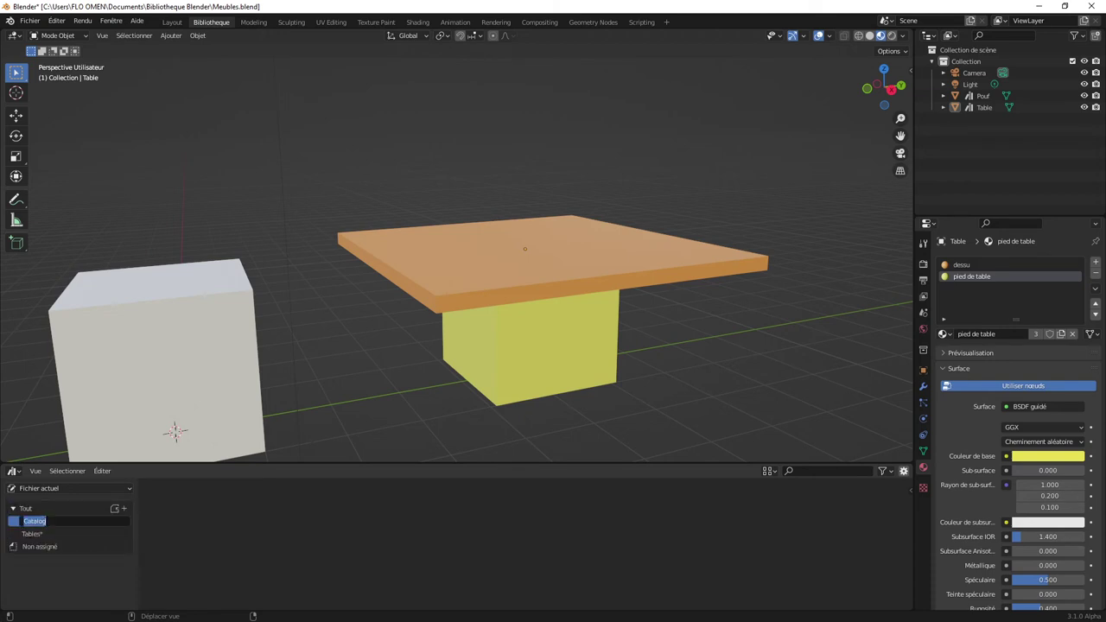
type("Chaise")
key("Return")
- Drag Table into Tables and Pouf into Chaise, then check both catalogs
left_click(39, 546)
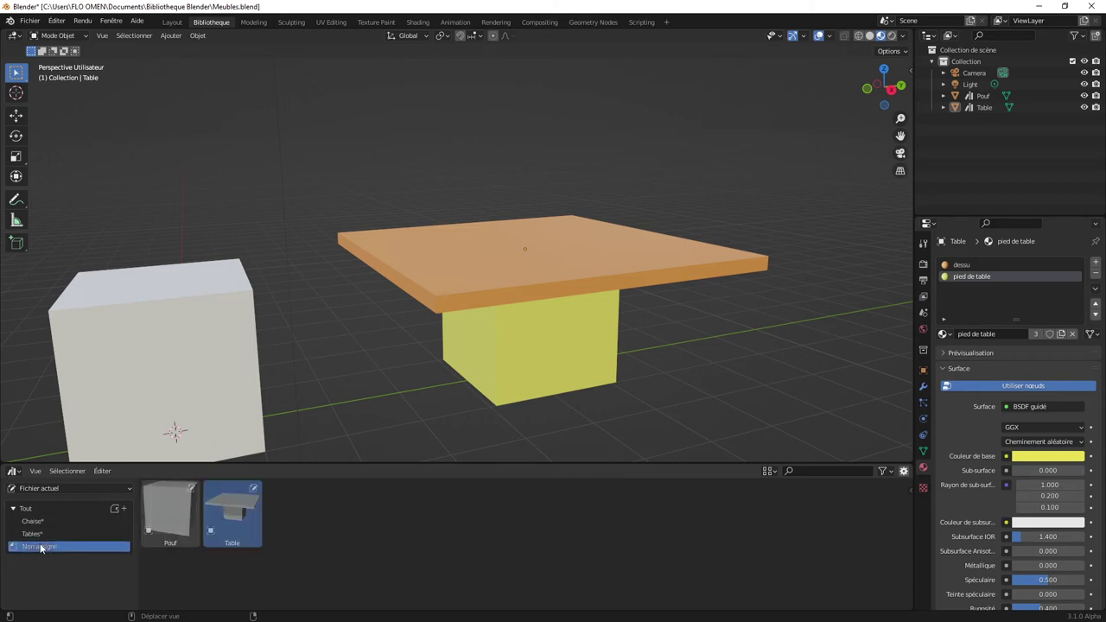
left_click(234, 525)
left_click_drag(234, 524, 35, 534)
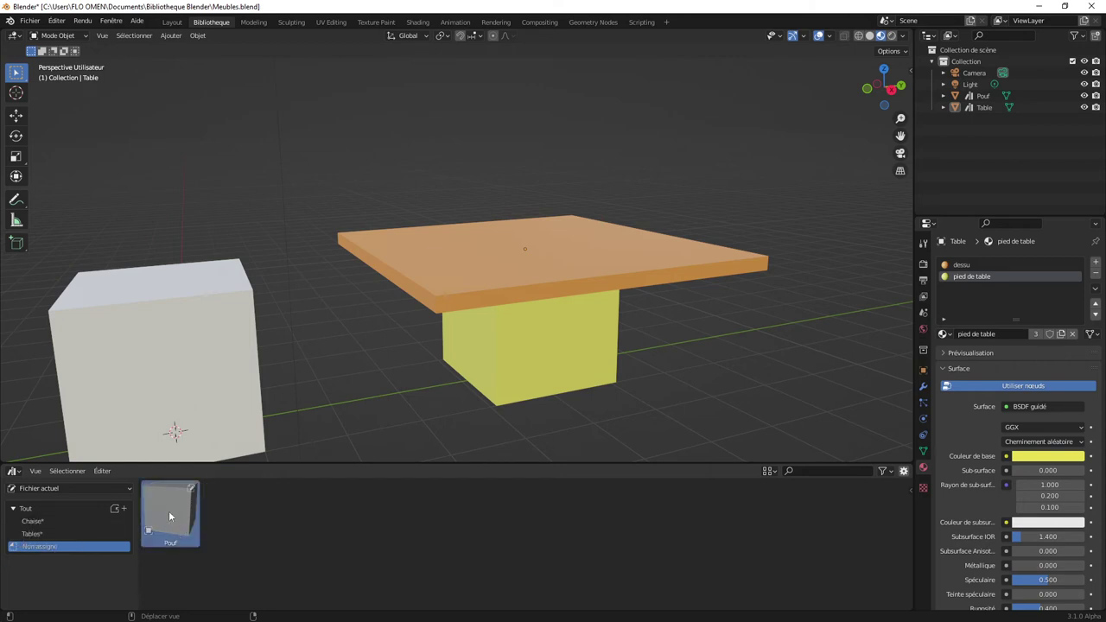
left_click_drag(168, 511, 42, 522)
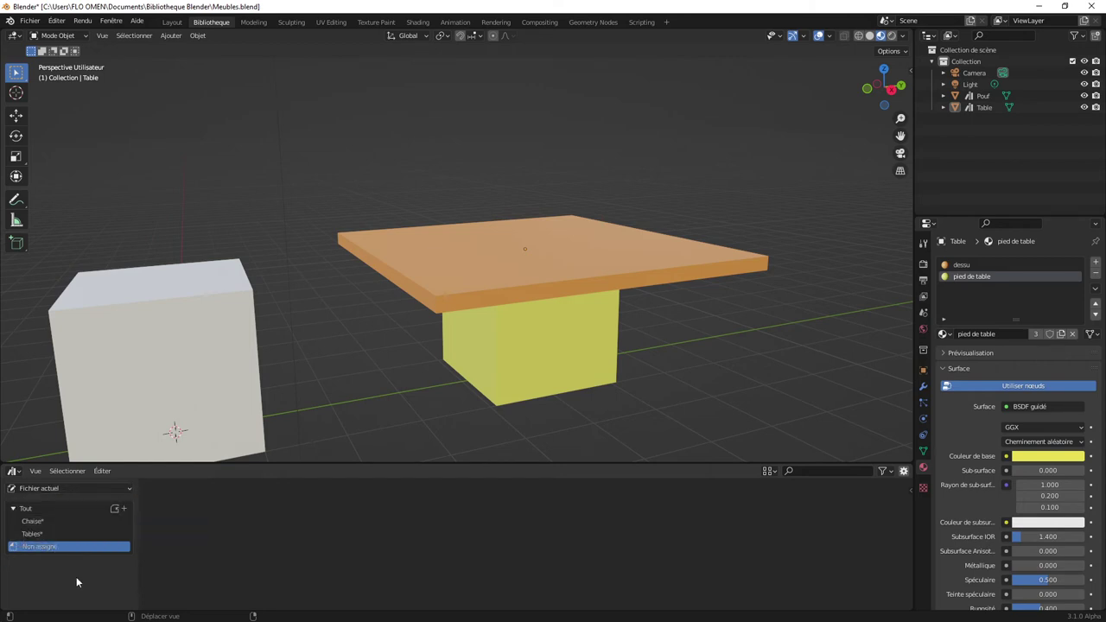
left_click(39, 521)
left_click(40, 534)
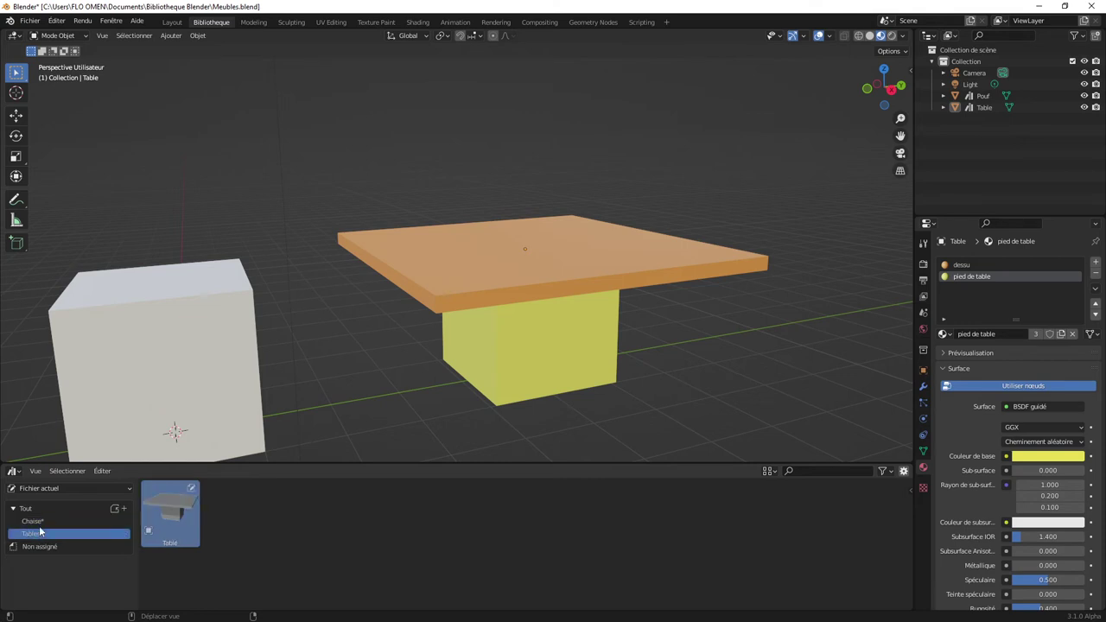
left_click(39, 521)
left_click(39, 534)
left_click(38, 520)
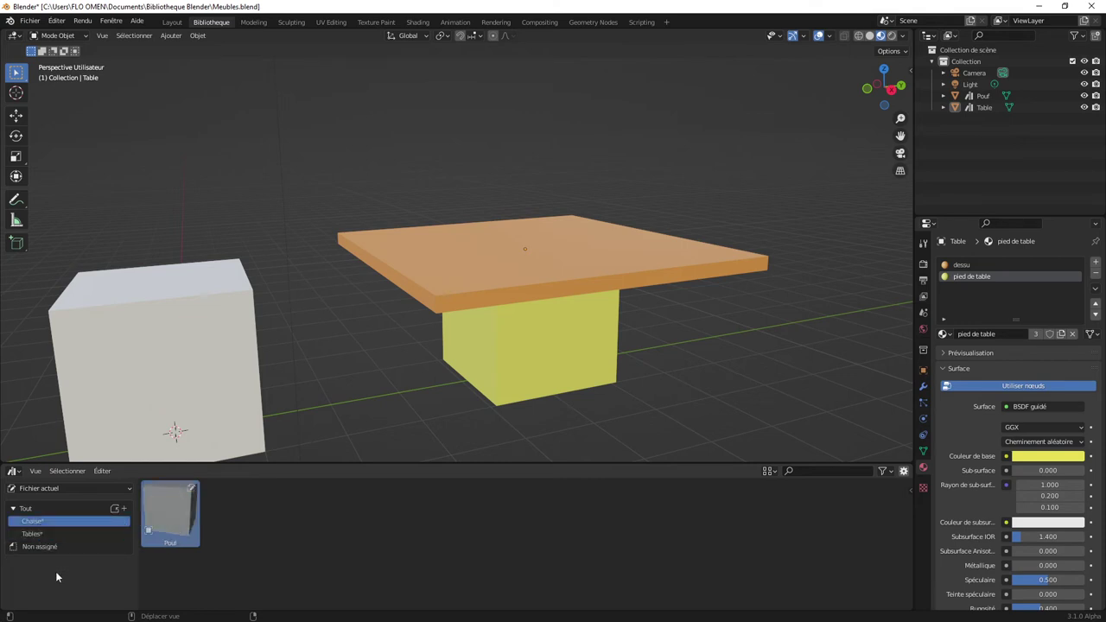
left_click(39, 536)
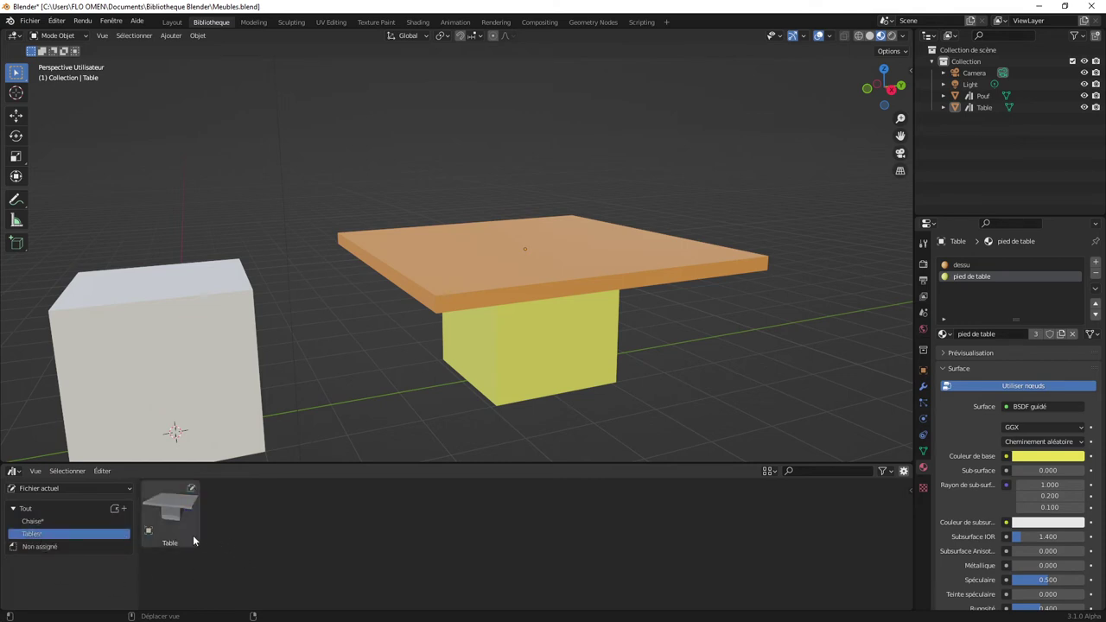
- Drop extra Table and Pouf copies into the scene and undo both with Ctrl+Z
left_click_drag(170, 517, 518, 257)
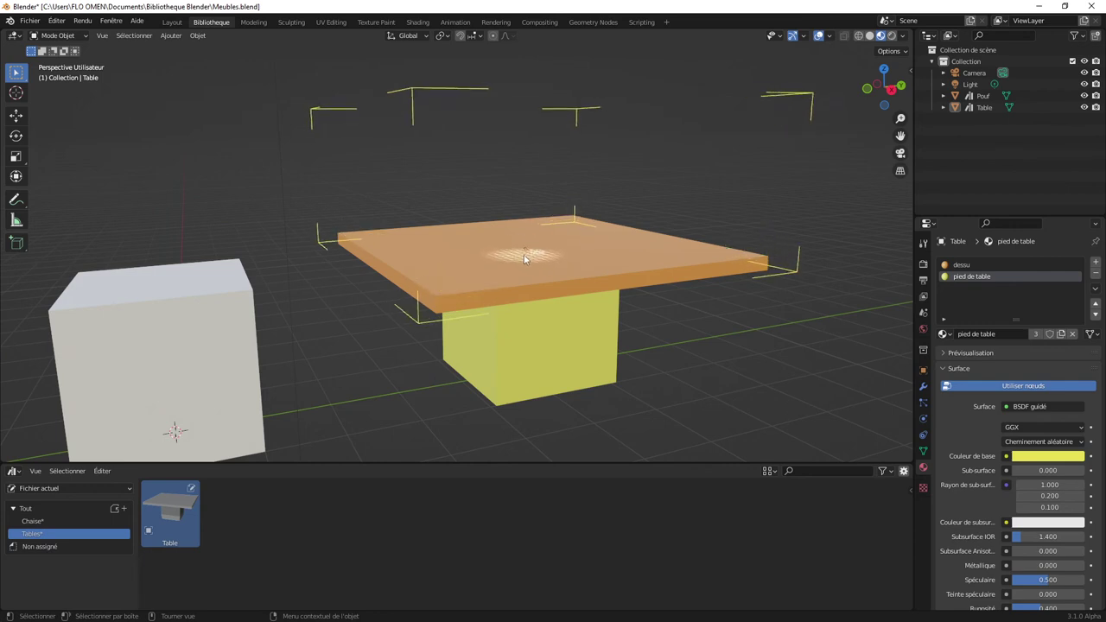
left_click_drag(518, 258, 519, 256)
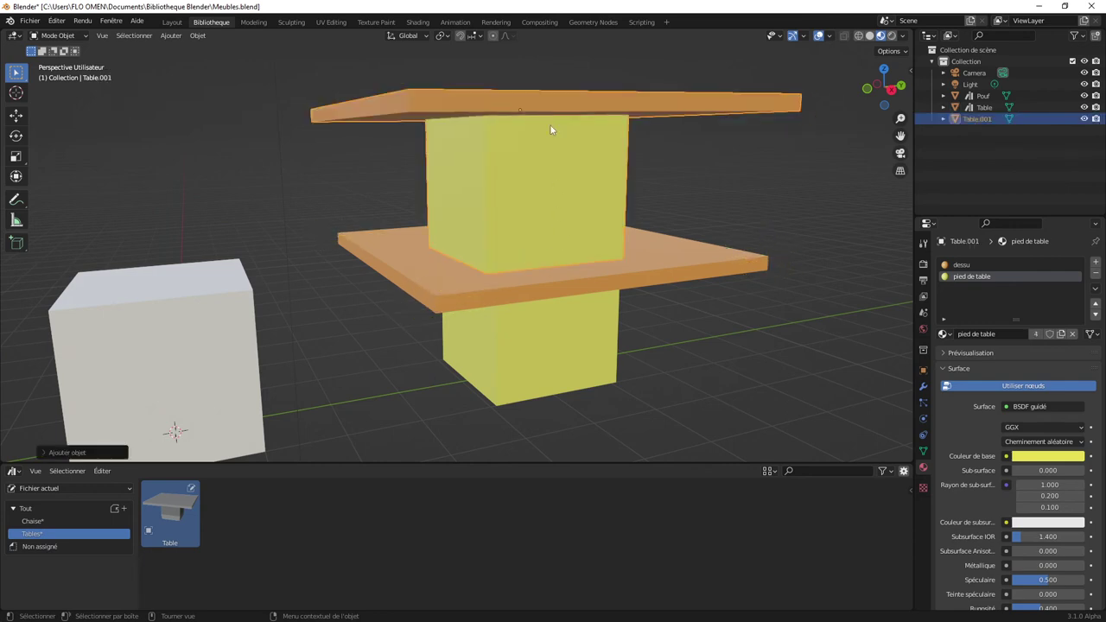
key("ctrl+z")
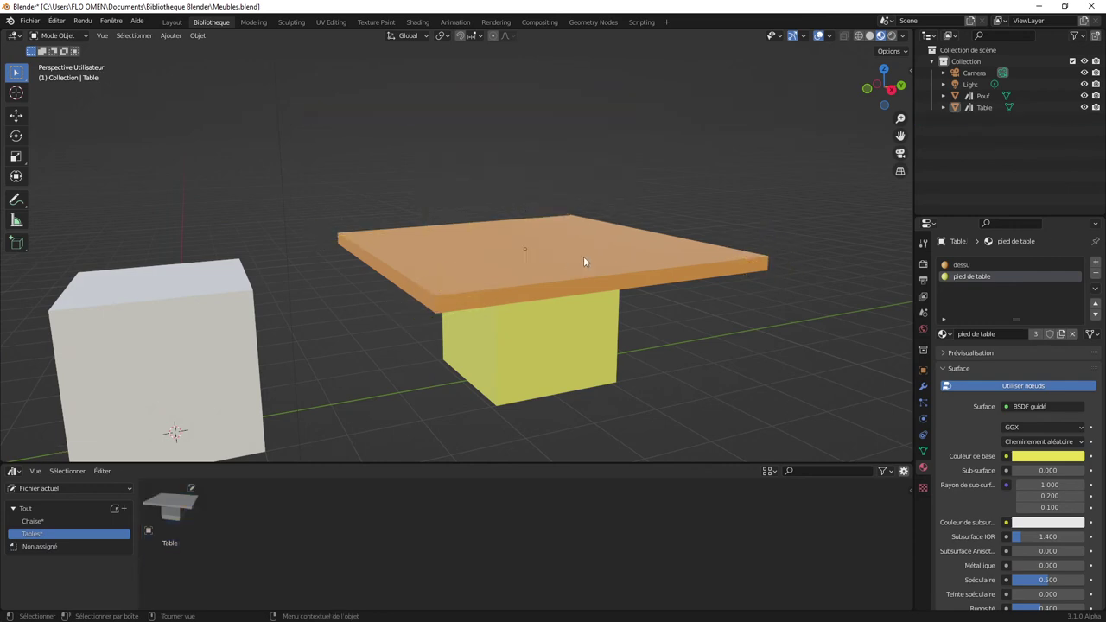
left_click(36, 522)
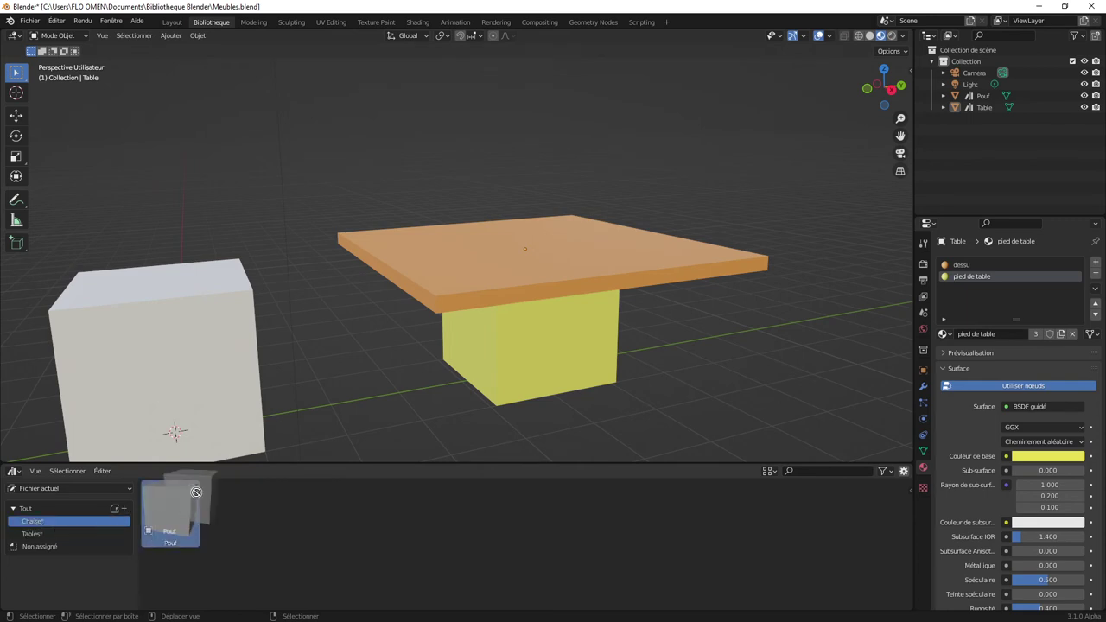
left_click_drag(169, 516, 524, 256)
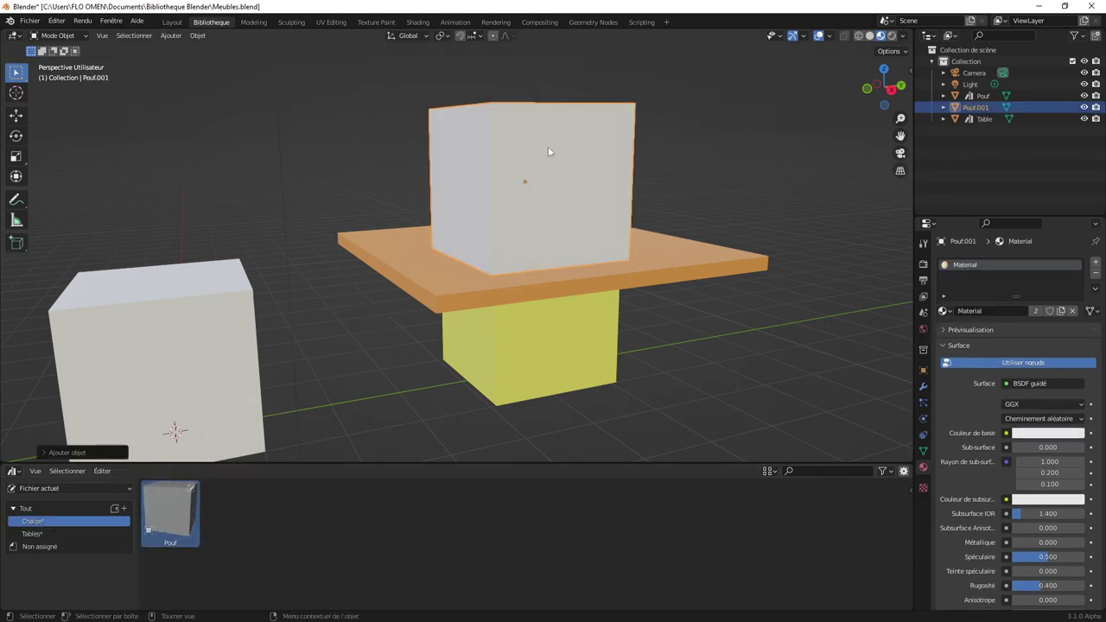
key("ctrl+z")
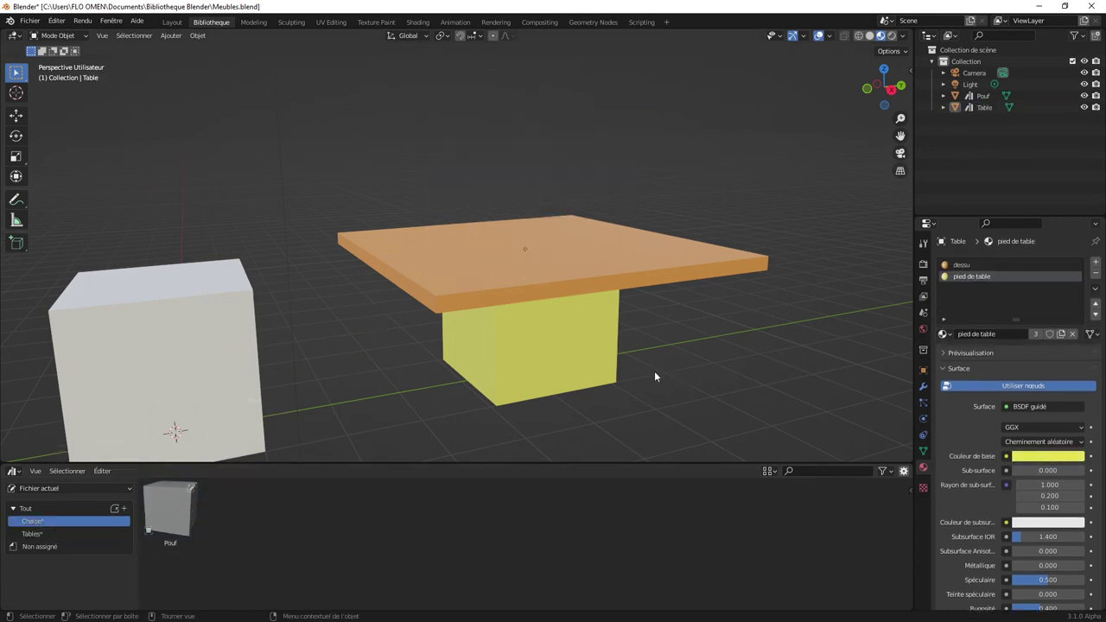
scroll(648, 369, "down", 3)
- Save the current file from the Fichier menu
scroll(625, 366, "up", 2)
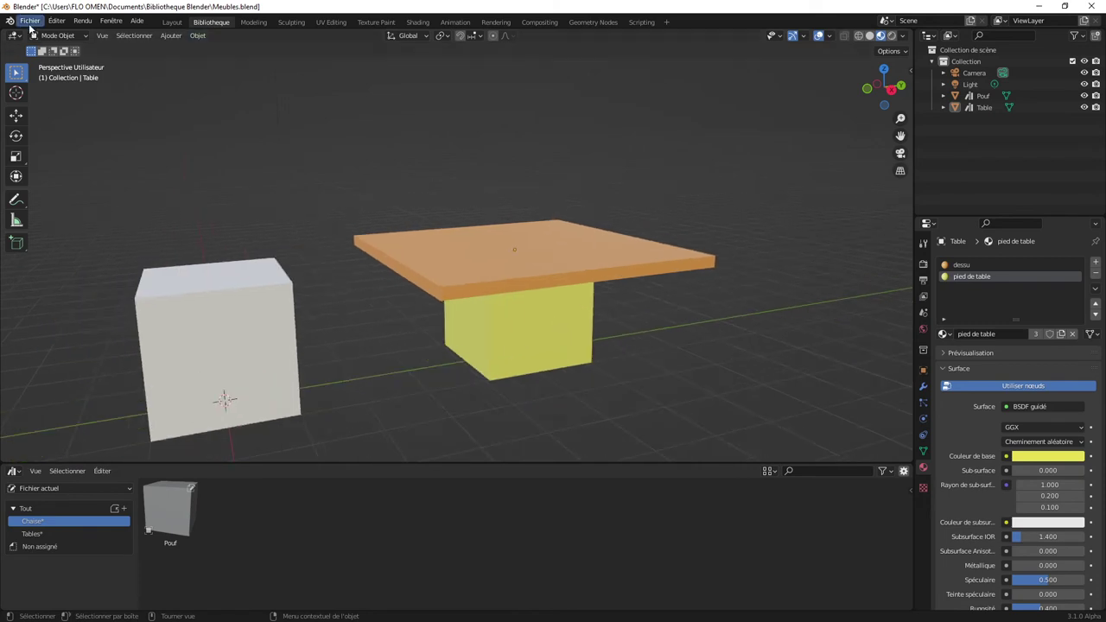
left_click(30, 26)
left_click(47, 99)
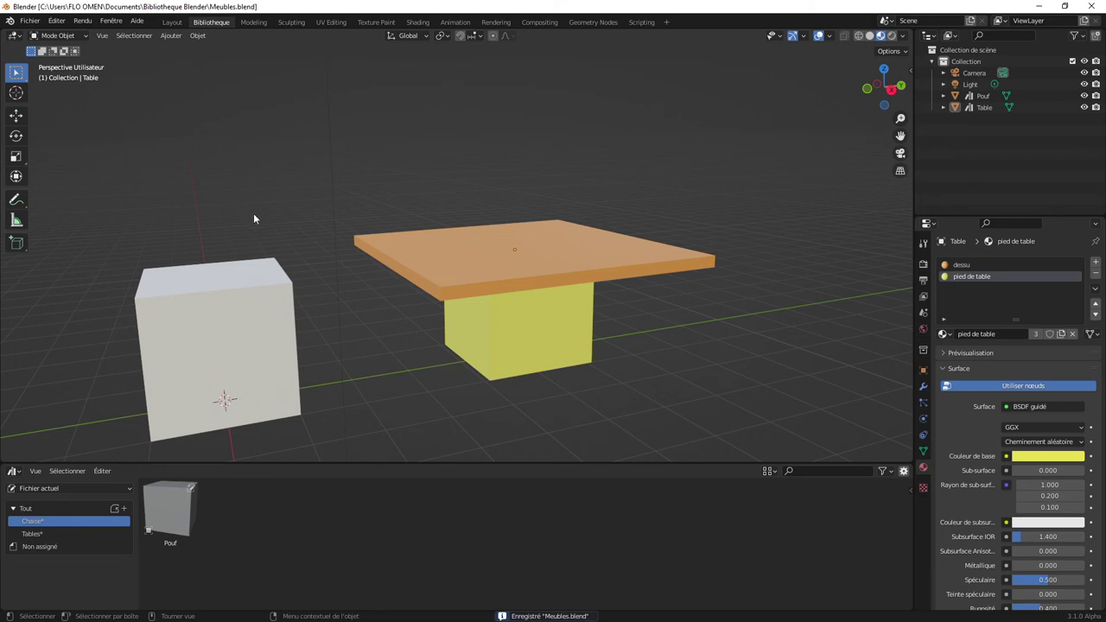
left_click(60, 23)
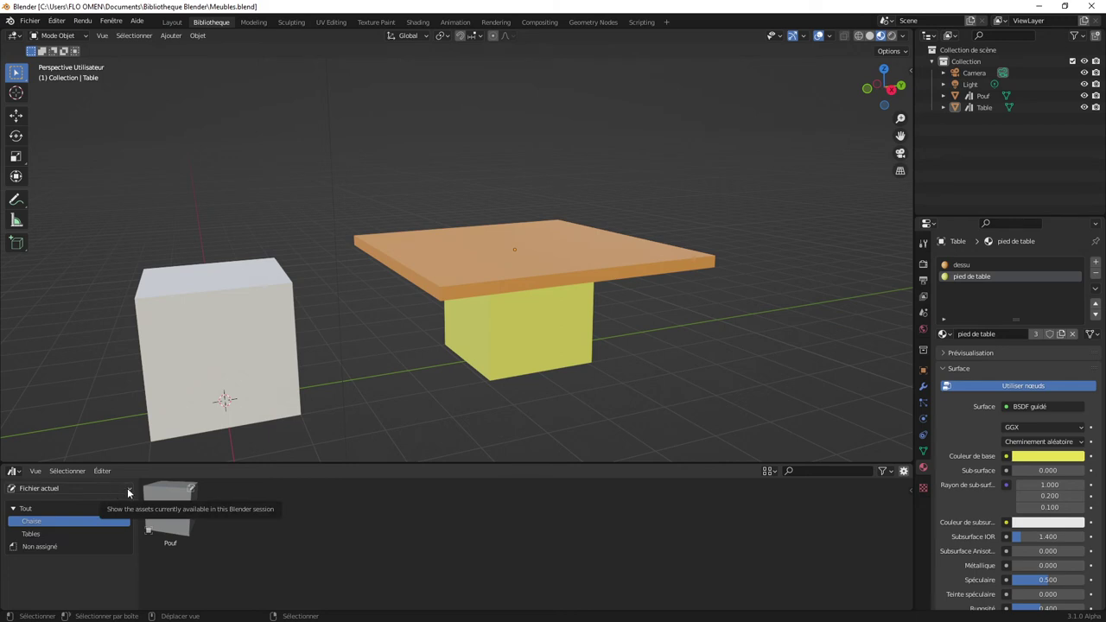
- Save the scene over Meubles.blend in the Bibliothèque Blender folder with Save As
middle_click_drag(345, 320, 354, 325)
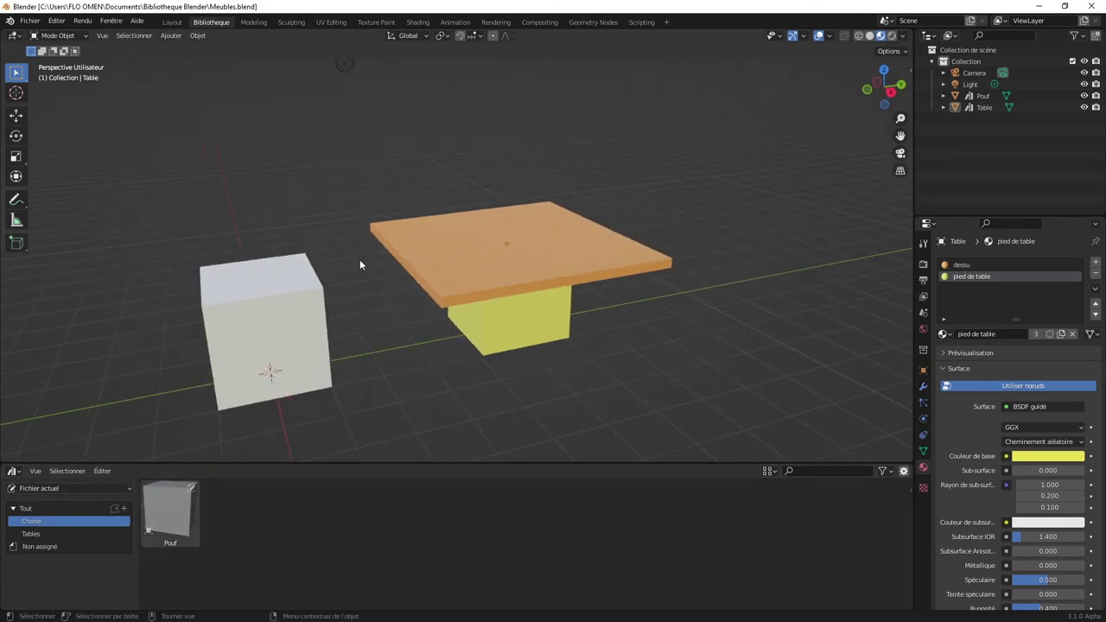
middle_click_drag(427, 252, 419, 243)
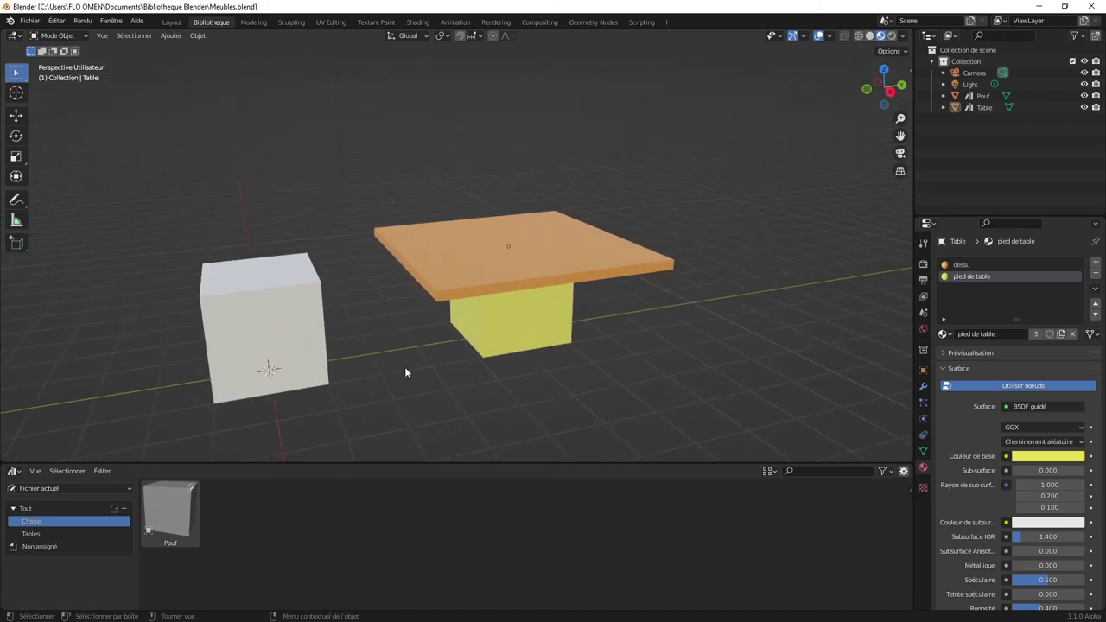
left_click(30, 20)
left_click(61, 108)
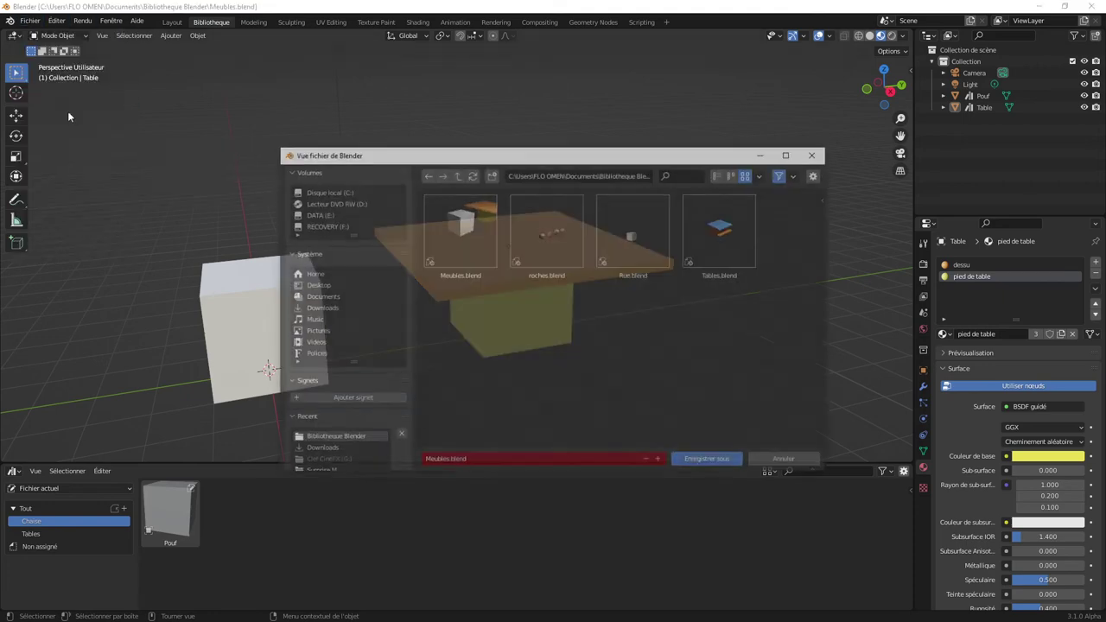
left_click(456, 251)
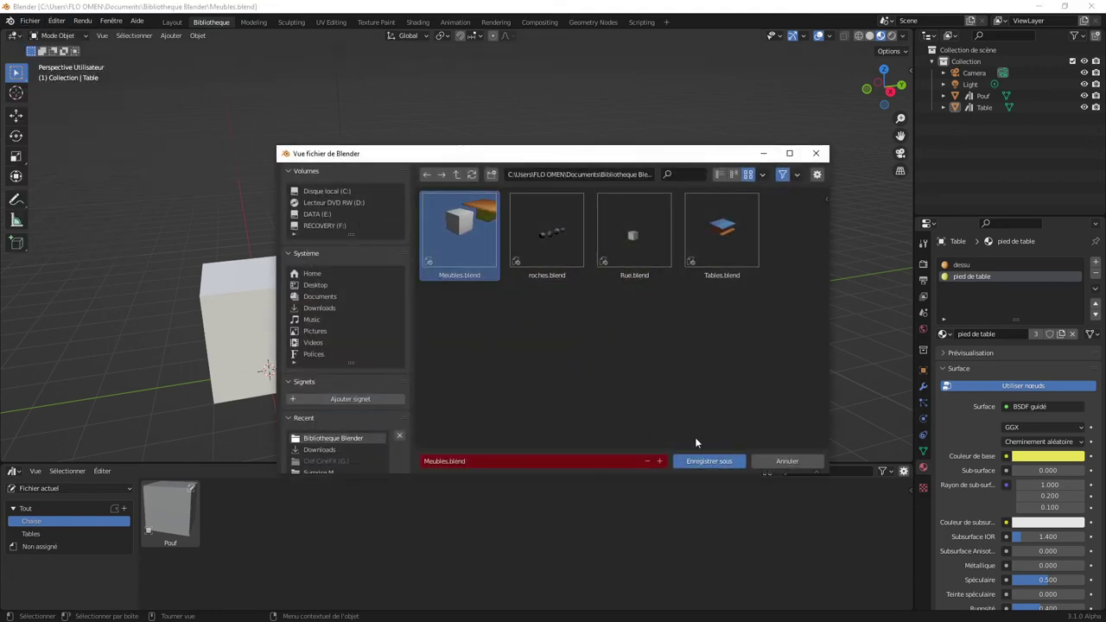
left_click(709, 458)
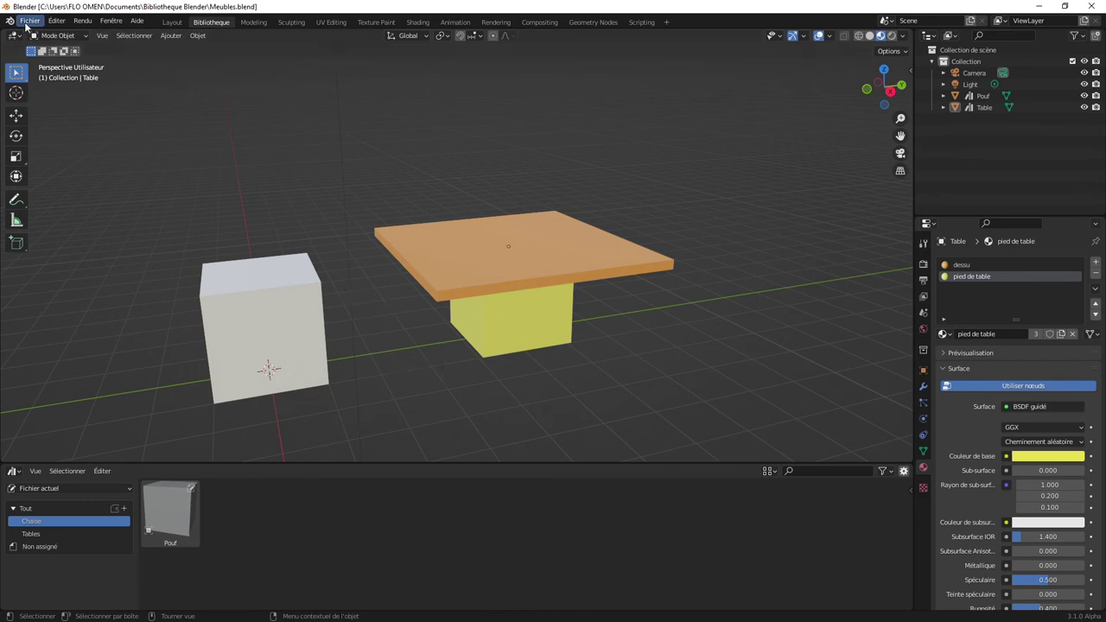
- In Preferences > File Paths, rename the User Library asset library to 'Meubles'
left_click(56, 20)
left_click(80, 185)
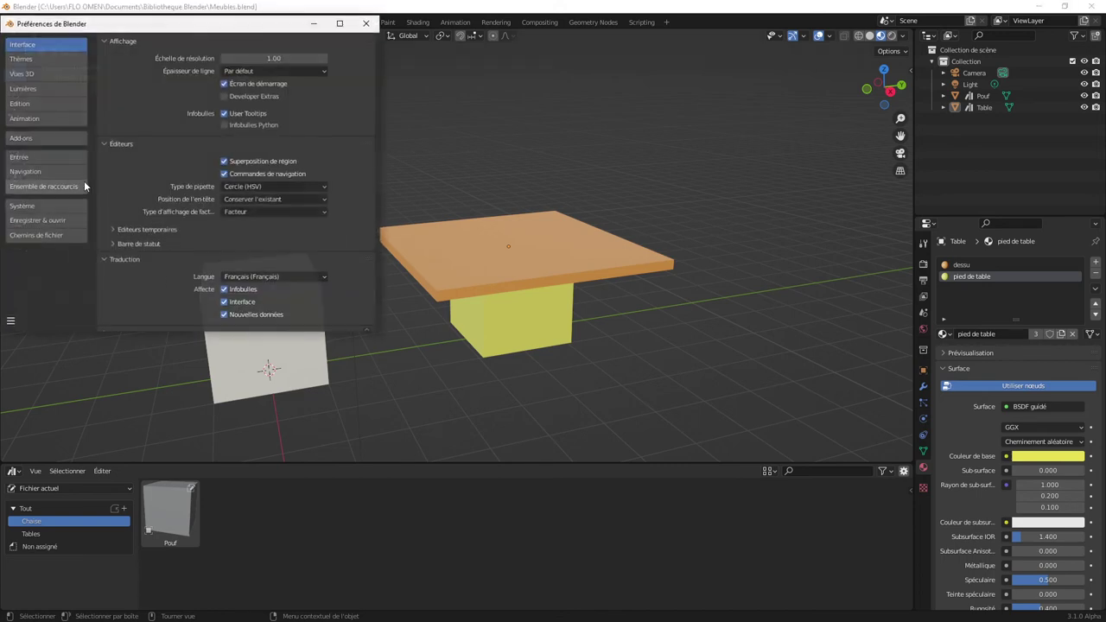
left_click(30, 235)
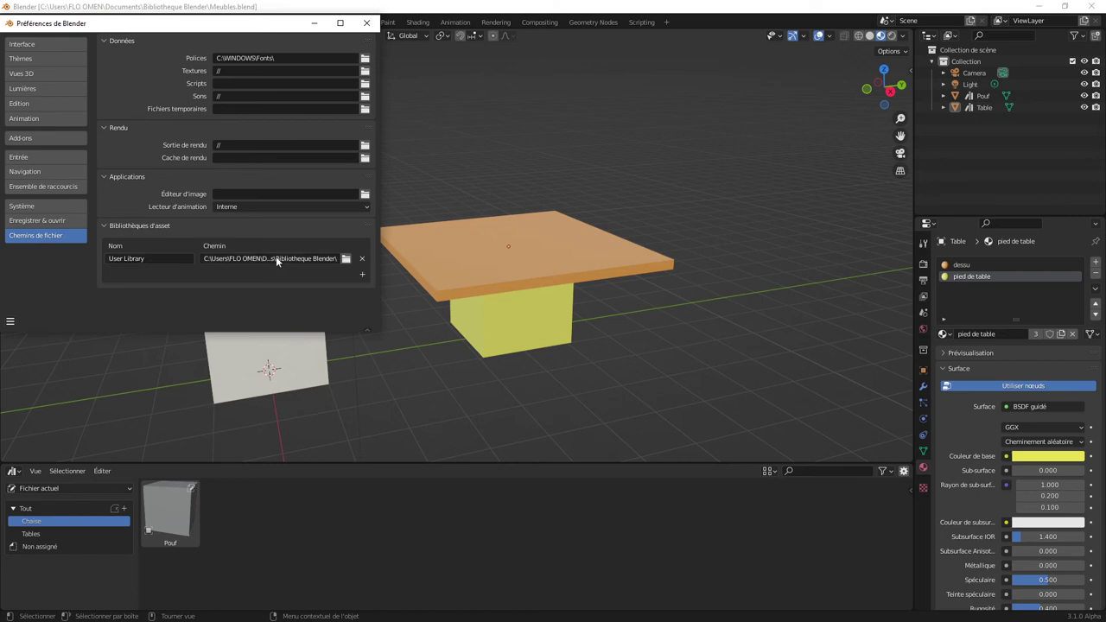
left_click(144, 262)
type("Meu")
type("bles")
- Confirm the Meubles library path points to the Bibliothèque Blender folder
left_click(345, 258)
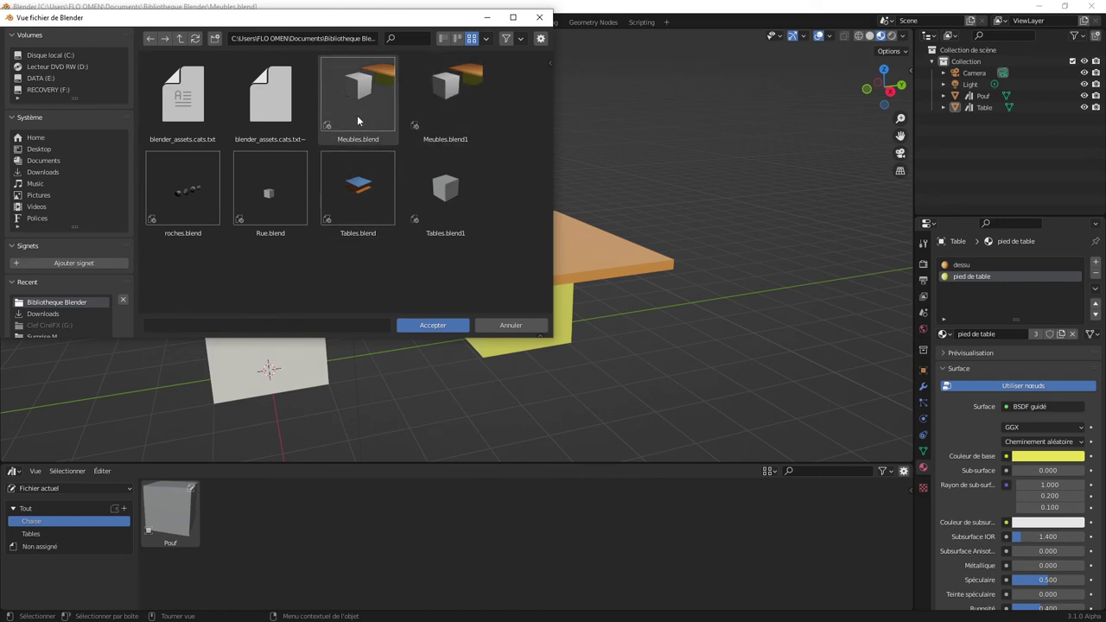
left_click(426, 326)
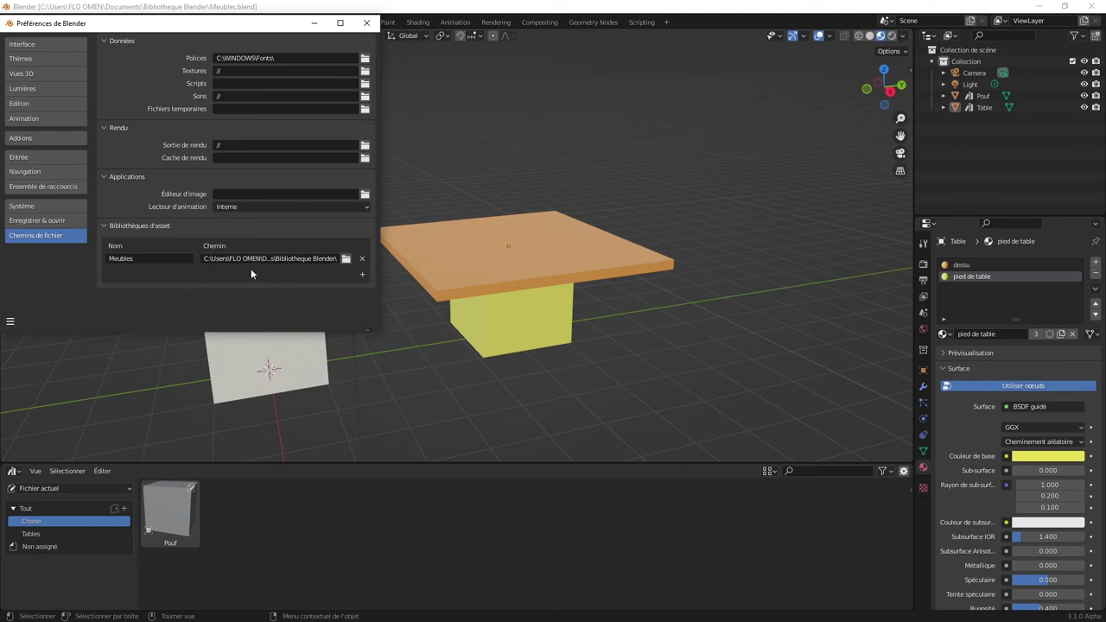
left_click(347, 258)
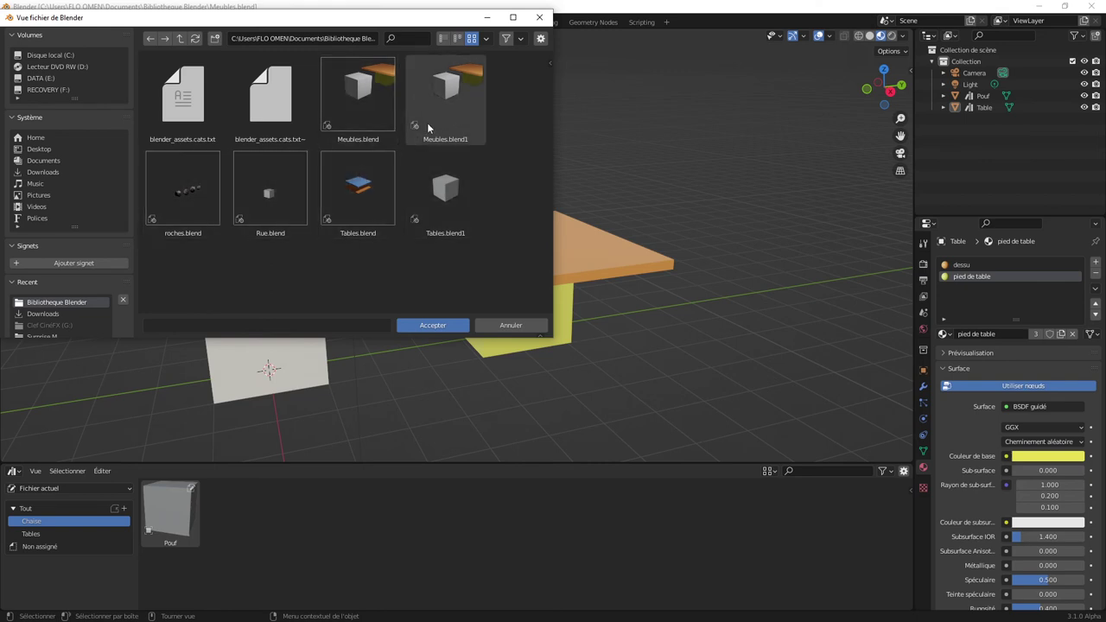
left_click(537, 20)
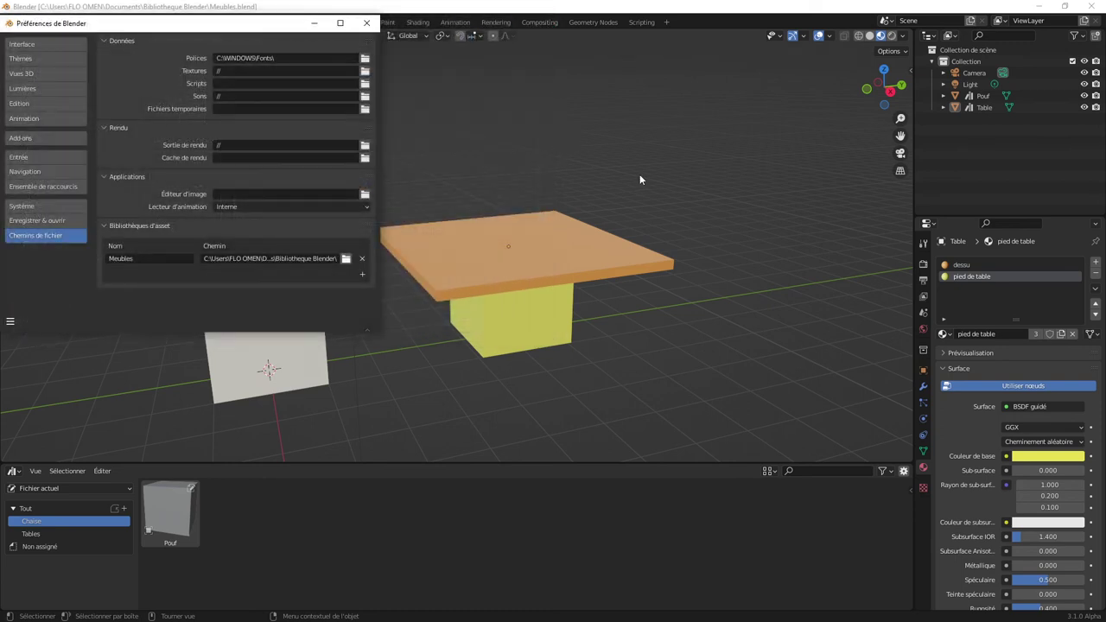
- Close Preferences and cycle the selection through Pouf, Table, Light and Camera
left_click(366, 22)
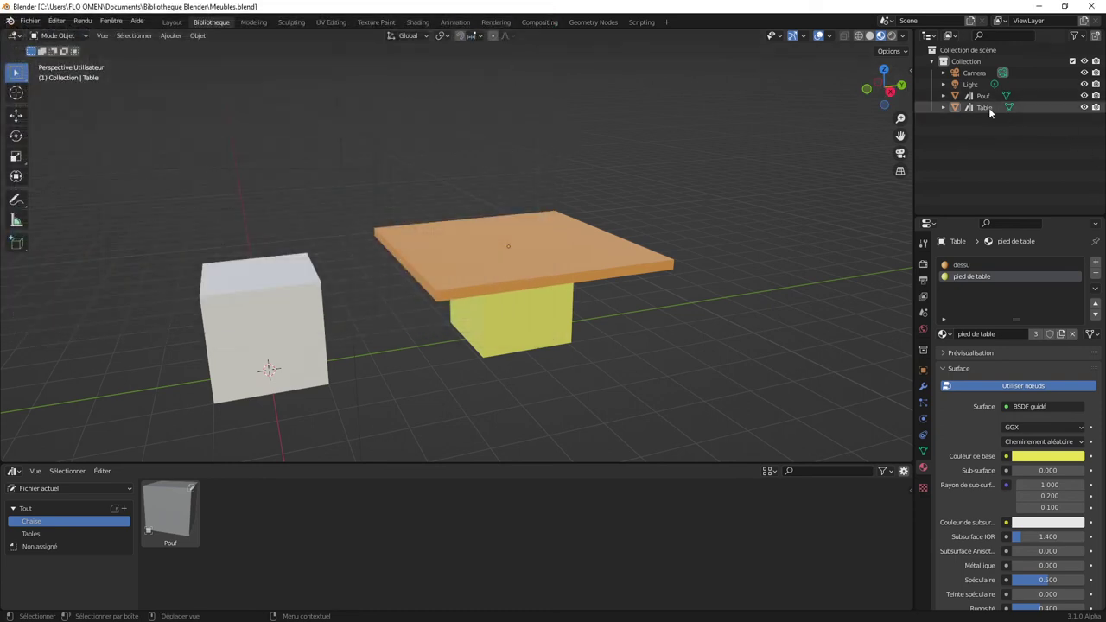
key("Up")
key("Down")
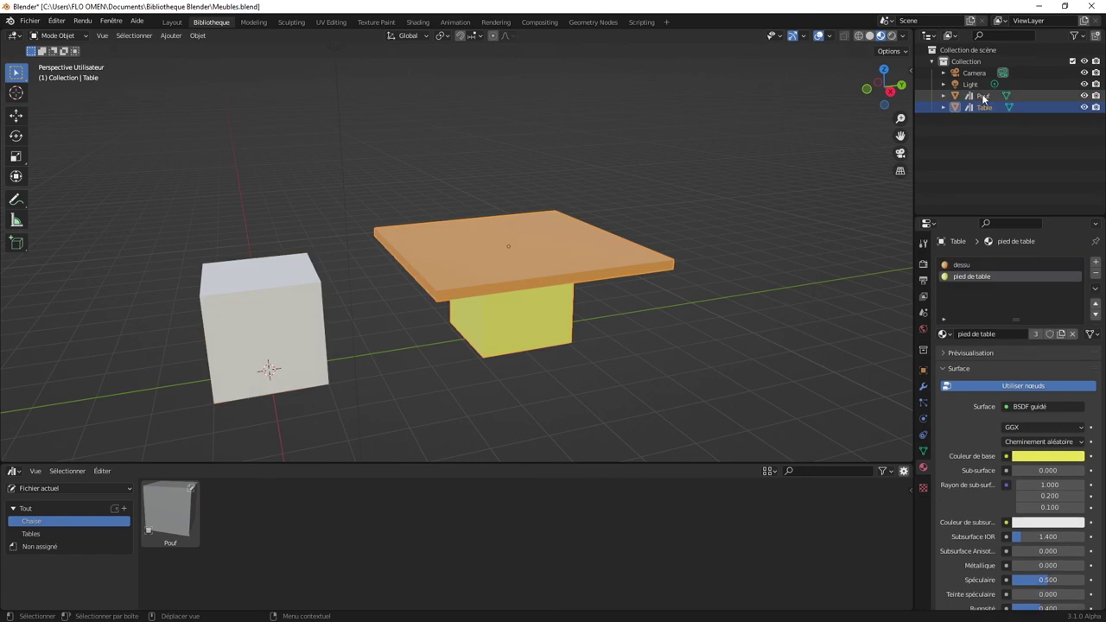
key("Up")
key("Down")
key("Up")
key("Up")
key("Up")
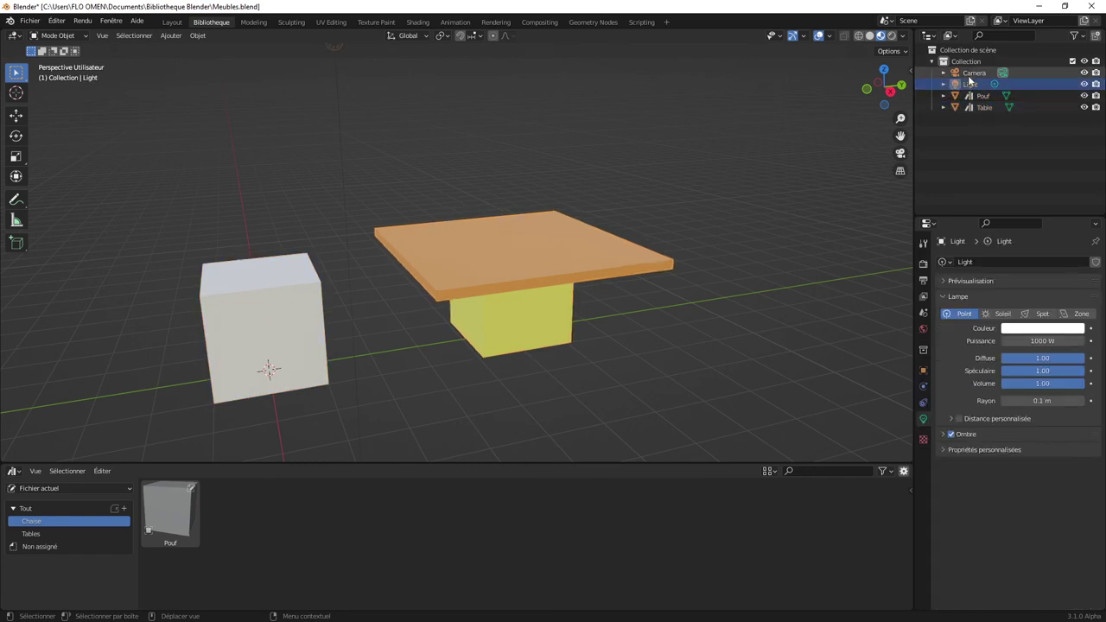
key("Down")
left_click(982, 158)
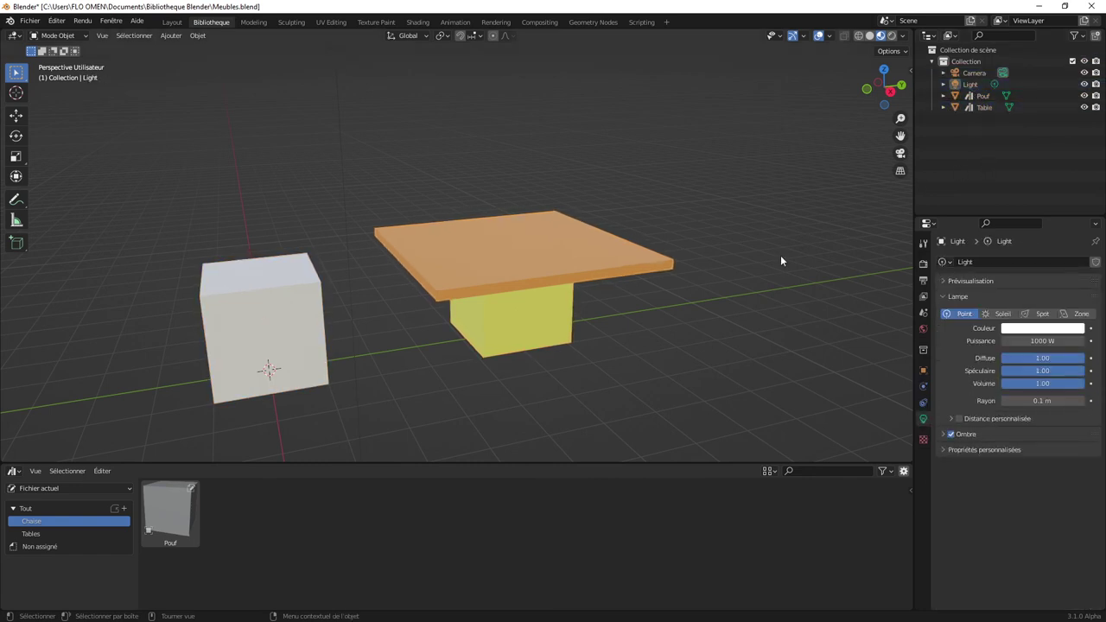
- Start a new General file, saving the furniture file when prompted
left_click(29, 20)
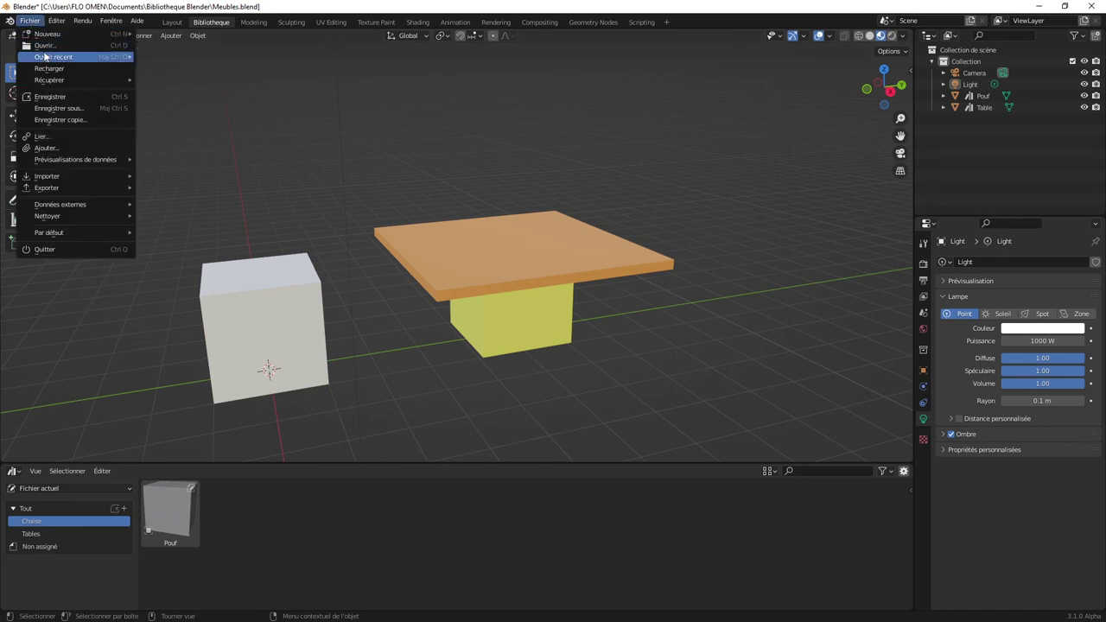
mouse_move(48, 33)
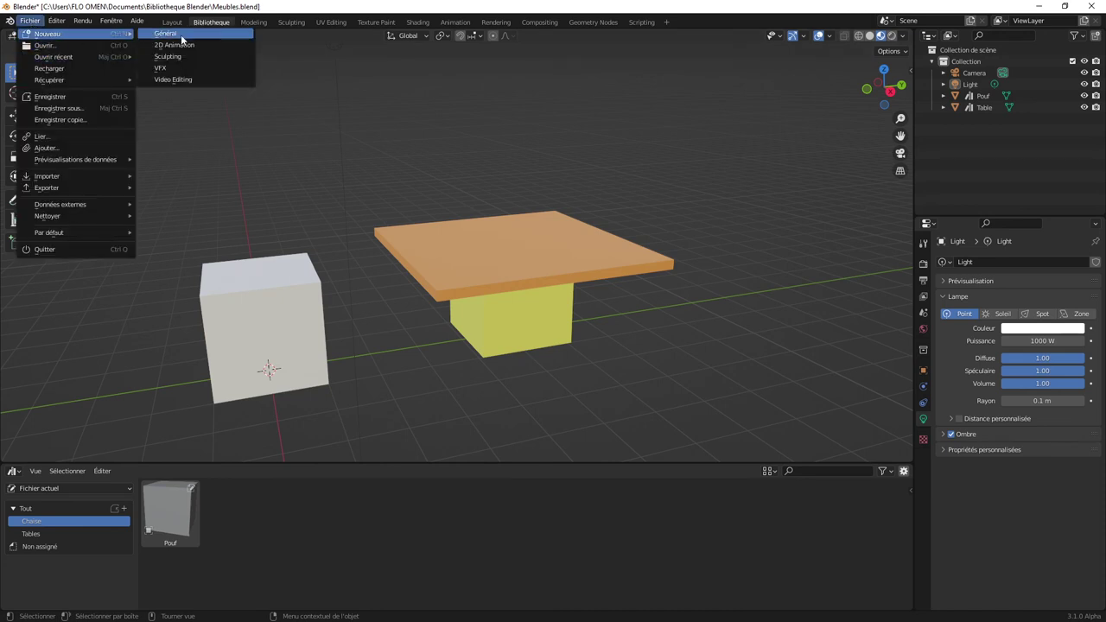
left_click(184, 40)
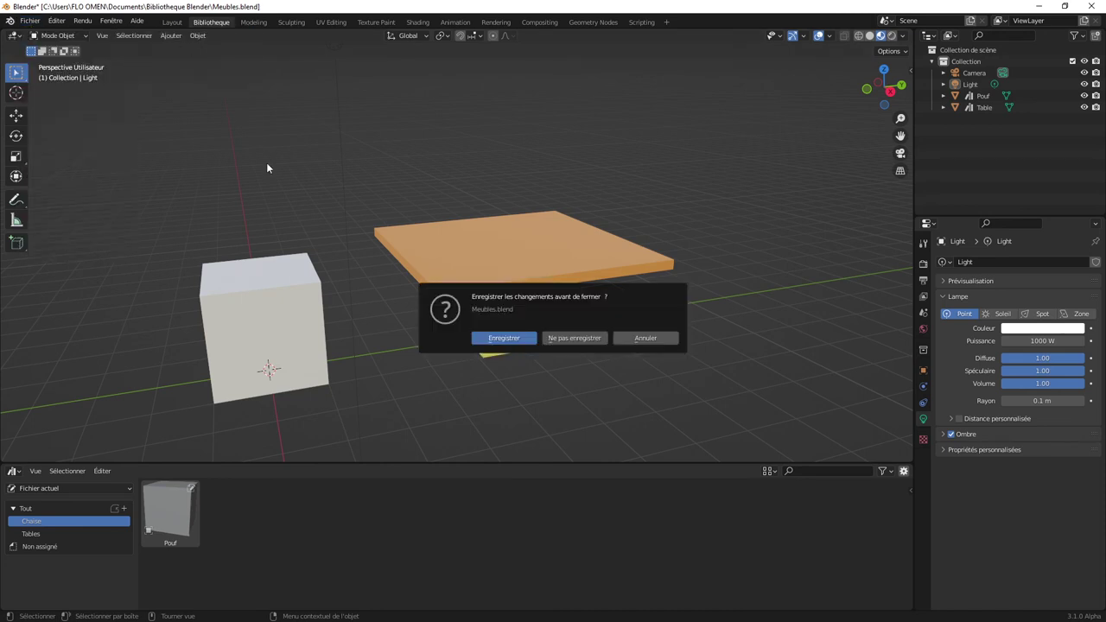
left_click(533, 338)
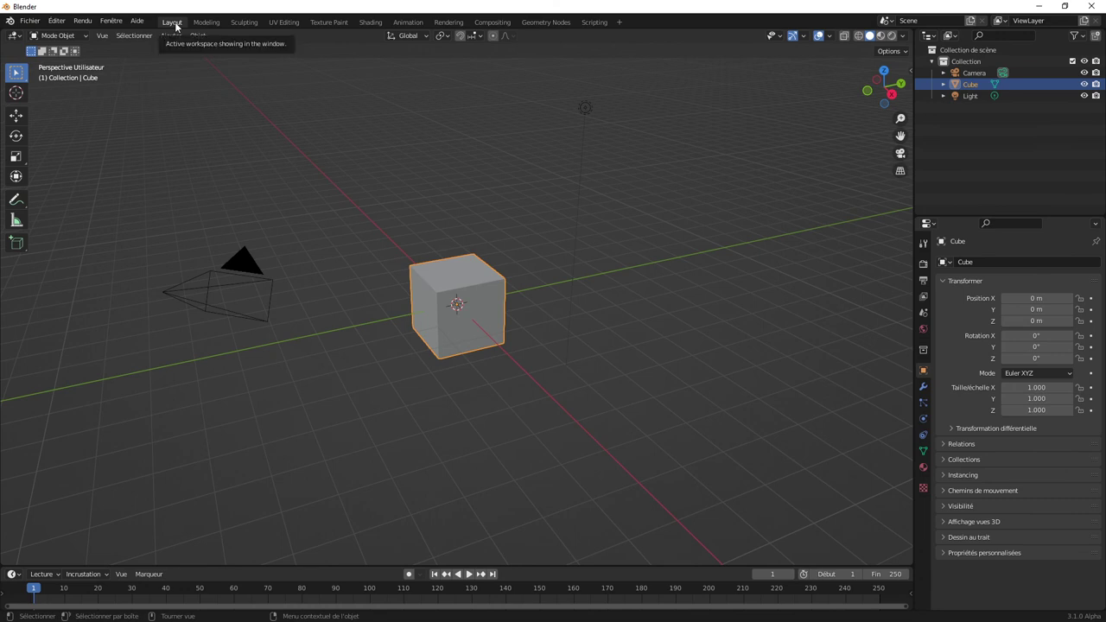
- Duplicate the Layout workspace, rename the copy 'Bibliothèque', and deselect the default cube
right_click(172, 24)
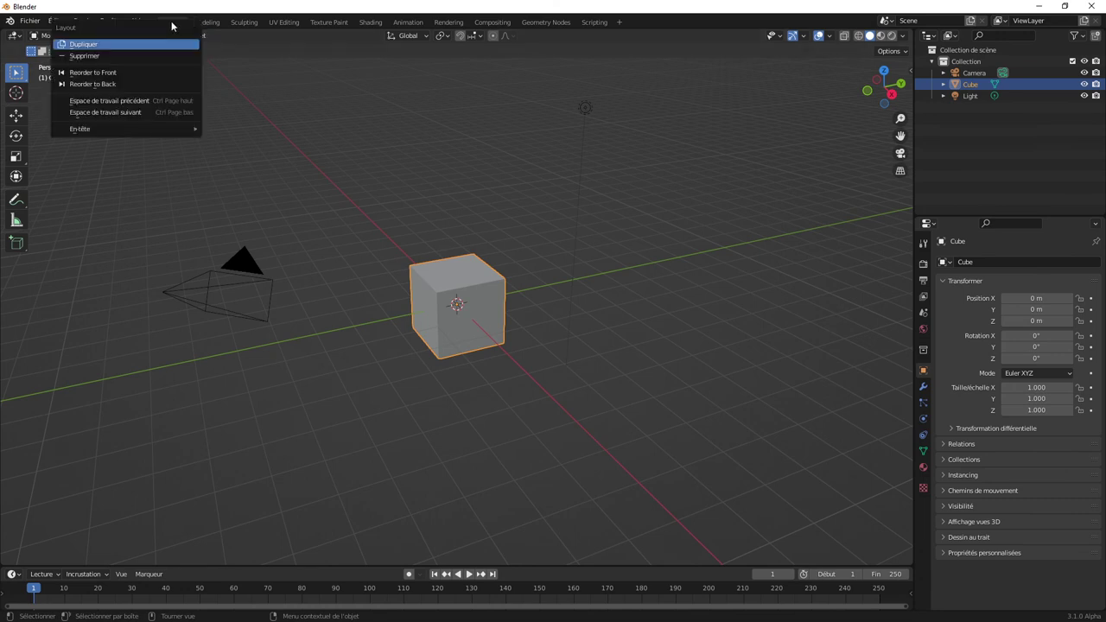
key("Escape")
right_click(175, 25)
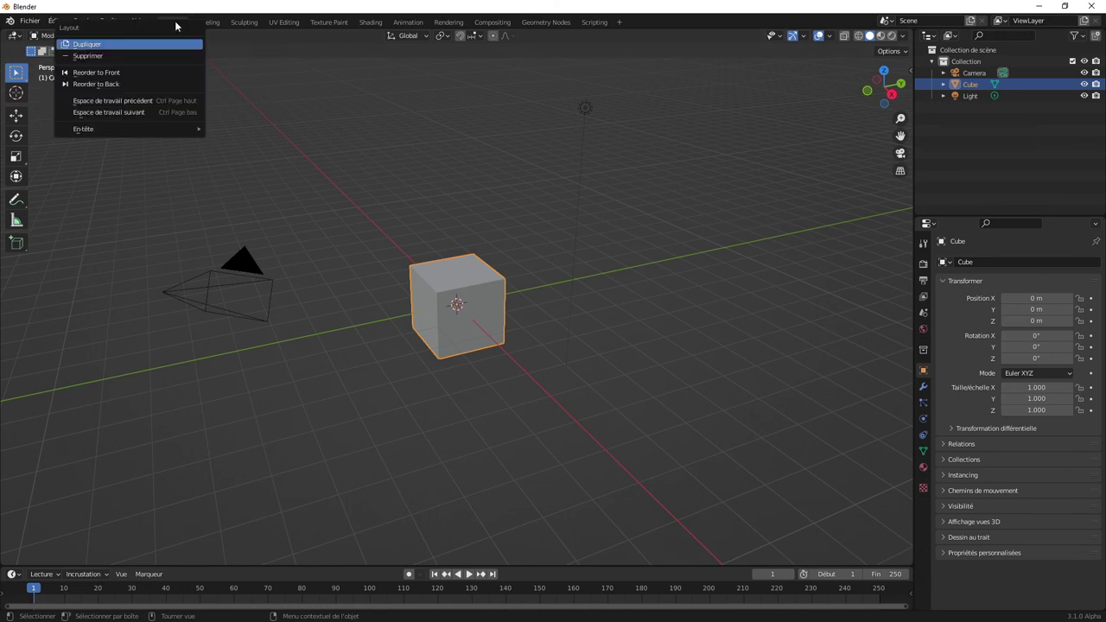
left_click(104, 42)
double_click(204, 26)
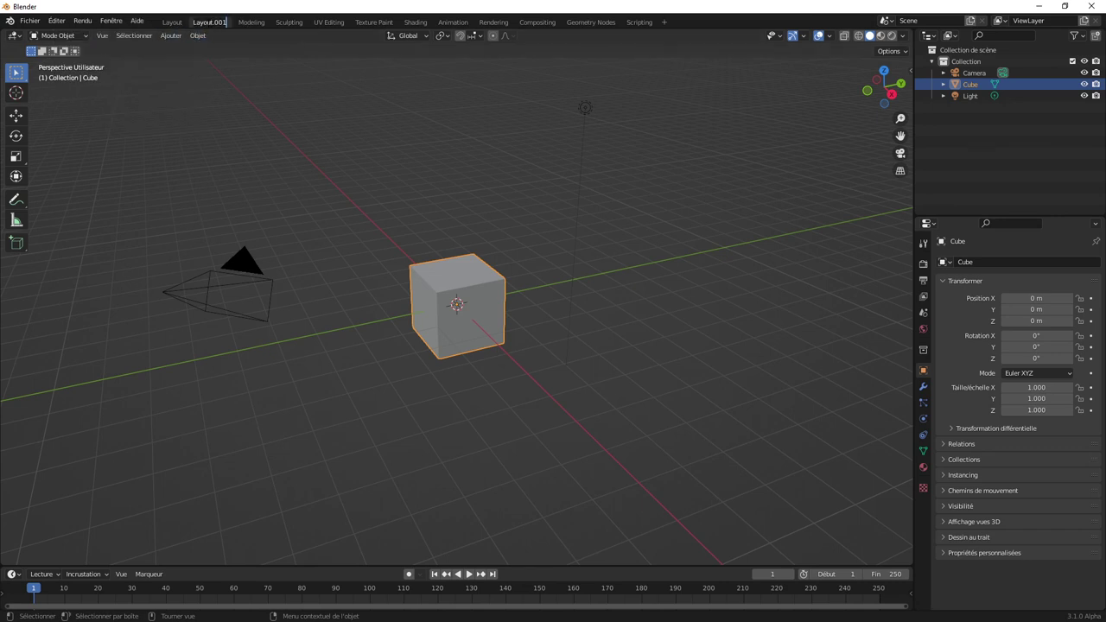
type("Bibliothèque")
key("Return")
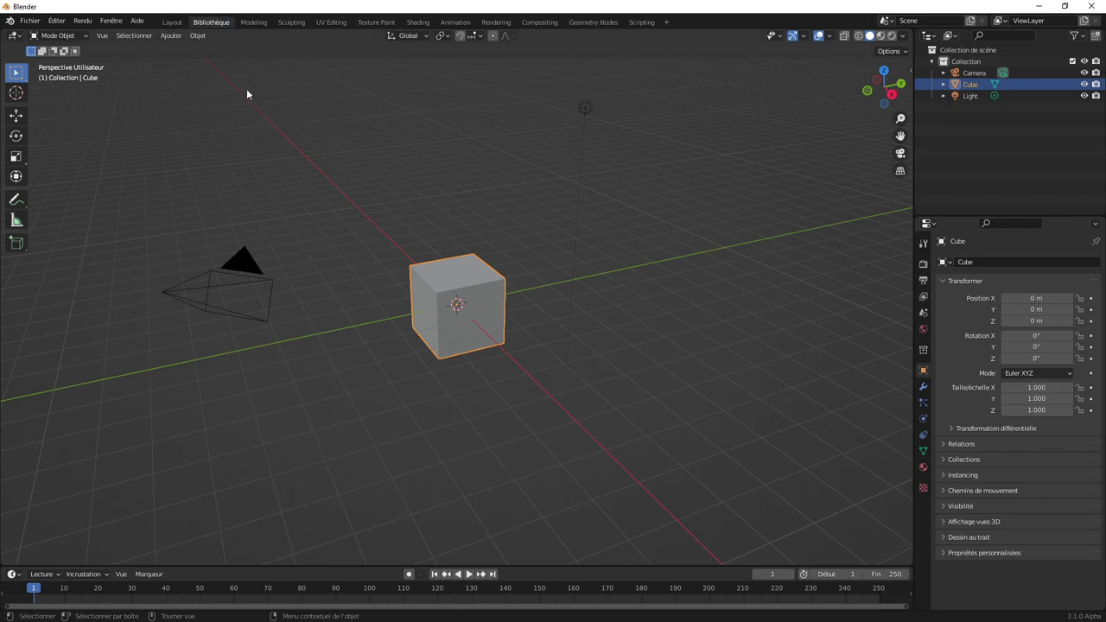
left_click(246, 93)
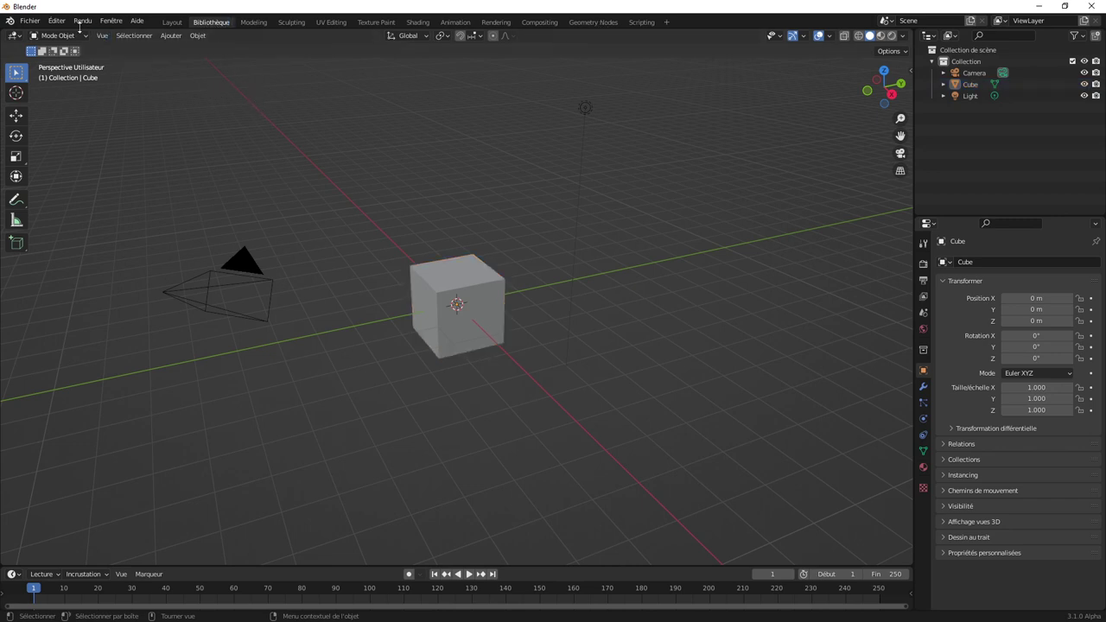
- Enlarge the bottom timeline area and turn it into an asset browser showing the Meubles library
left_click(30, 19)
left_click_drag(84, 563, 89, 453)
left_click(15, 464)
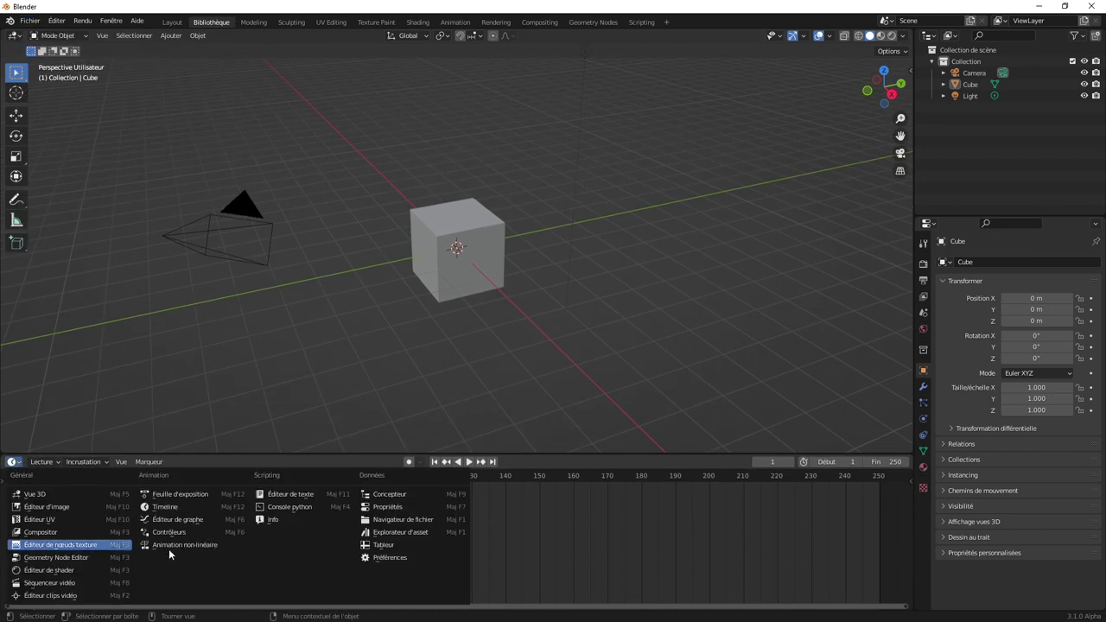
left_click(423, 530)
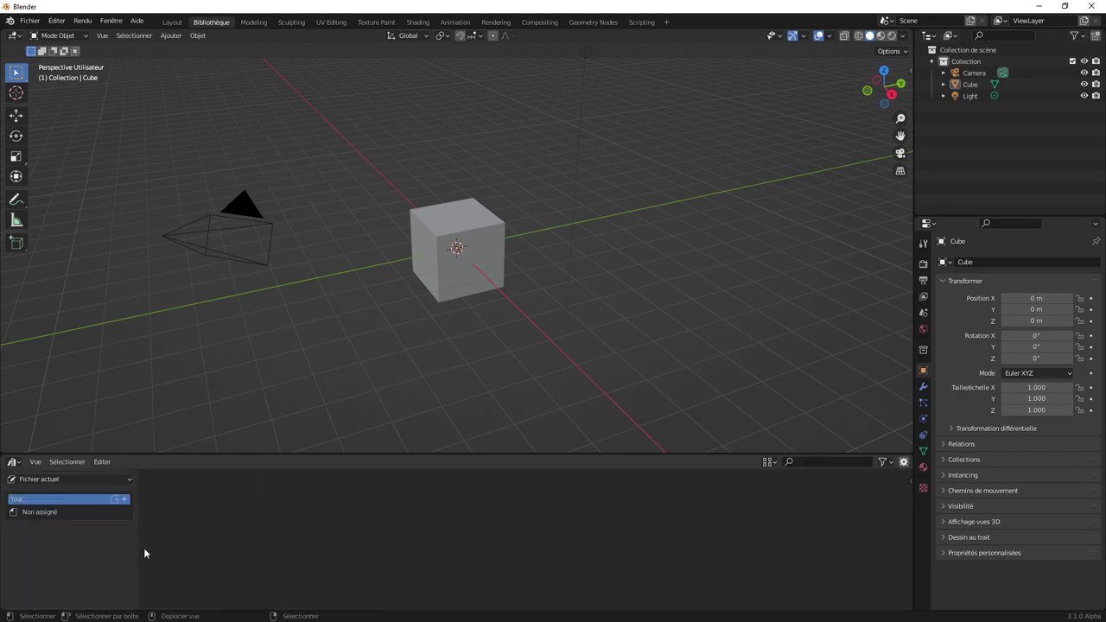
left_click(126, 480)
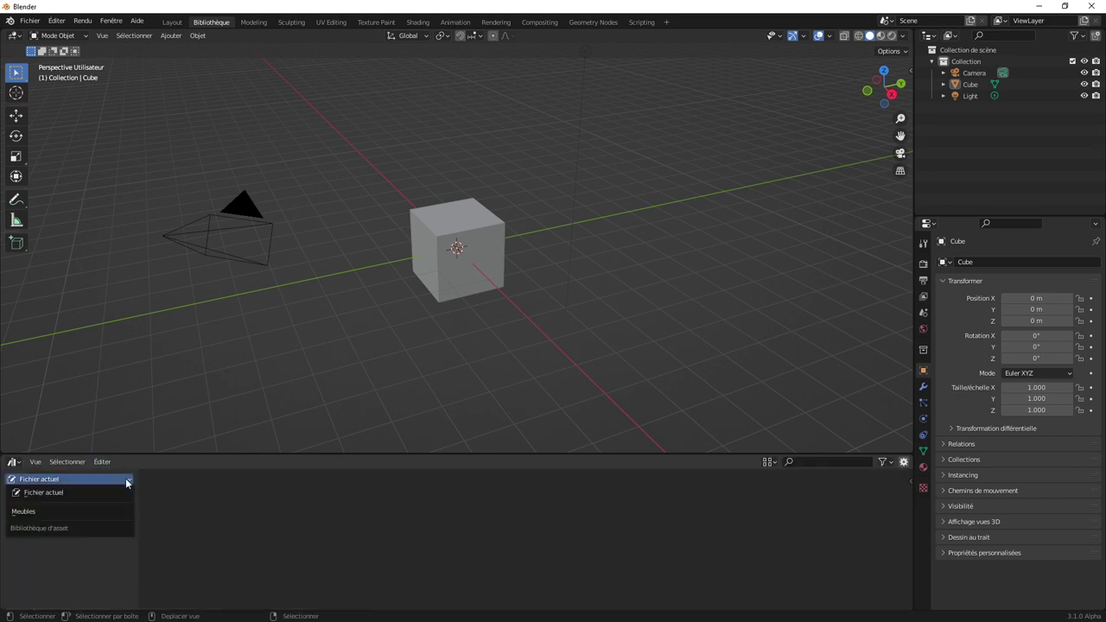
left_click(35, 511)
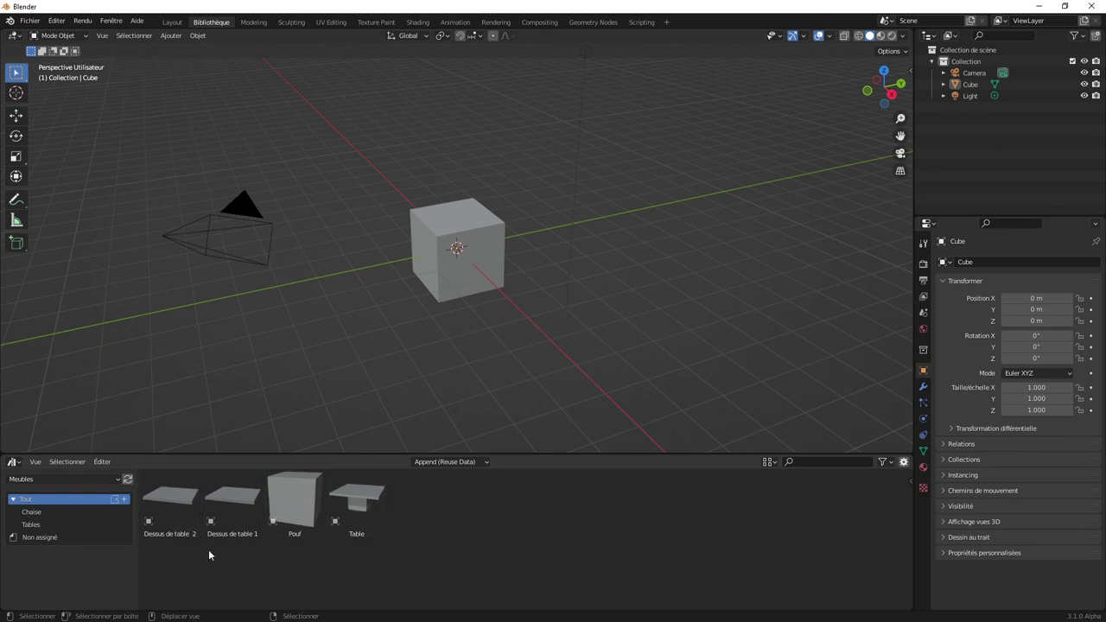
- Browse the Chaise, Tables and Non assigné catalogs, ending on the Chaise catalog
left_click(39, 513)
left_click(37, 524)
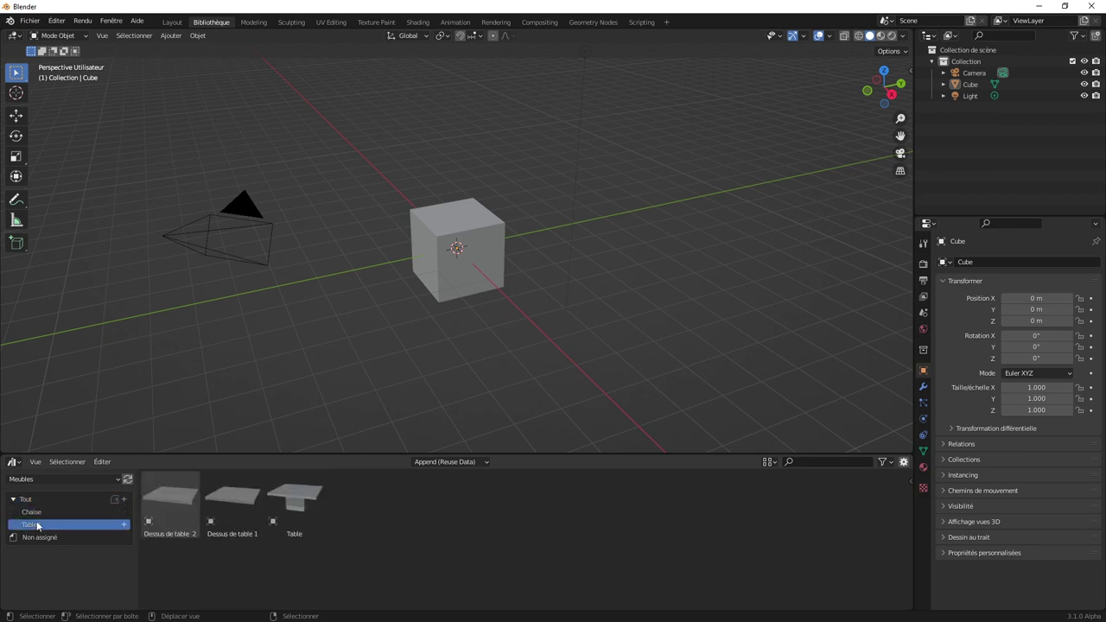
left_click(34, 512)
left_click(36, 524)
left_click(36, 512)
left_click(45, 537)
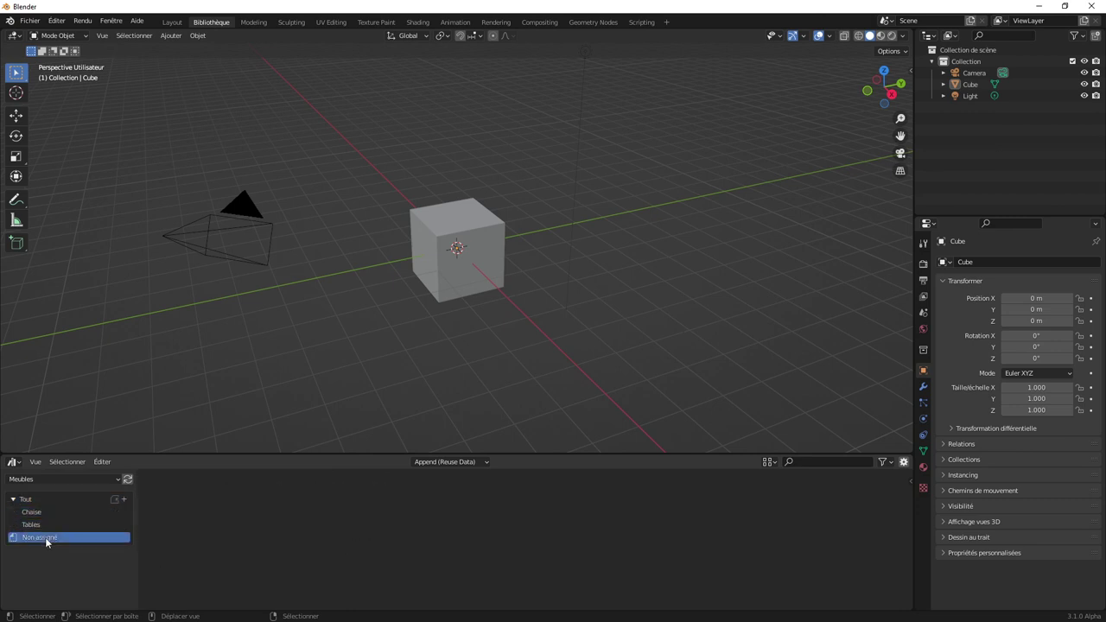
left_click(30, 524)
left_click(34, 513)
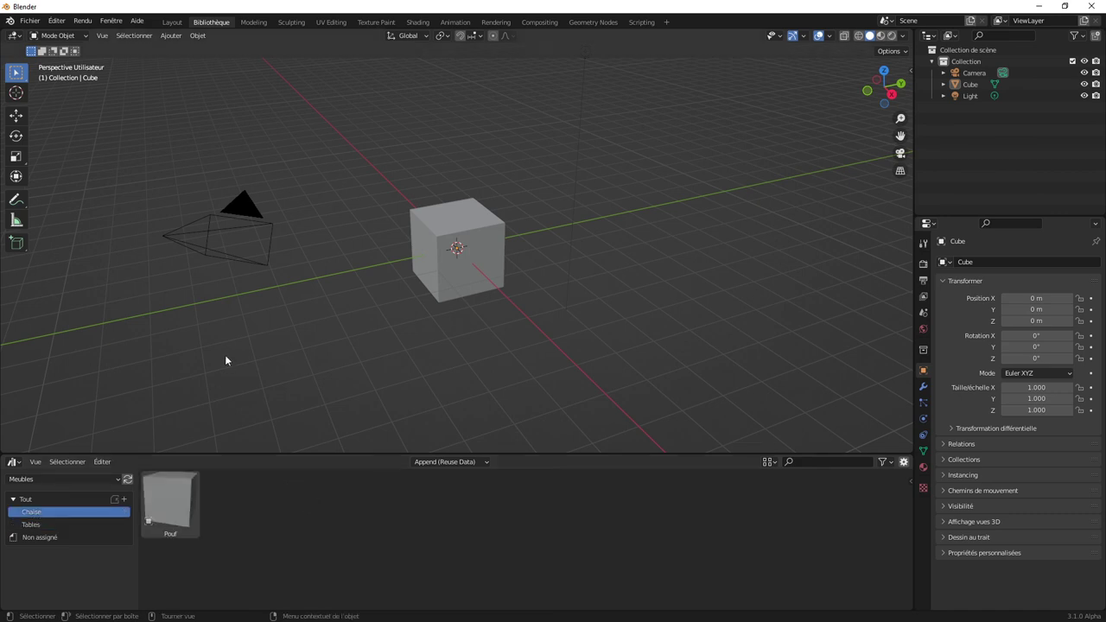
left_click(34, 21)
- Switch to Layout and save the current setup as the startup file
left_click(172, 22)
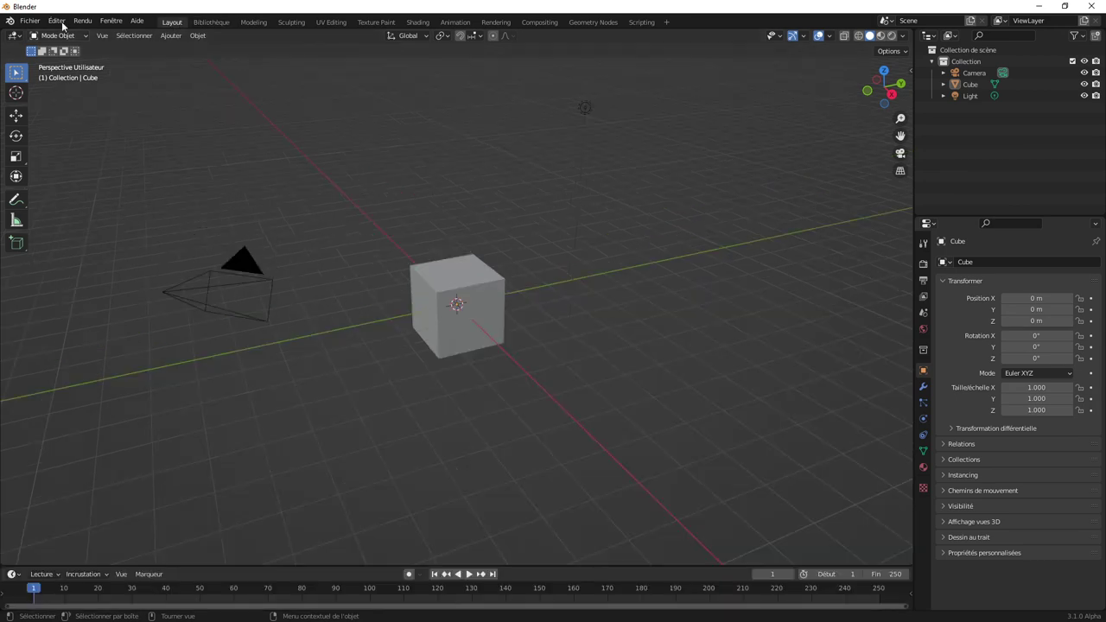
left_click(30, 20)
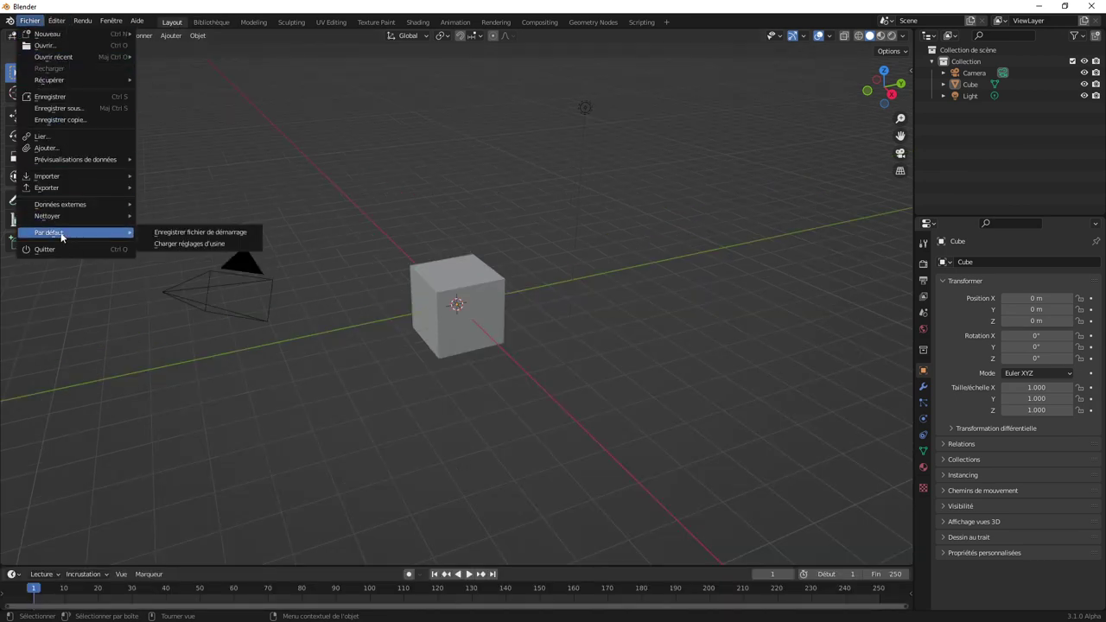
left_click(218, 233)
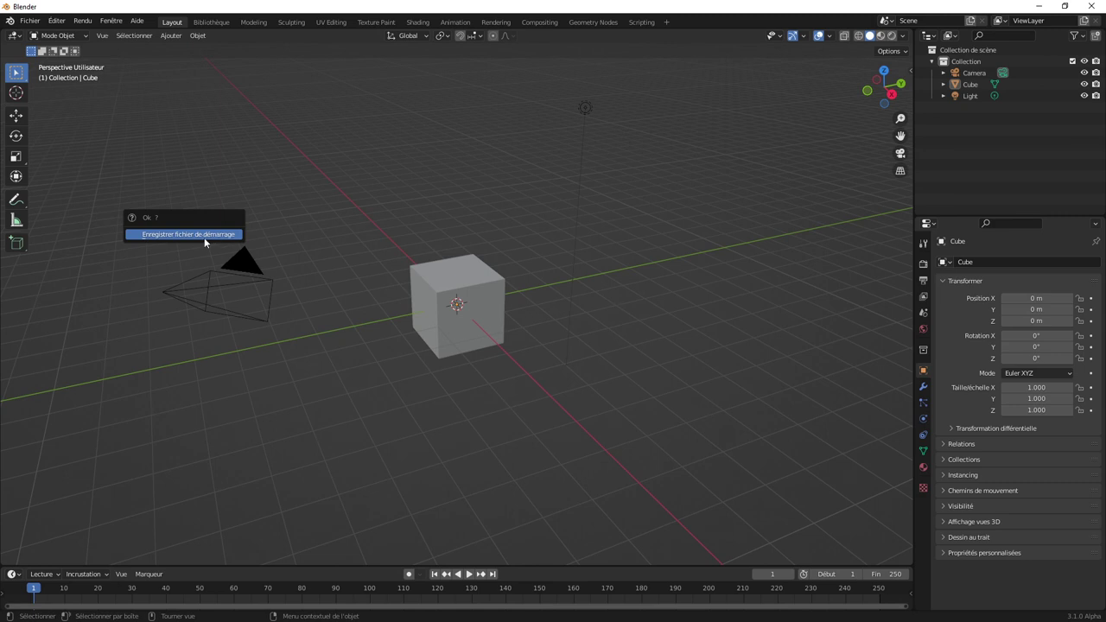
left_click(198, 237)
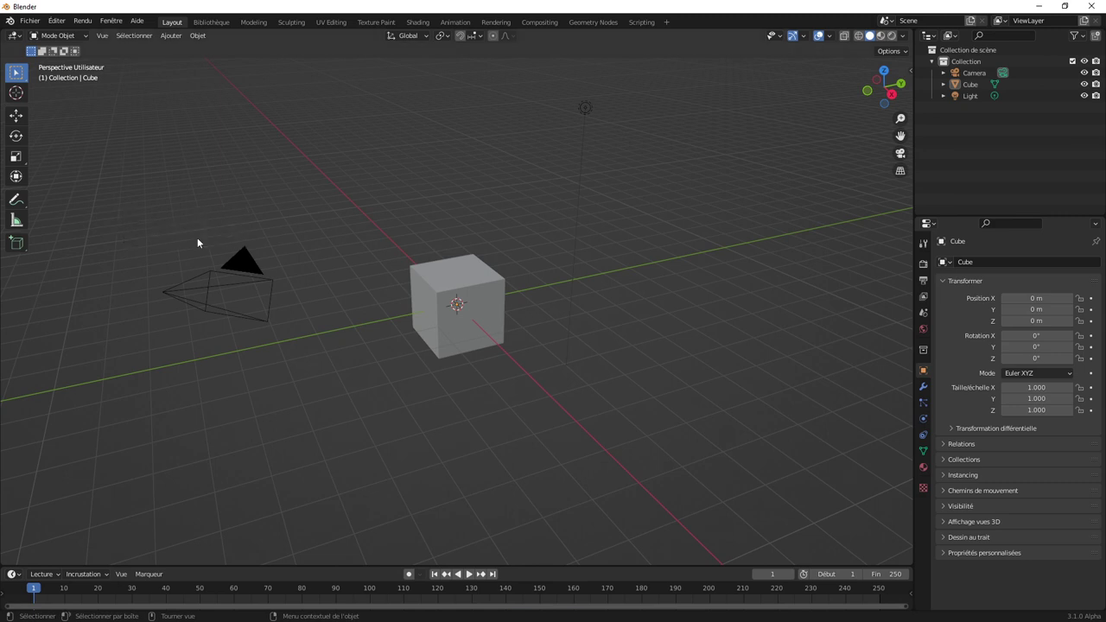
- Start a new General file, discarding the old file's unsaved changes
left_click(30, 21)
mouse_move(48, 34)
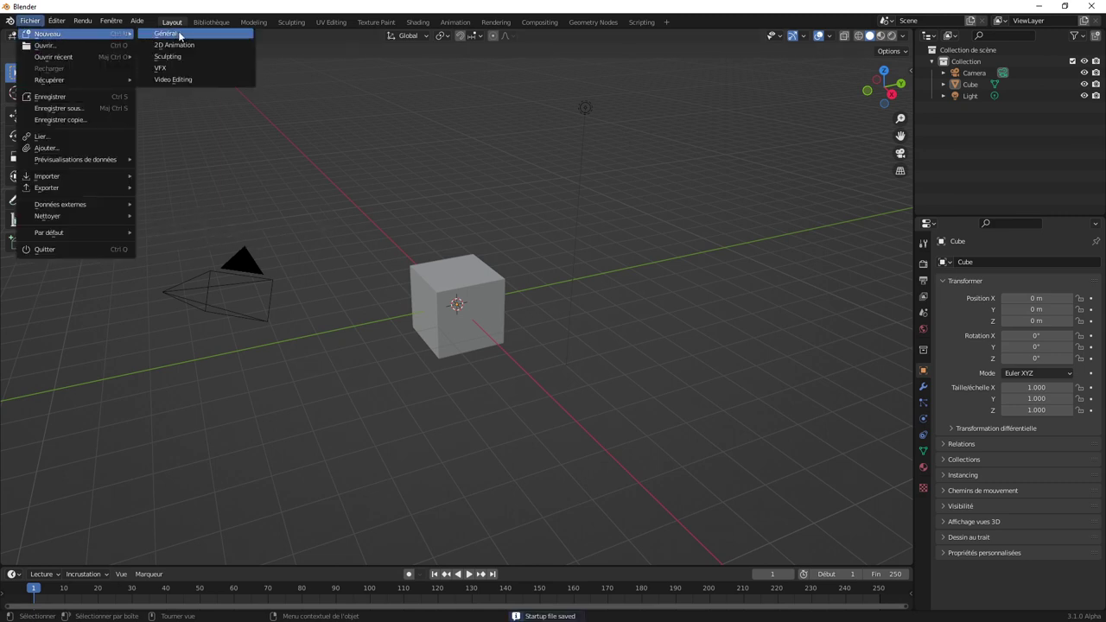
left_click(160, 35)
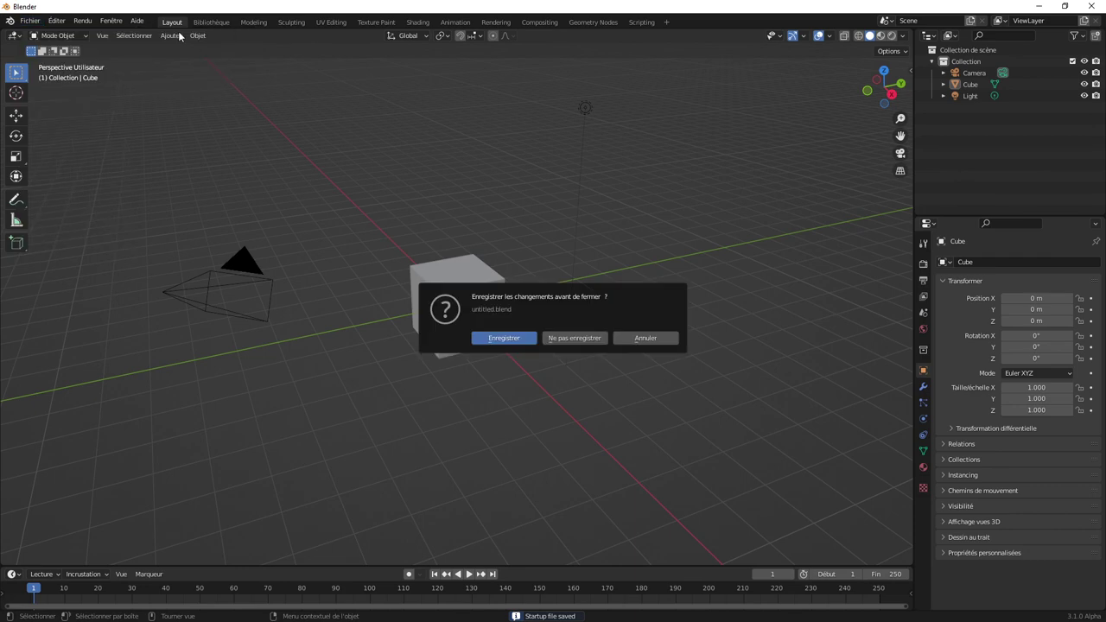
left_click(581, 337)
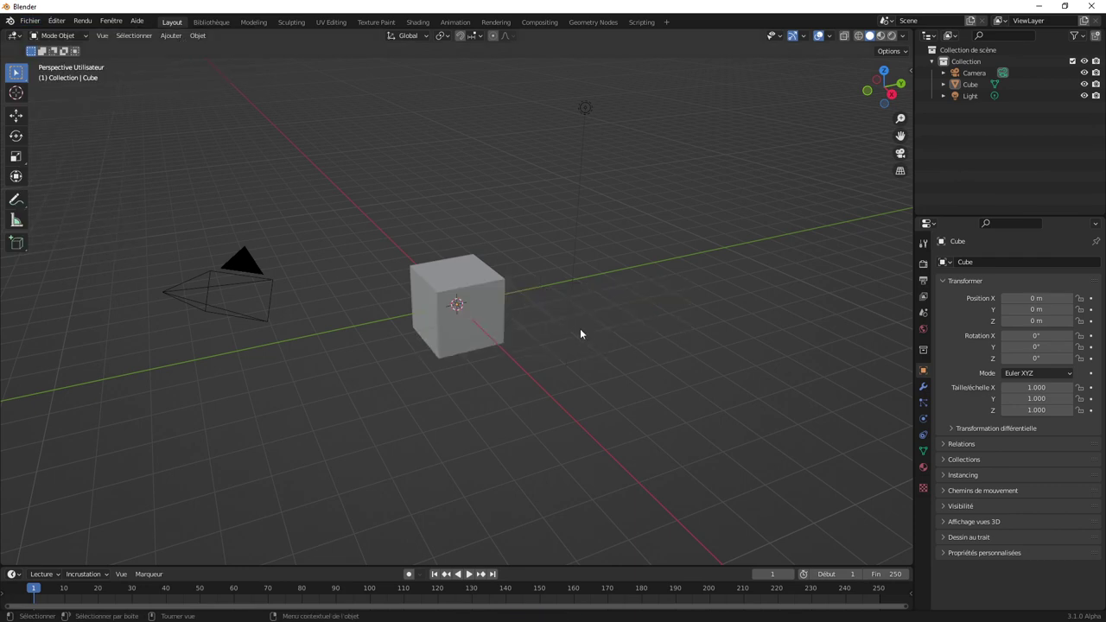
- Go to the Bibliothèque workspace and show the Tables catalog's assets
left_click(211, 22)
left_click(173, 22)
left_click(211, 24)
left_click(172, 23)
left_click(209, 23)
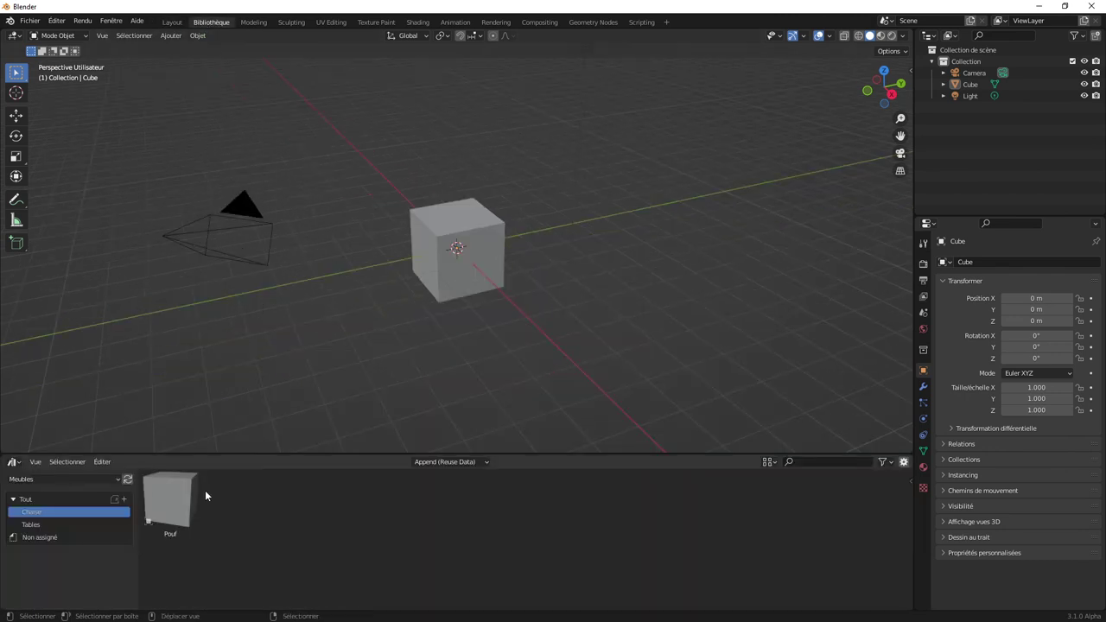
left_click(32, 524)
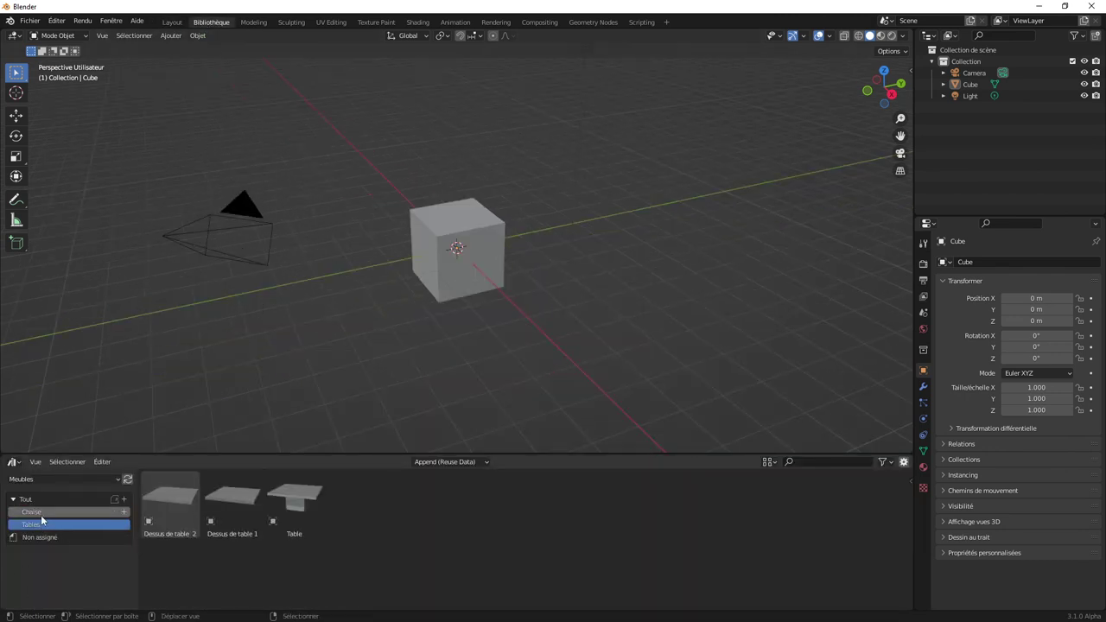
left_click(40, 513)
left_click(37, 523)
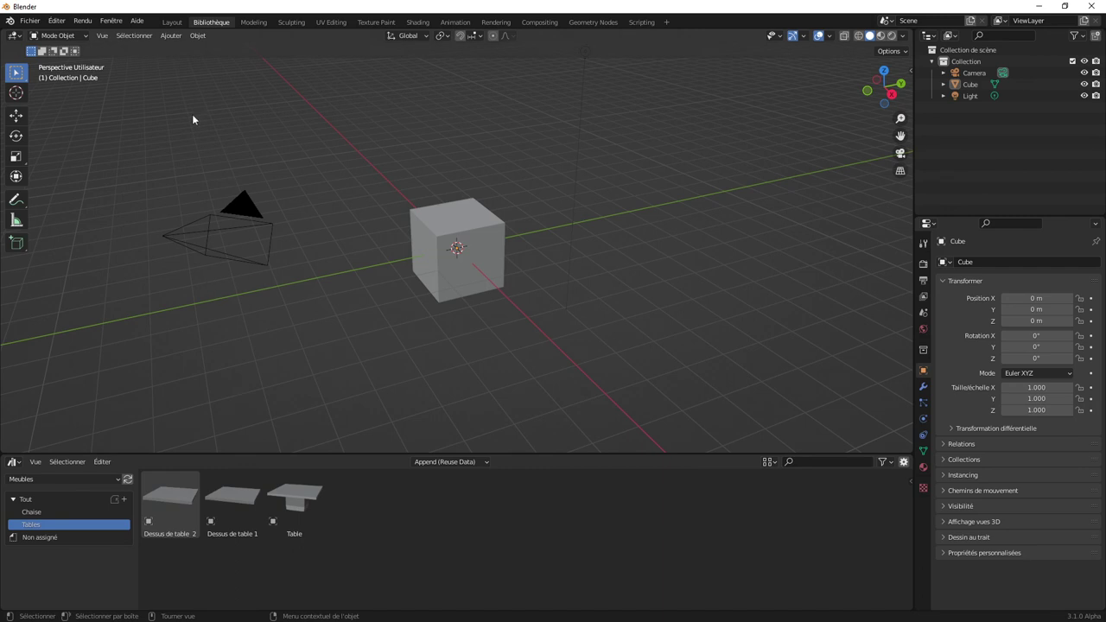
left_click(171, 22)
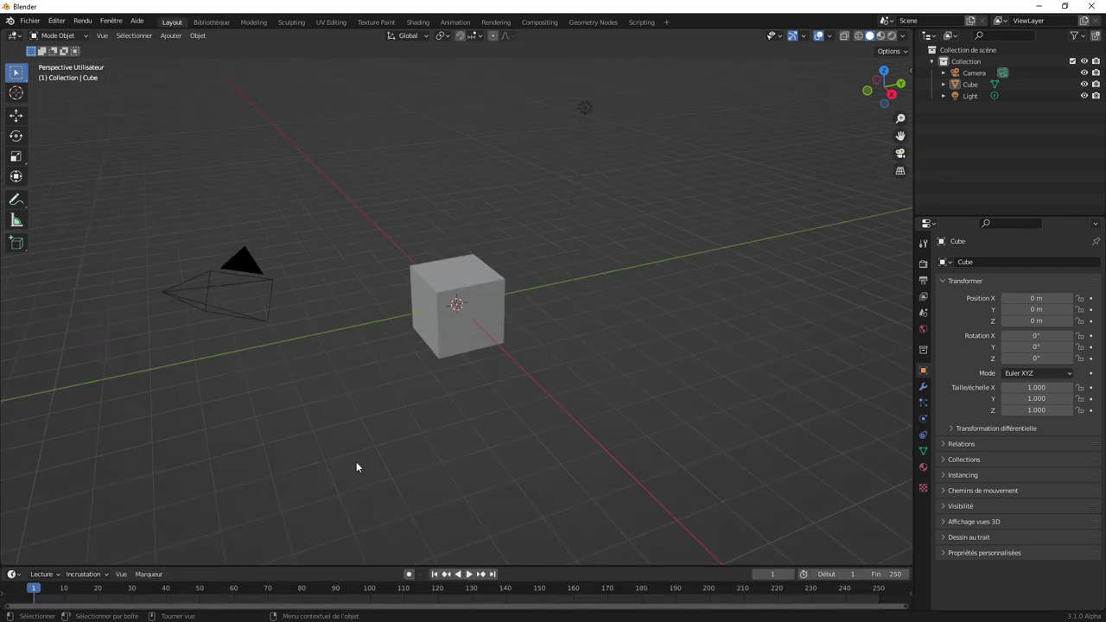
left_click(211, 22)
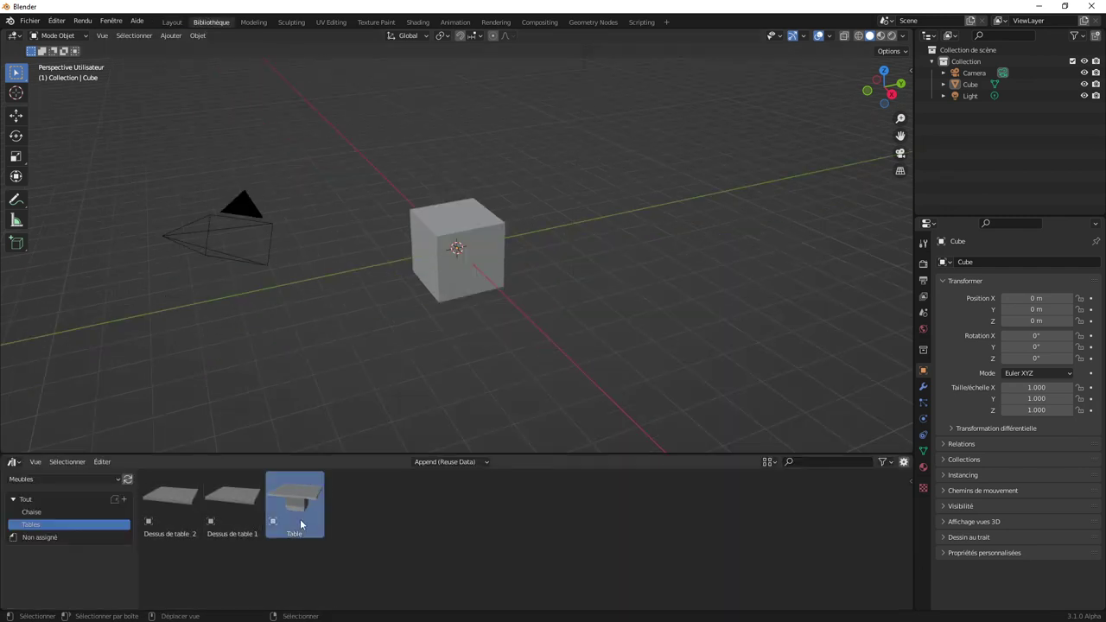
- Place the Table asset over the cube and view it in Material Preview shading
left_click_drag(300, 519, 454, 225)
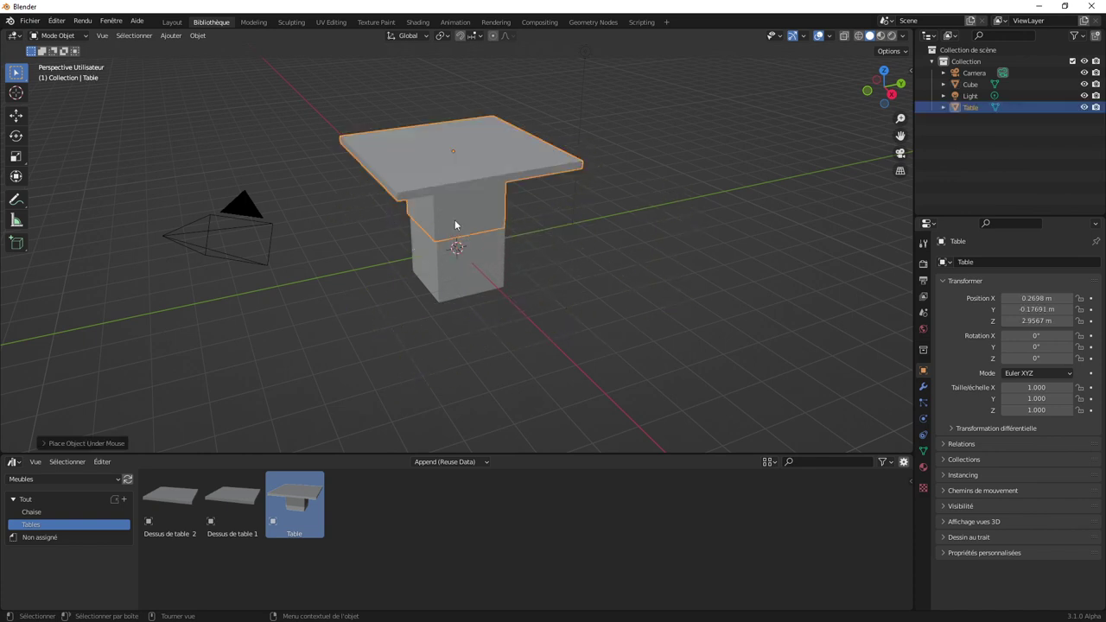
left_click(880, 35)
middle_click_drag(691, 207, 672, 196)
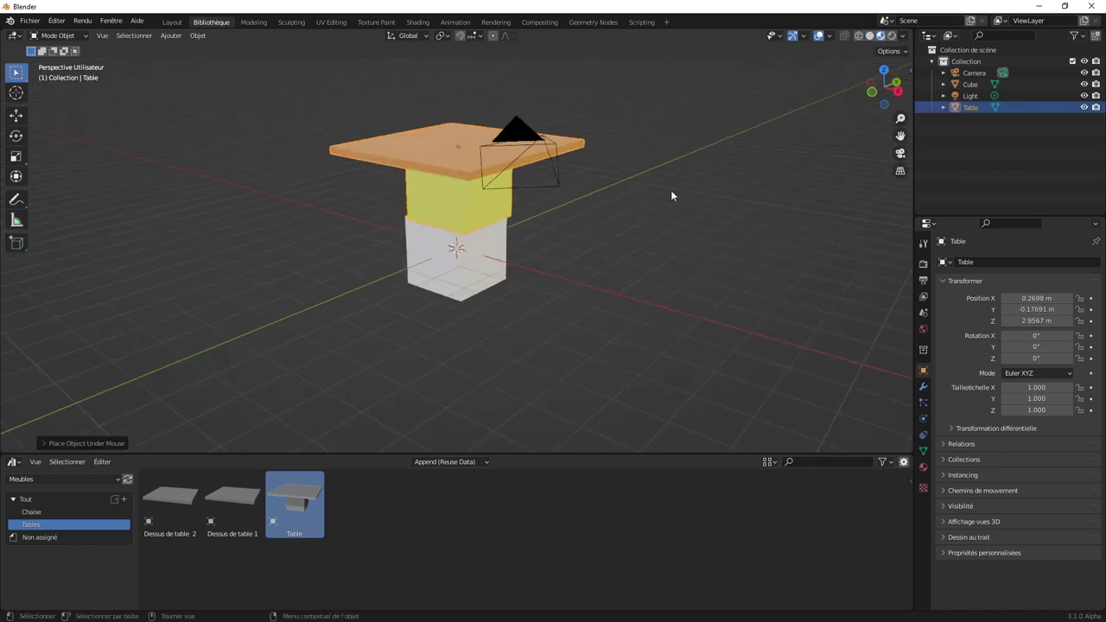
left_click(891, 35)
left_click(880, 36)
middle_click_drag(752, 136, 693, 204)
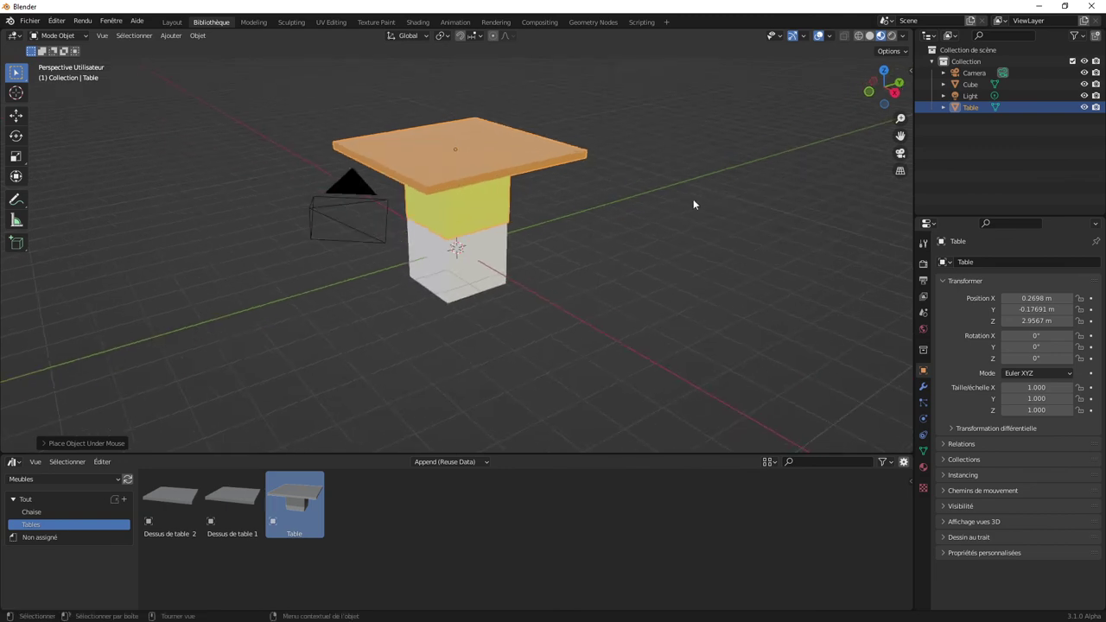
left_click(40, 537)
- Drag the Pouf from the Chaise catalog left of the table, then orbit to inspect it
left_click(31, 512)
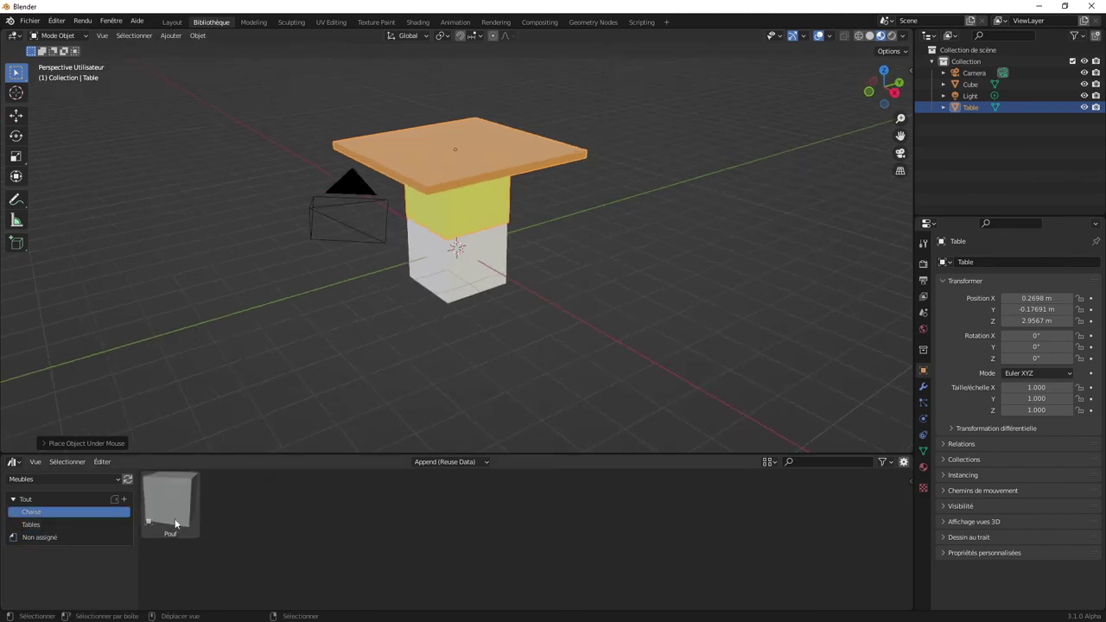
left_click_drag(175, 524, 284, 283)
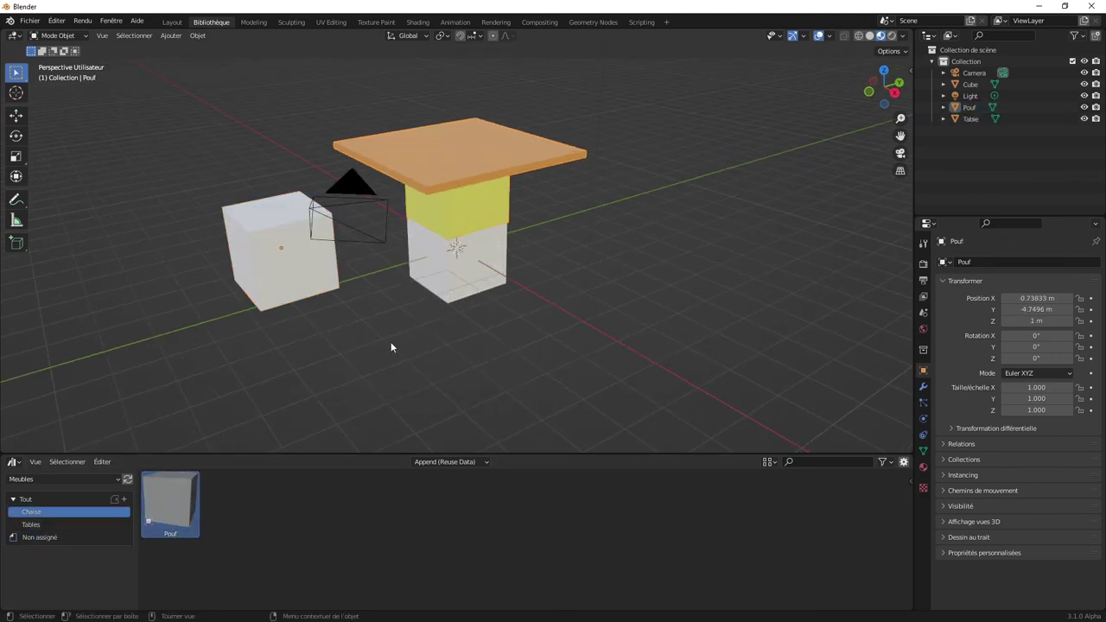
mouse_move(391, 343)
middle_mouse_down()
mouse_move(455, 338)
mouse_move(508, 359)
middle_mouse_up()
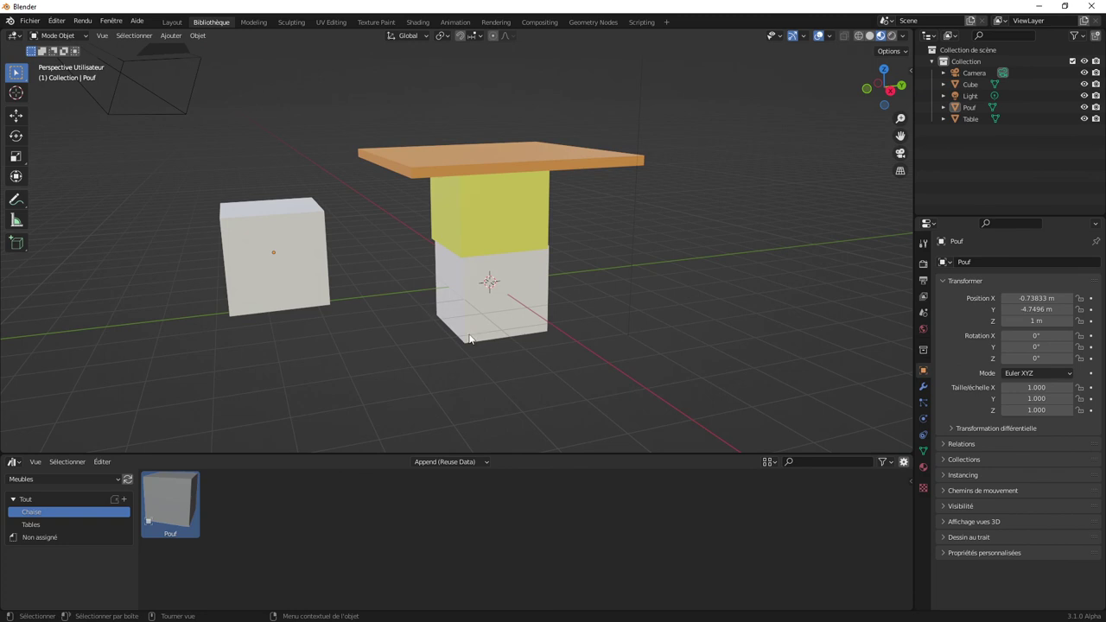
middle_click_drag(472, 339, 506, 340)
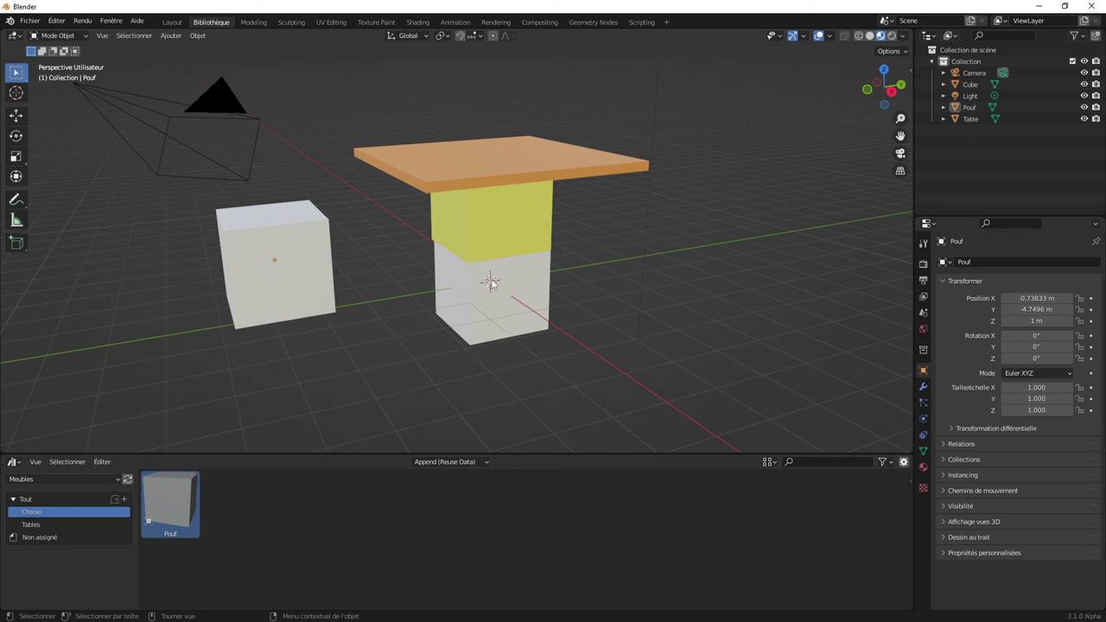
middle_click_drag(490, 281, 488, 275)
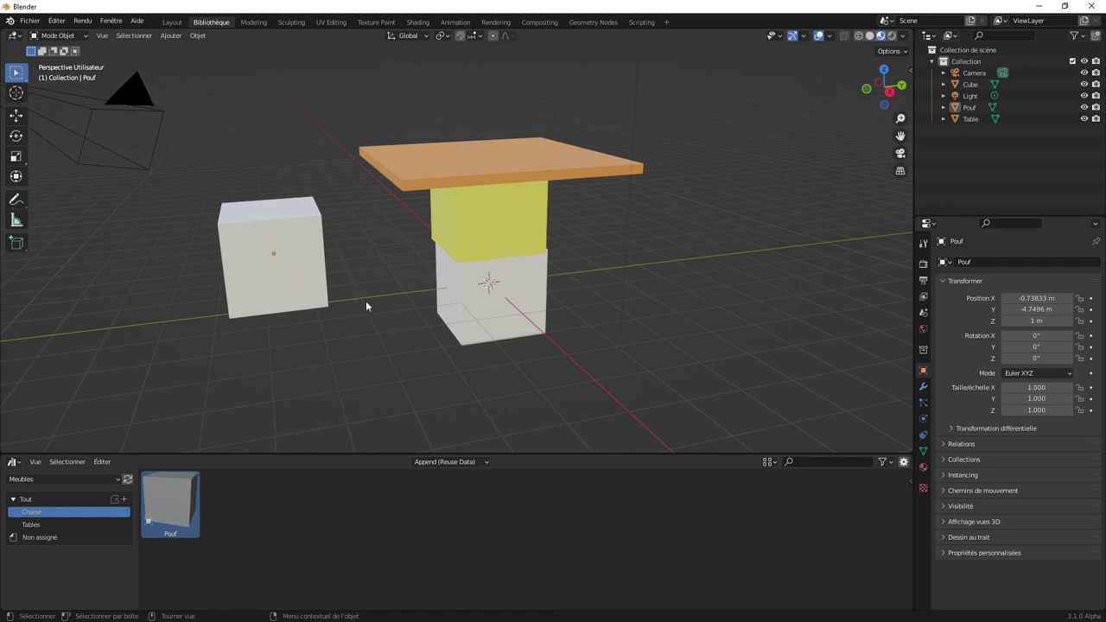
middle_click_drag(360, 284, 357, 289)
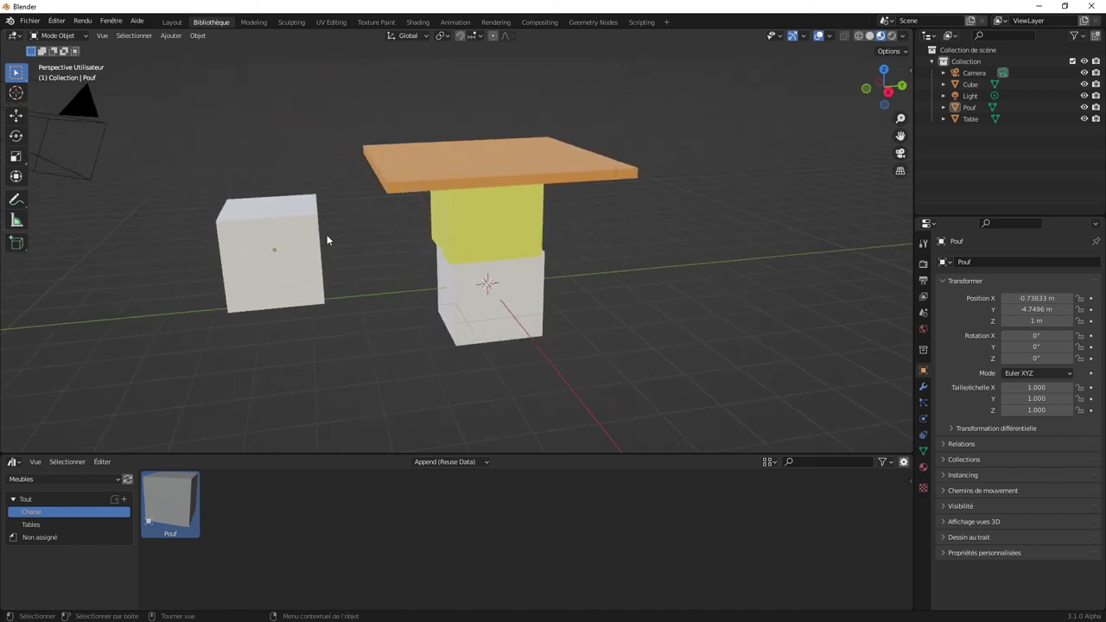